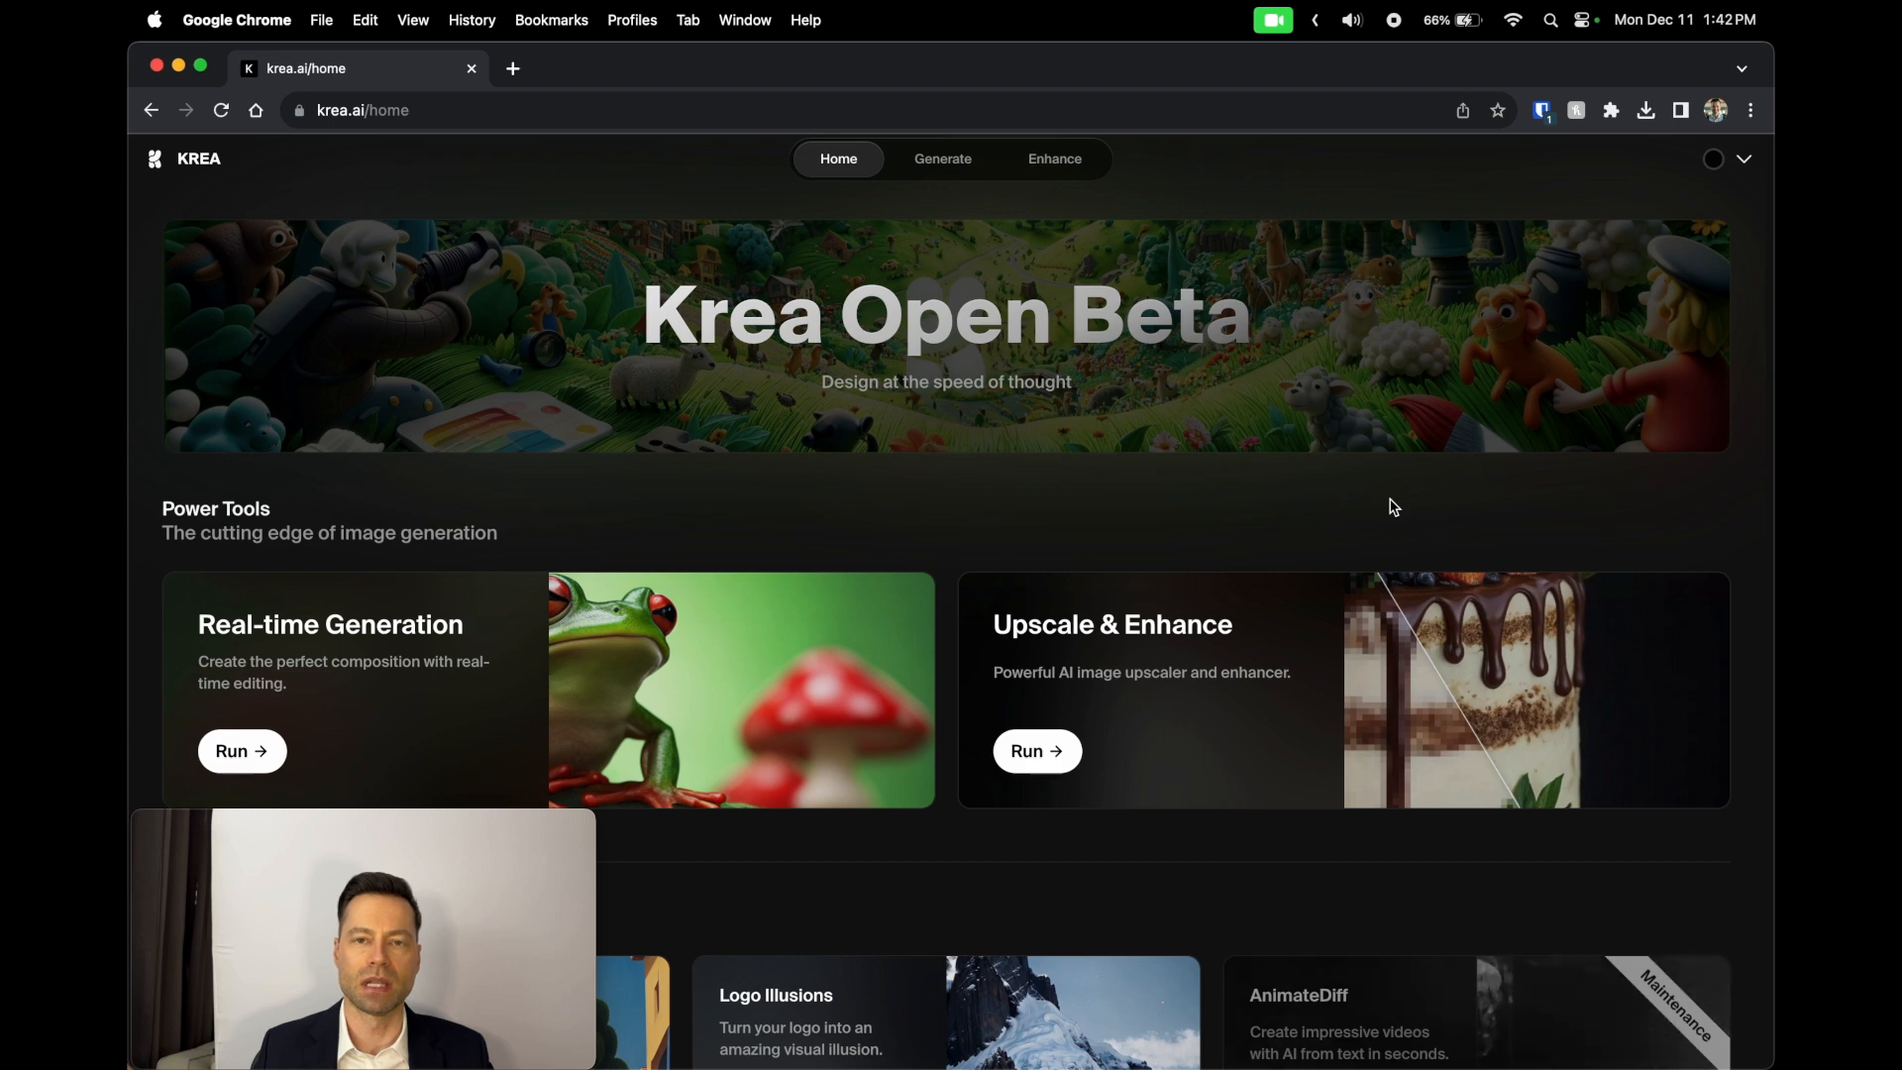
Step: Review the Krea home page's Power Tools, Apps, Studio Projects and AI Training sections
{"action": "scroll", "coordinate": [1089, 446], "scroll_direction": "down", "scroll_amount": 3}
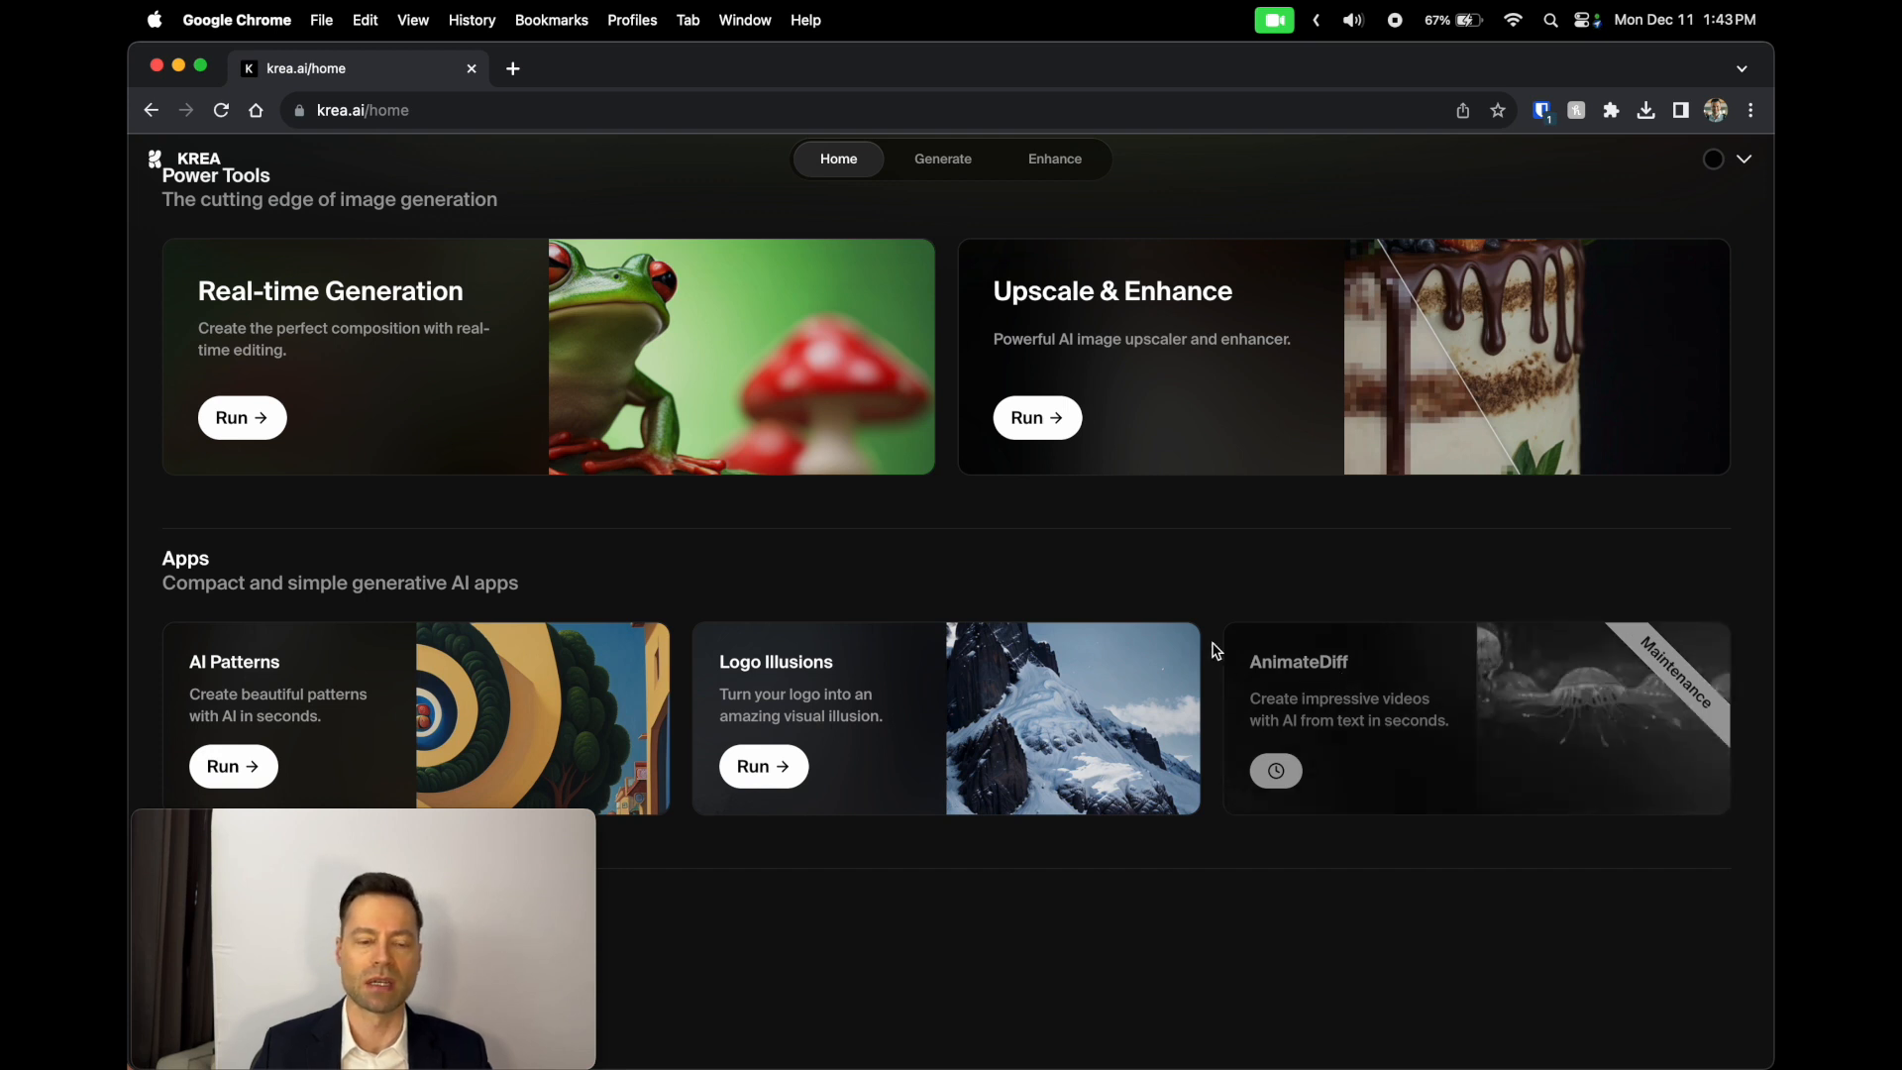
{"action": "scroll", "coordinate": [1172, 620], "scroll_direction": "down", "scroll_amount": 5}
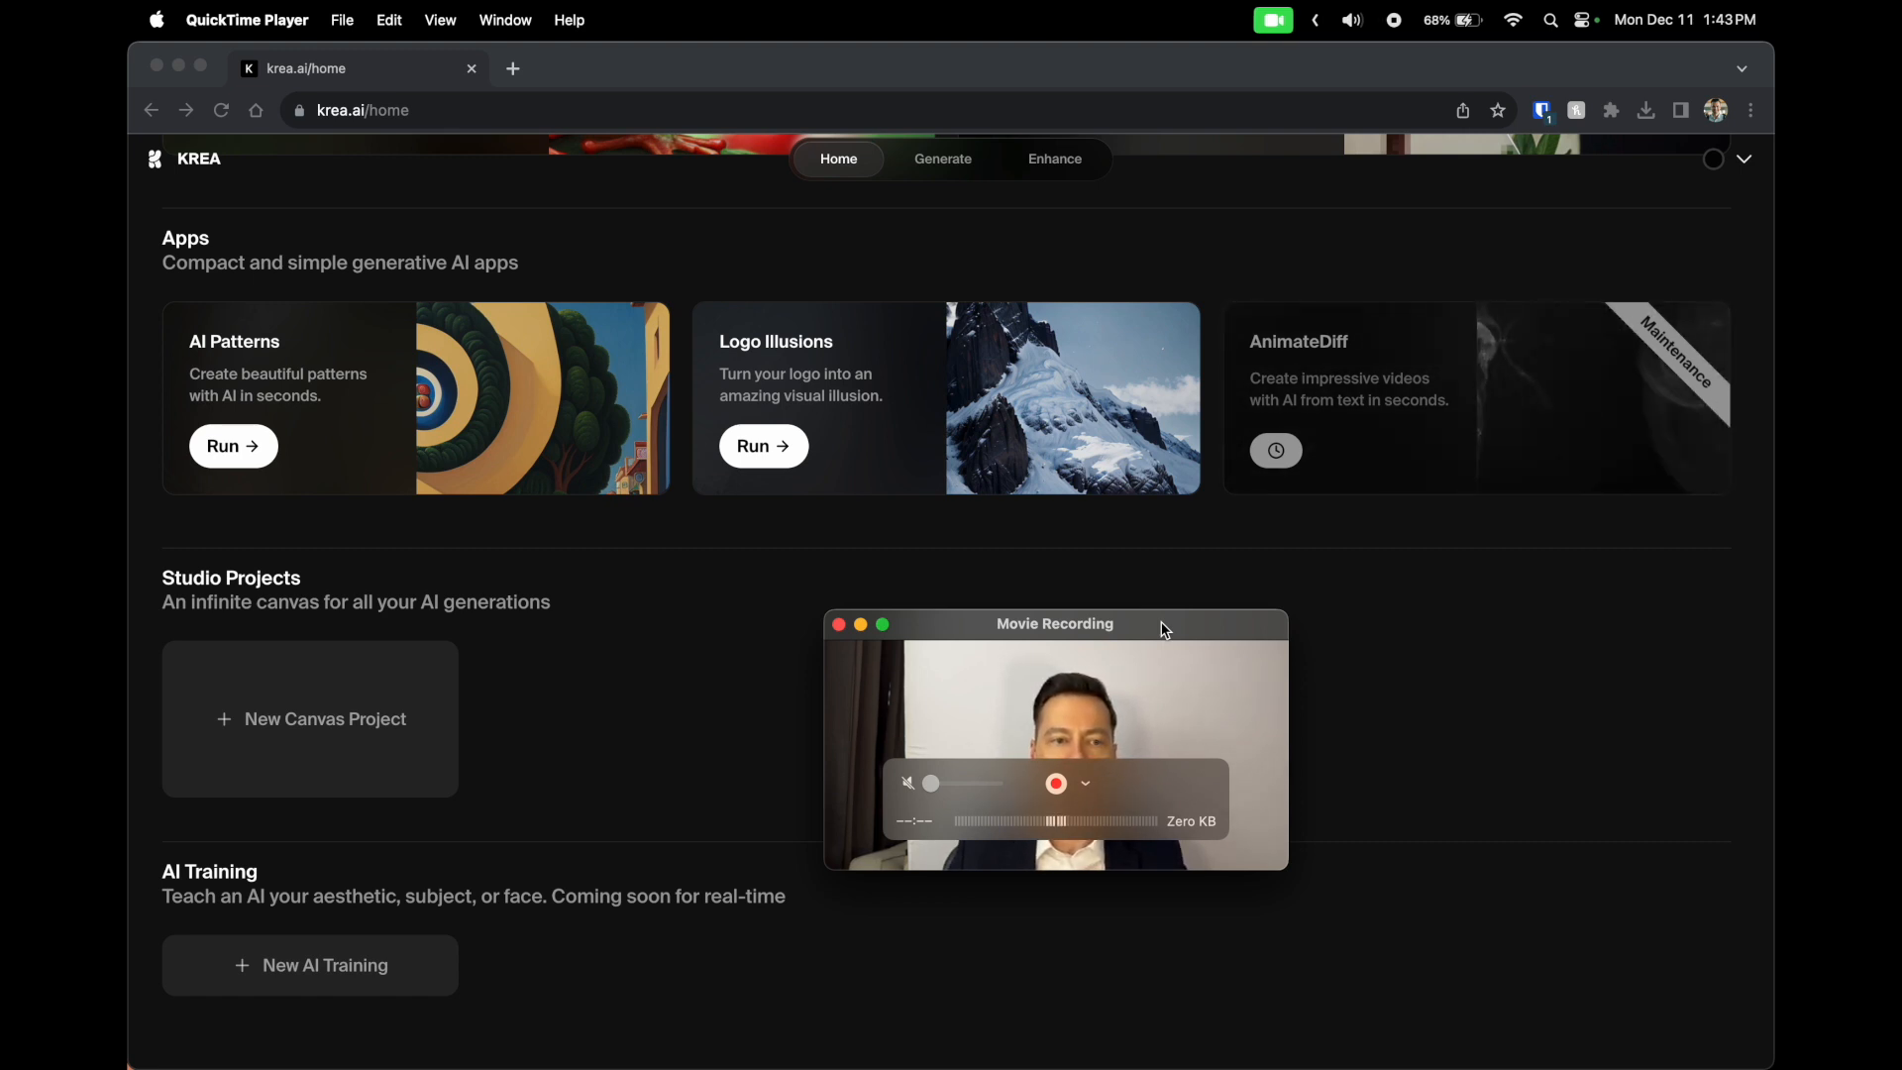
{"action": "left_click_drag", "start_coordinate": [1161, 628], "coordinate": [891, 628]}
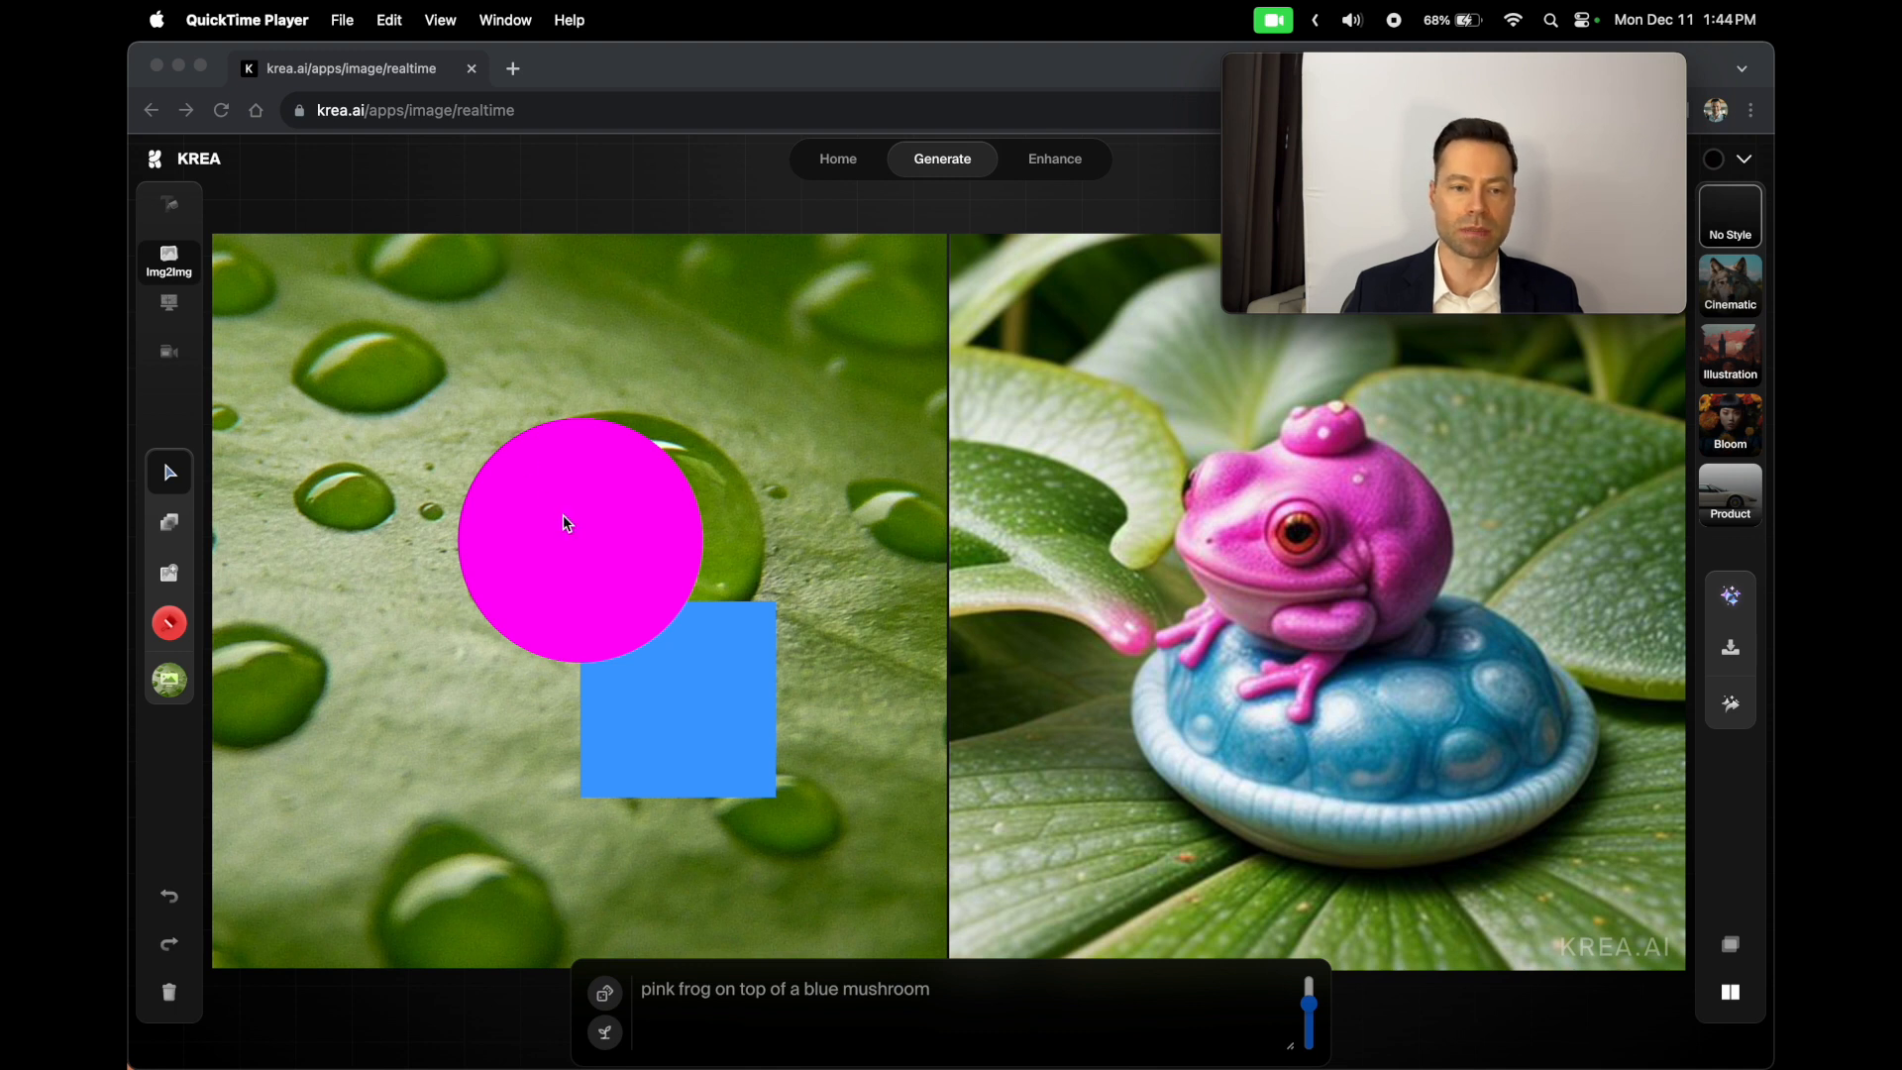
Step: Move the magenta circle horizontally on the canvas so it sits centred above the blue square
{"action": "left_click", "coordinate": [571, 543]}
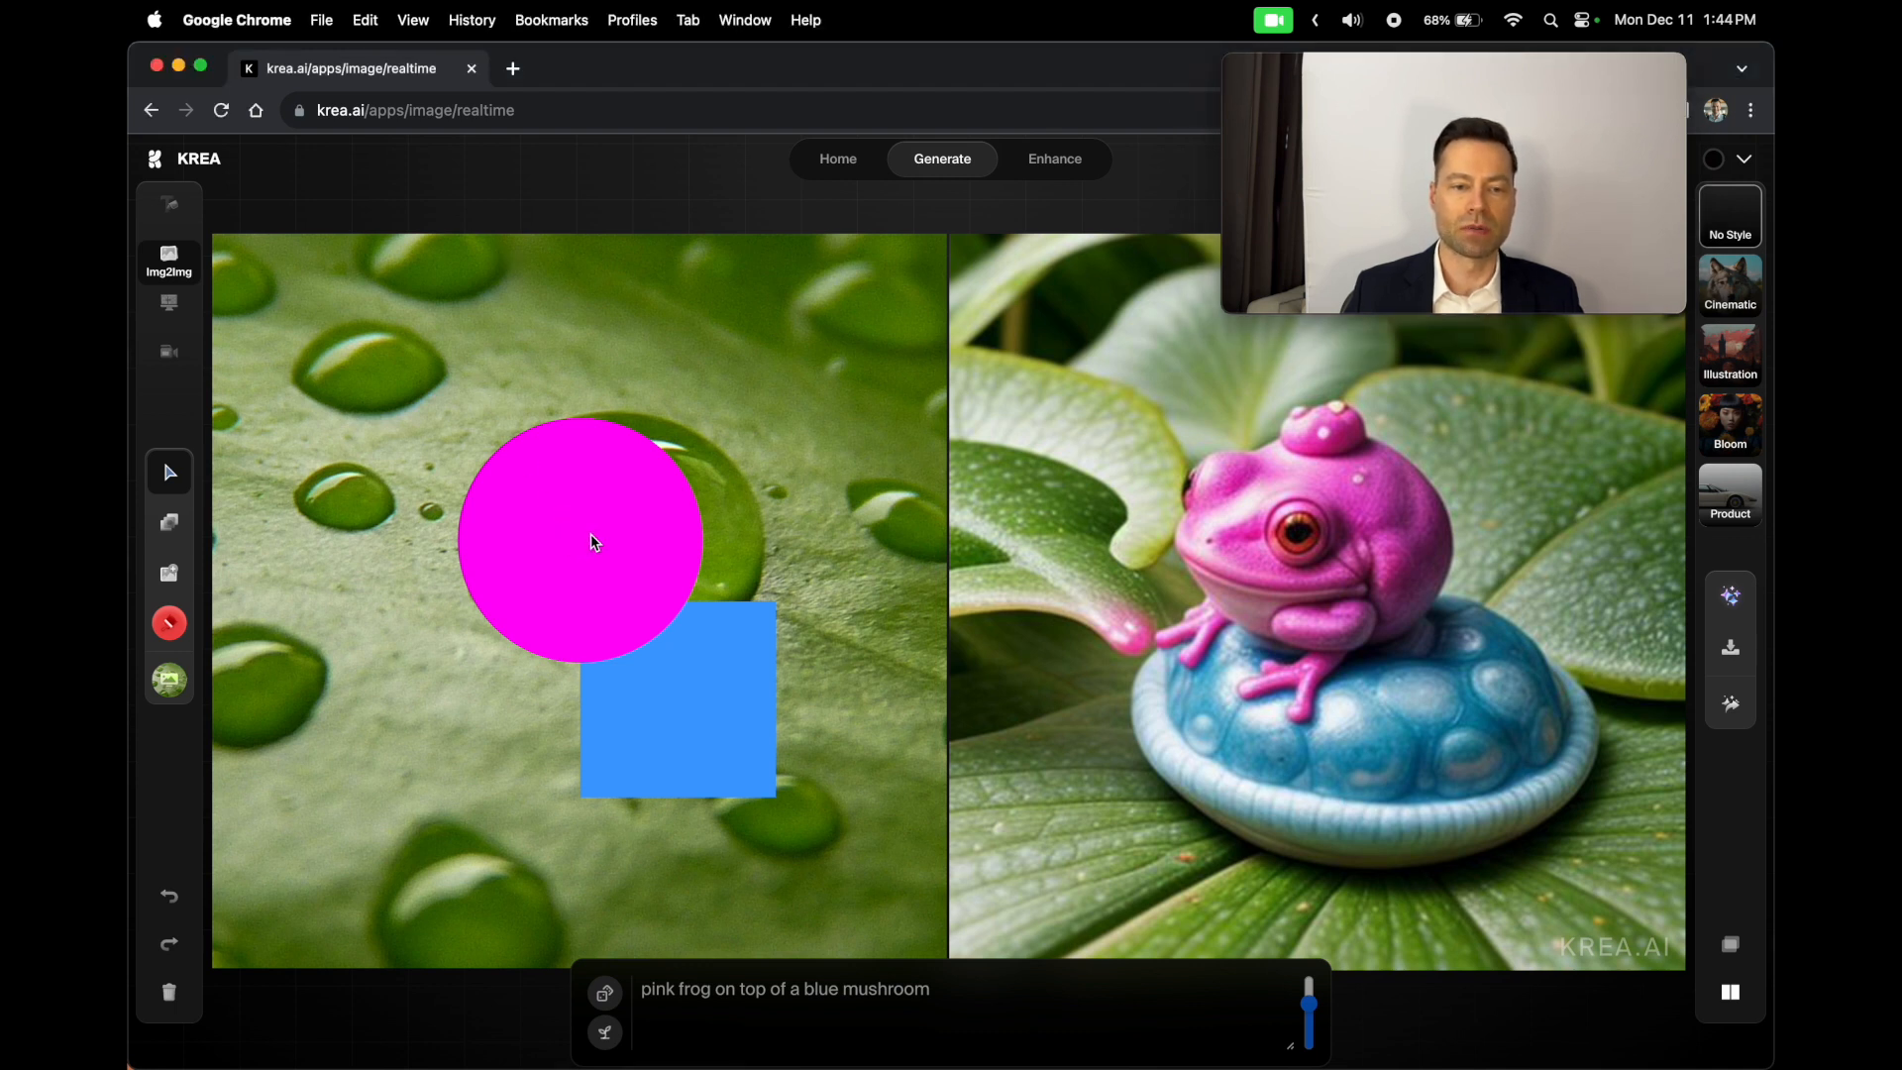
{"action": "left_click", "coordinate": [582, 525]}
{"action": "left_click_drag", "start_coordinate": [582, 529], "coordinate": [683, 523]}
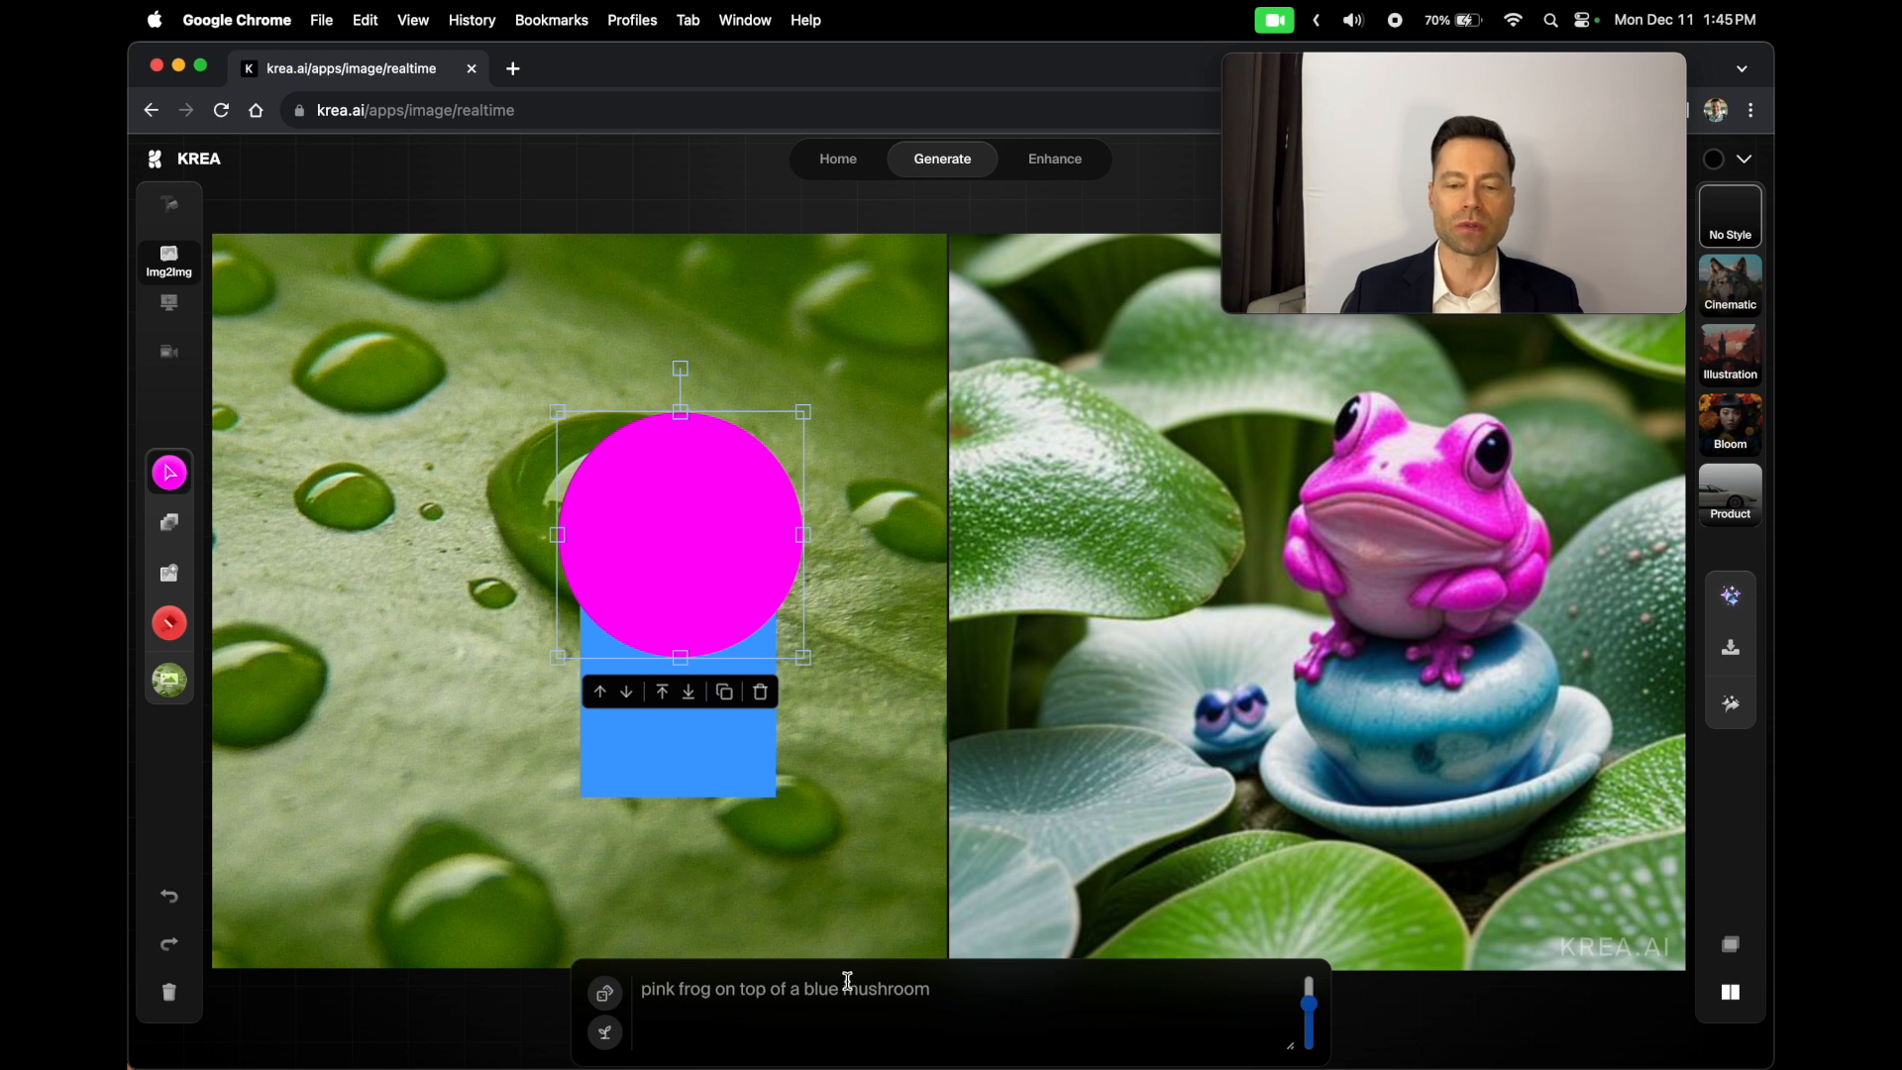
Step: Try lowering the AI Strength to 0.1, and raise it again to restore the prompt's influence
{"action": "mouse_move", "coordinate": [1314, 1011]}
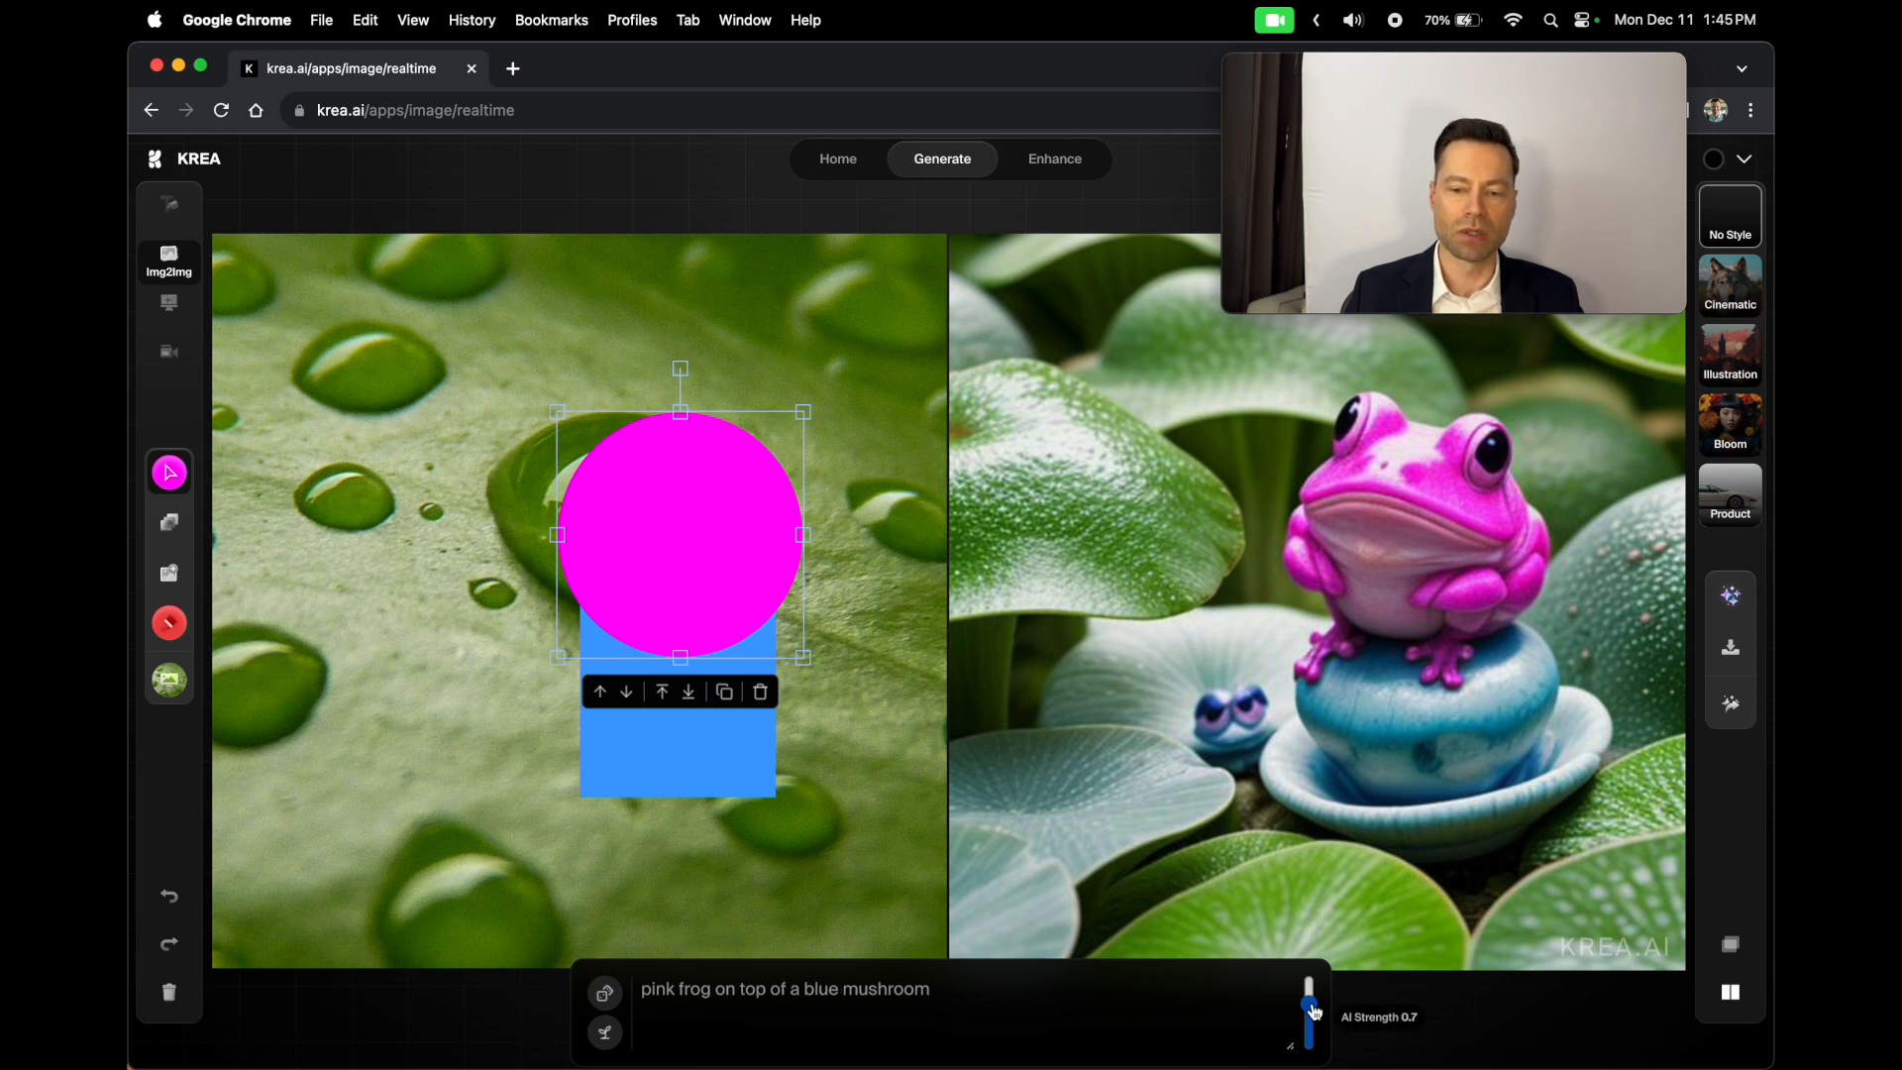
{"action": "left_click_drag", "start_coordinate": [1314, 1011], "coordinate": [1316, 1048]}
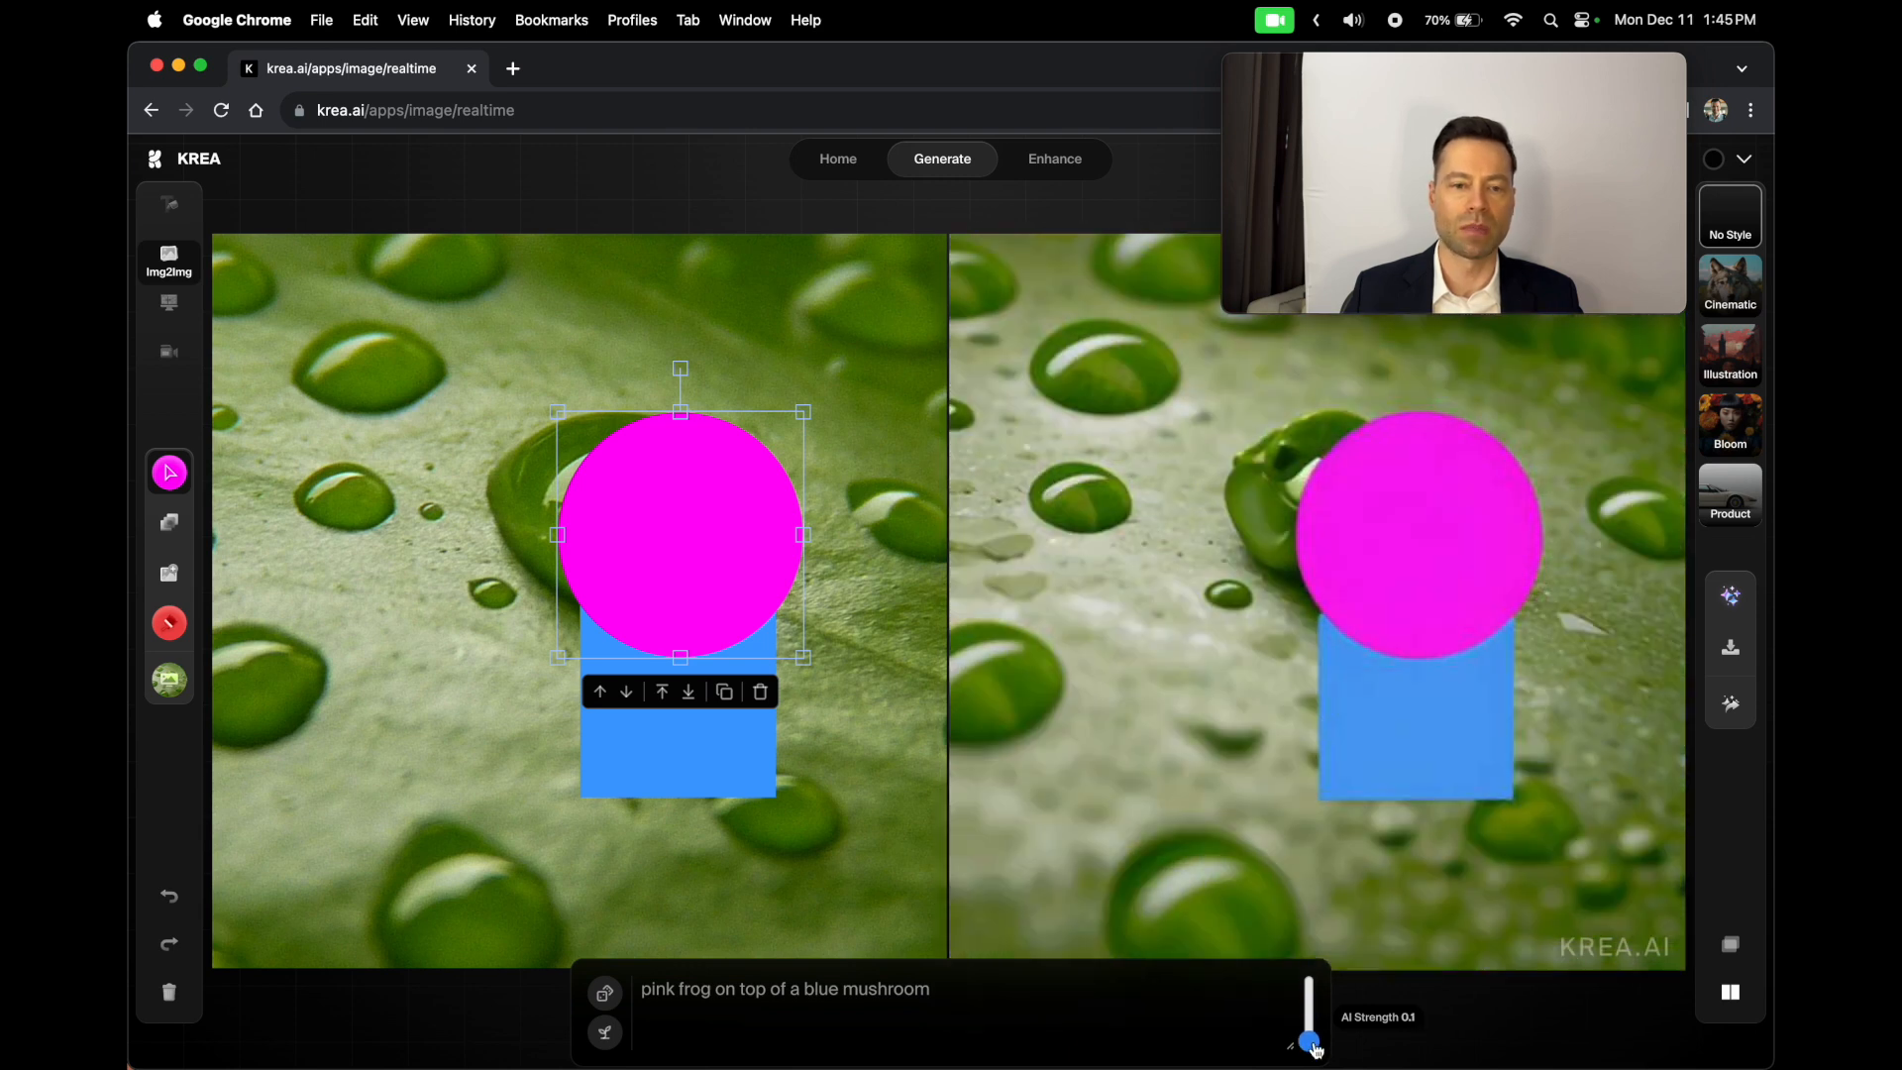
{"action": "left_click_drag", "start_coordinate": [1316, 1048], "coordinate": [1313, 979]}
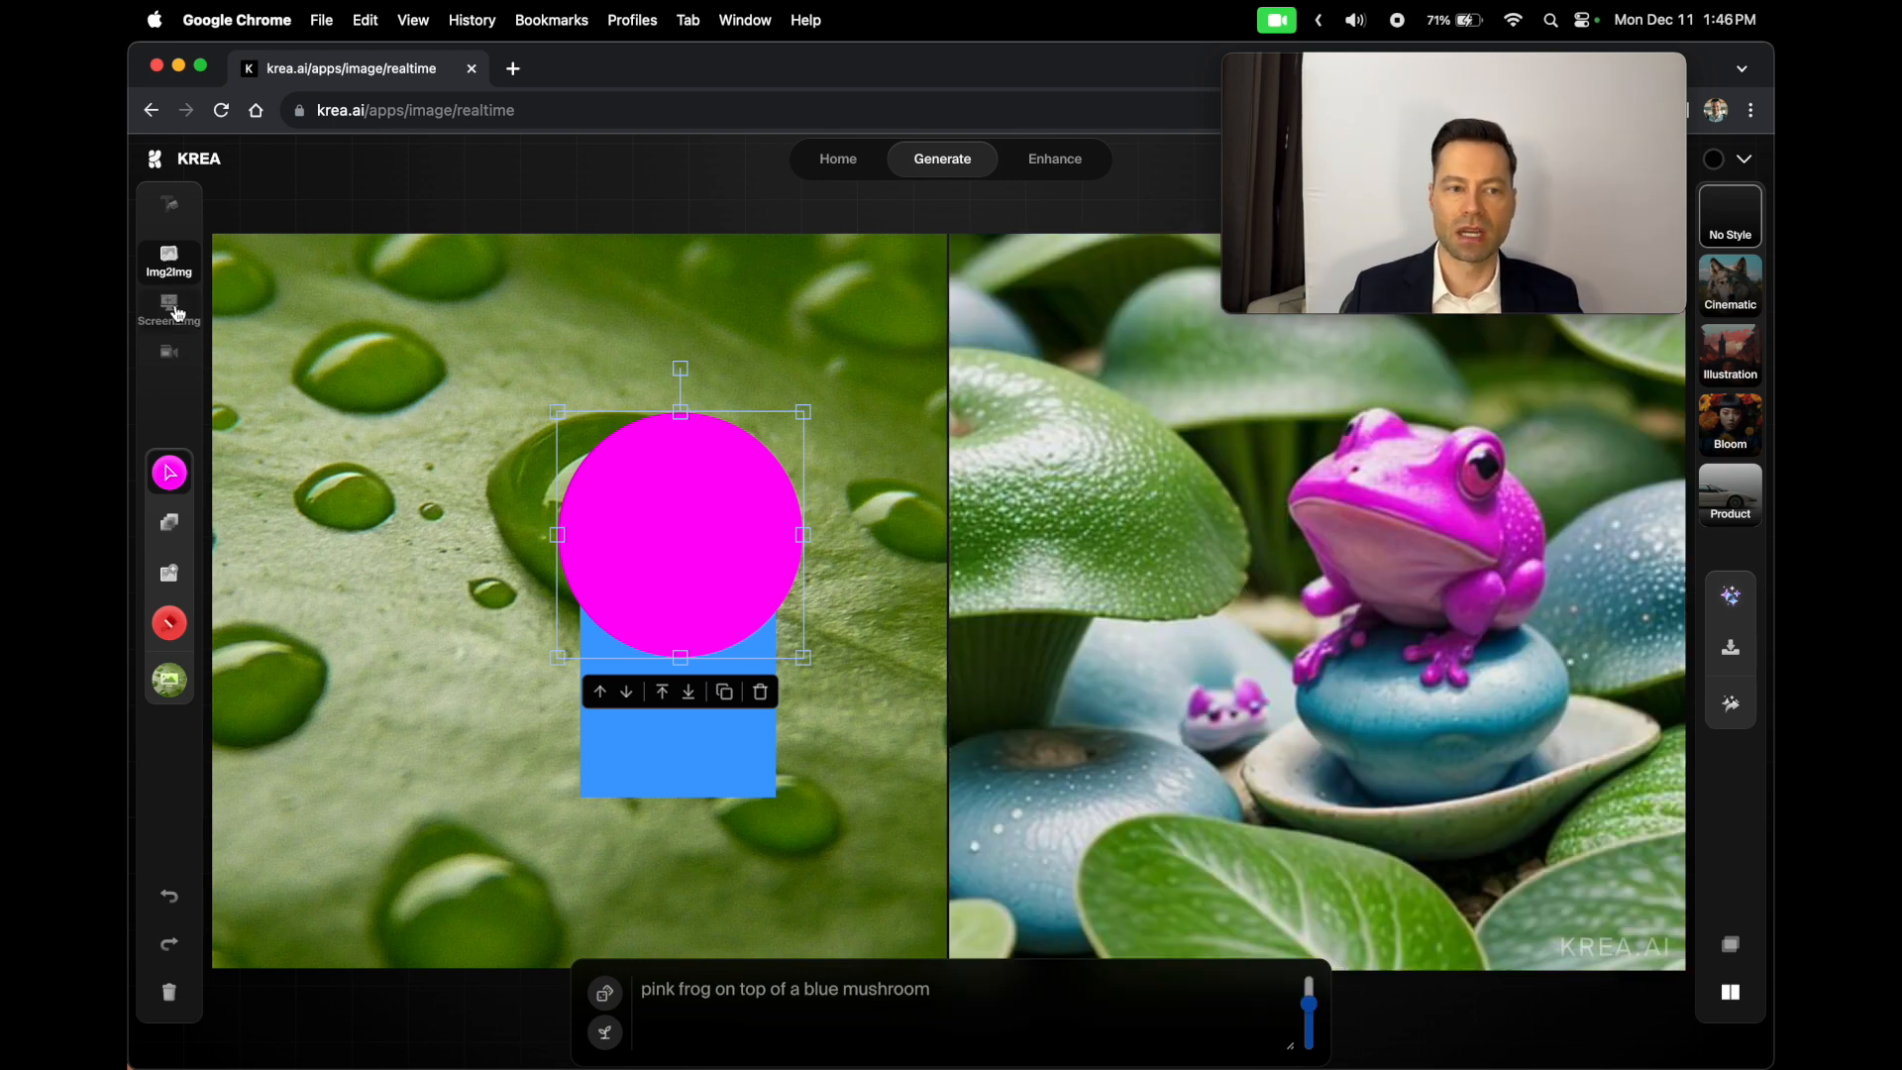
Step: Try the Screen2Img mode, cancelling the screen sharing request, and switch the input mode to Camera
{"action": "left_click", "coordinate": [175, 307]}
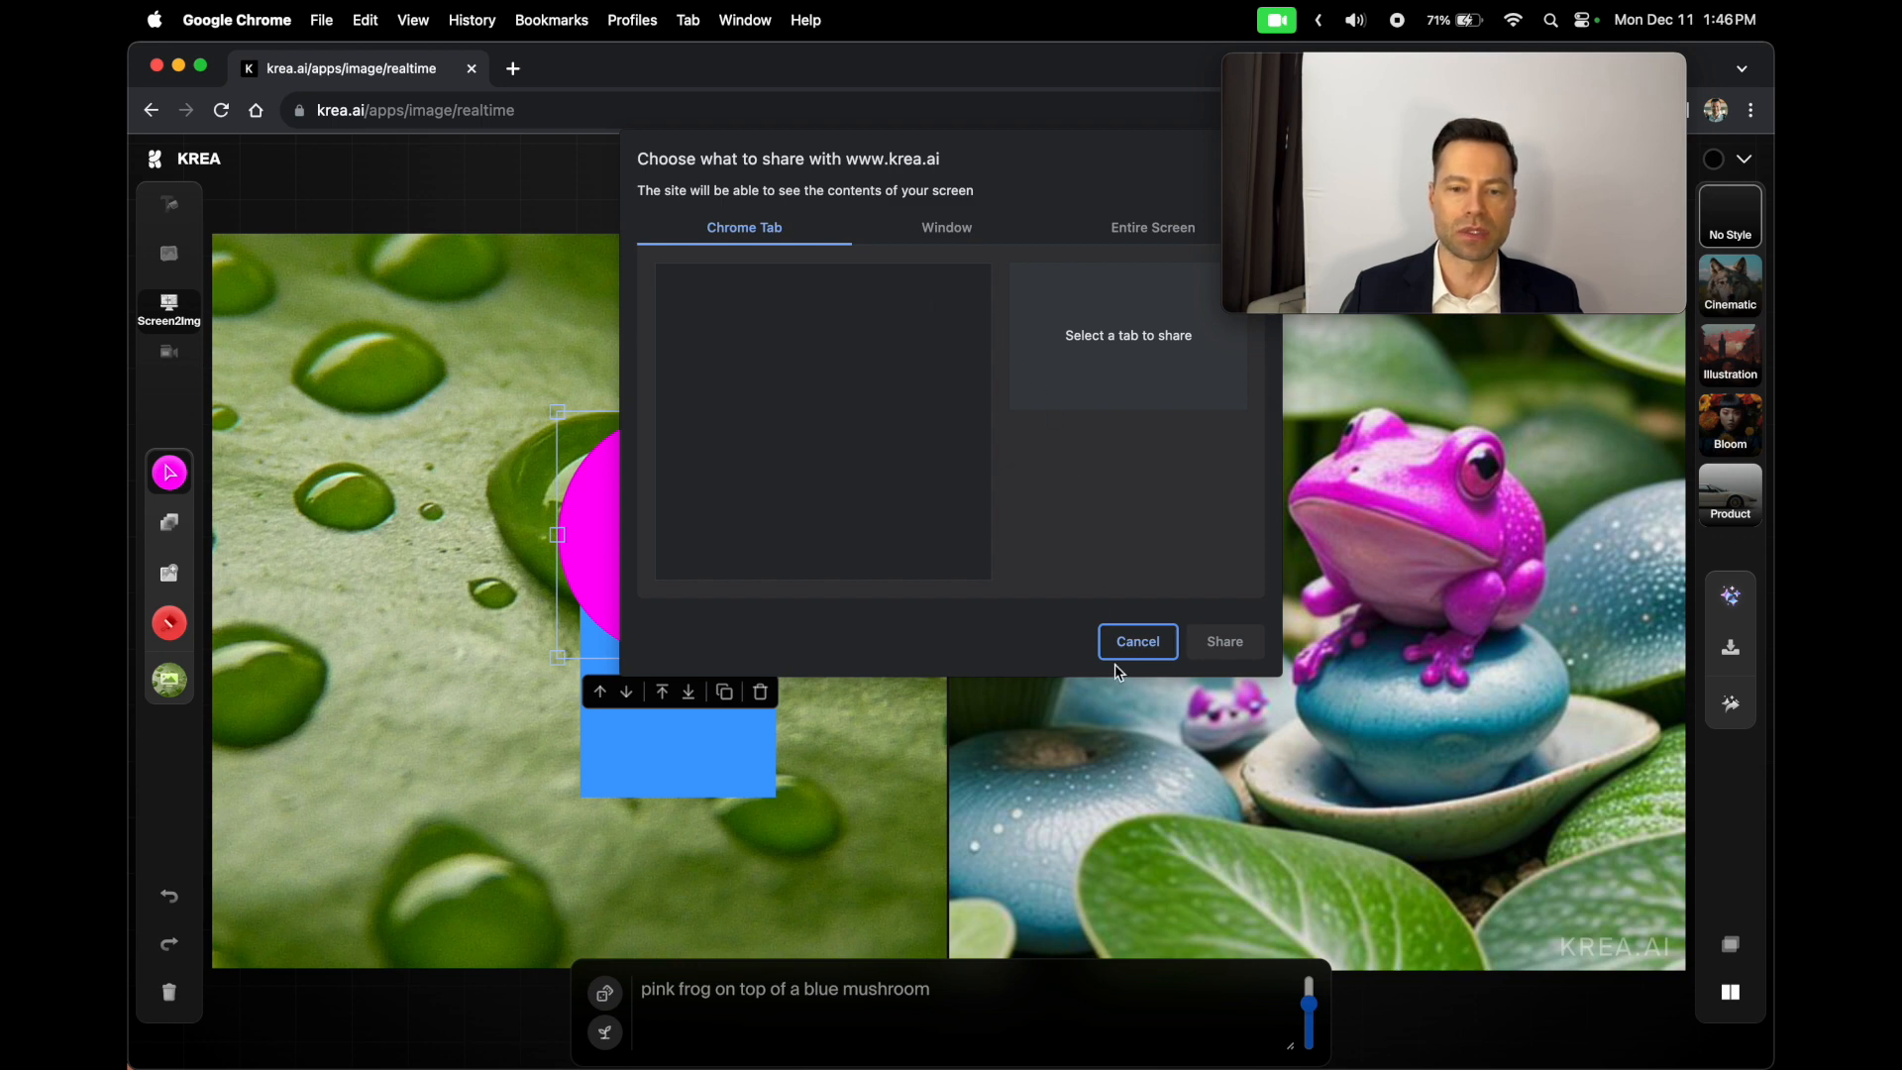
{"action": "left_click", "coordinate": [1154, 639]}
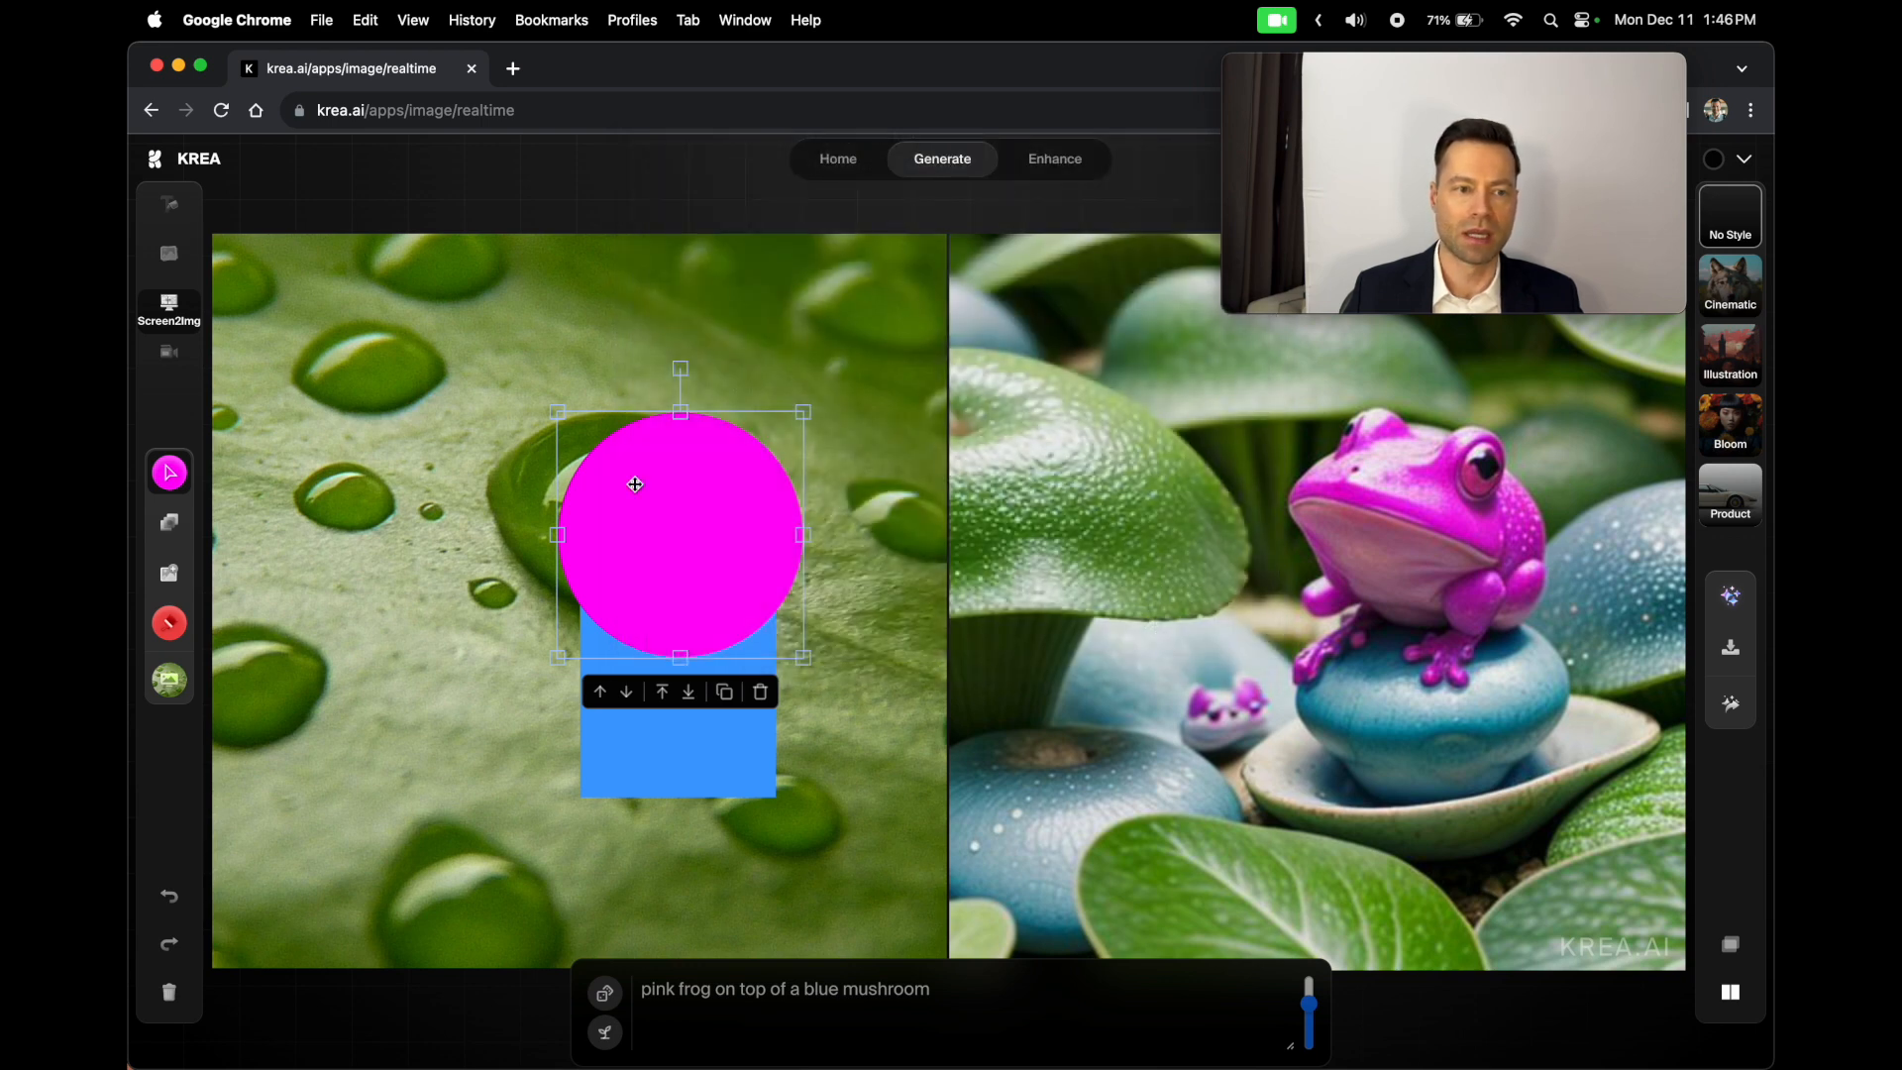
{"action": "left_click", "coordinate": [171, 363]}
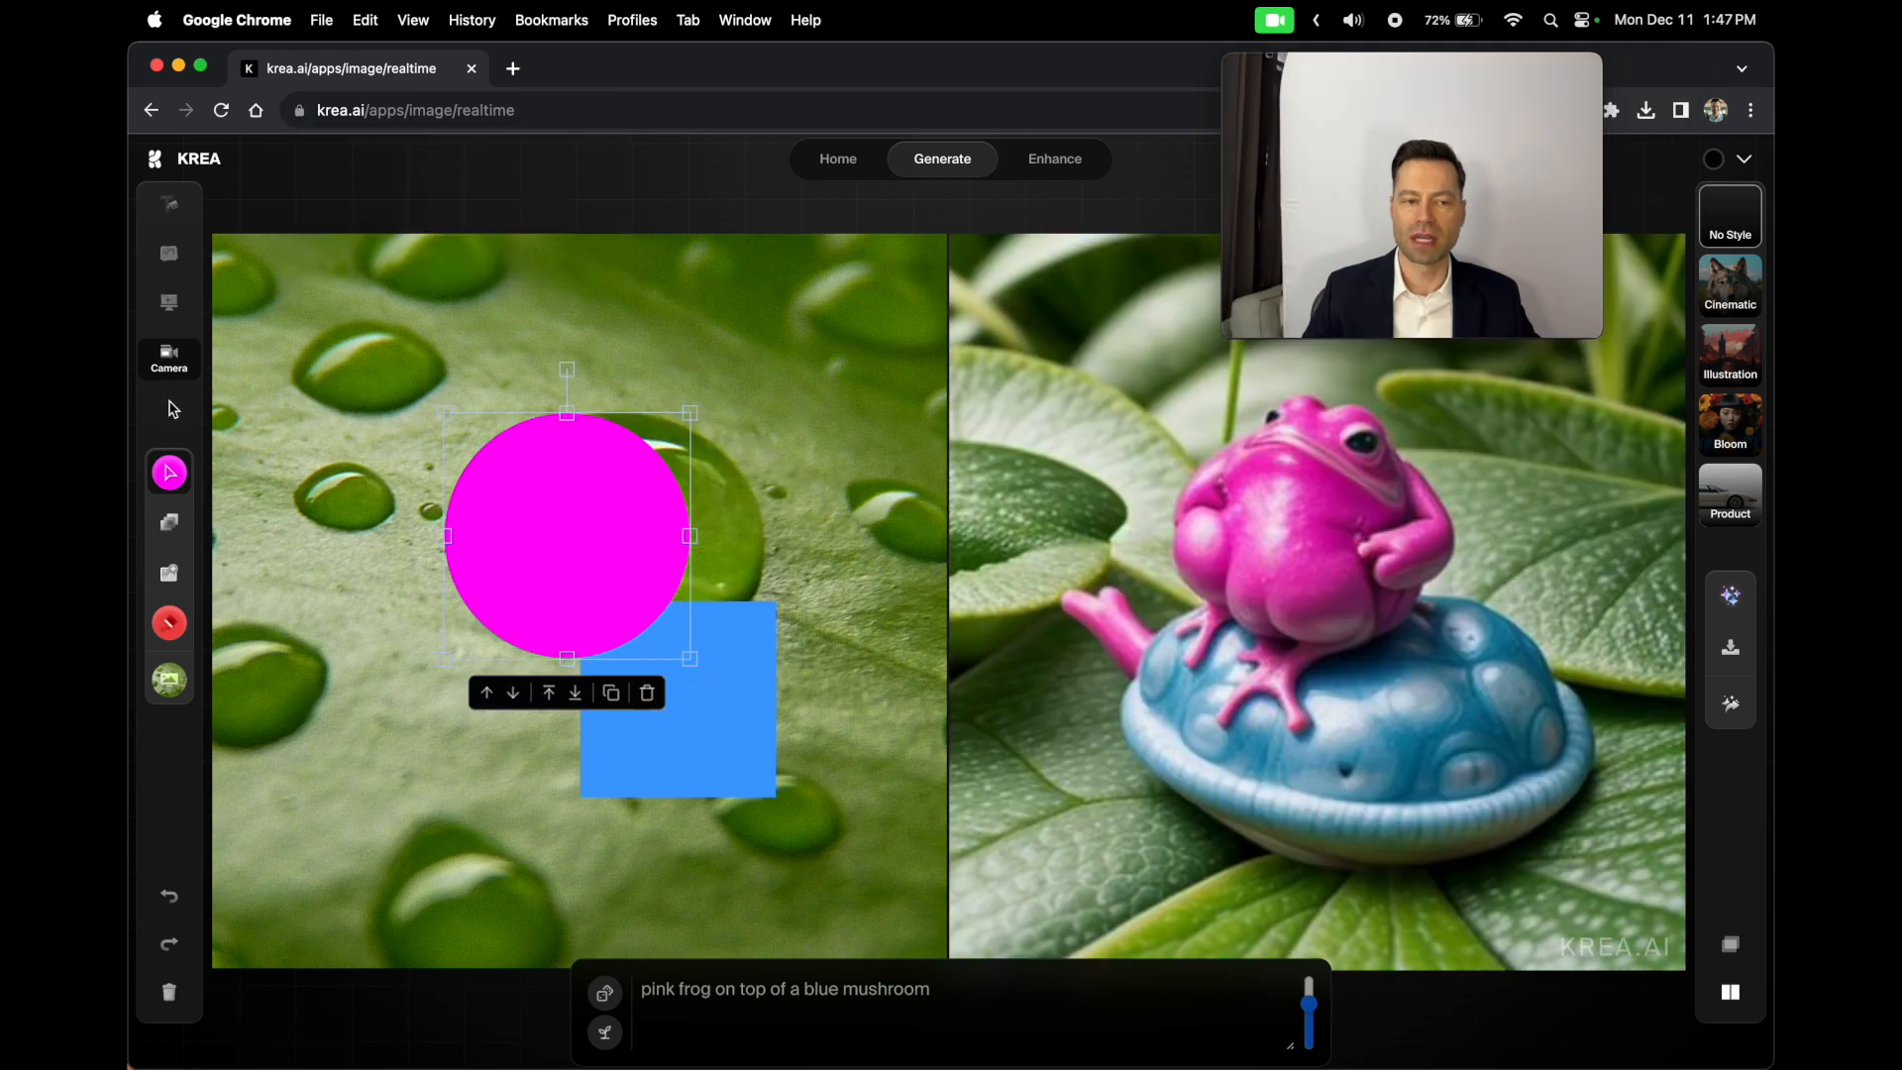
Step: Recolor the magenta circle bright green and make it semi-transparent
{"action": "left_click", "coordinate": [169, 474]}
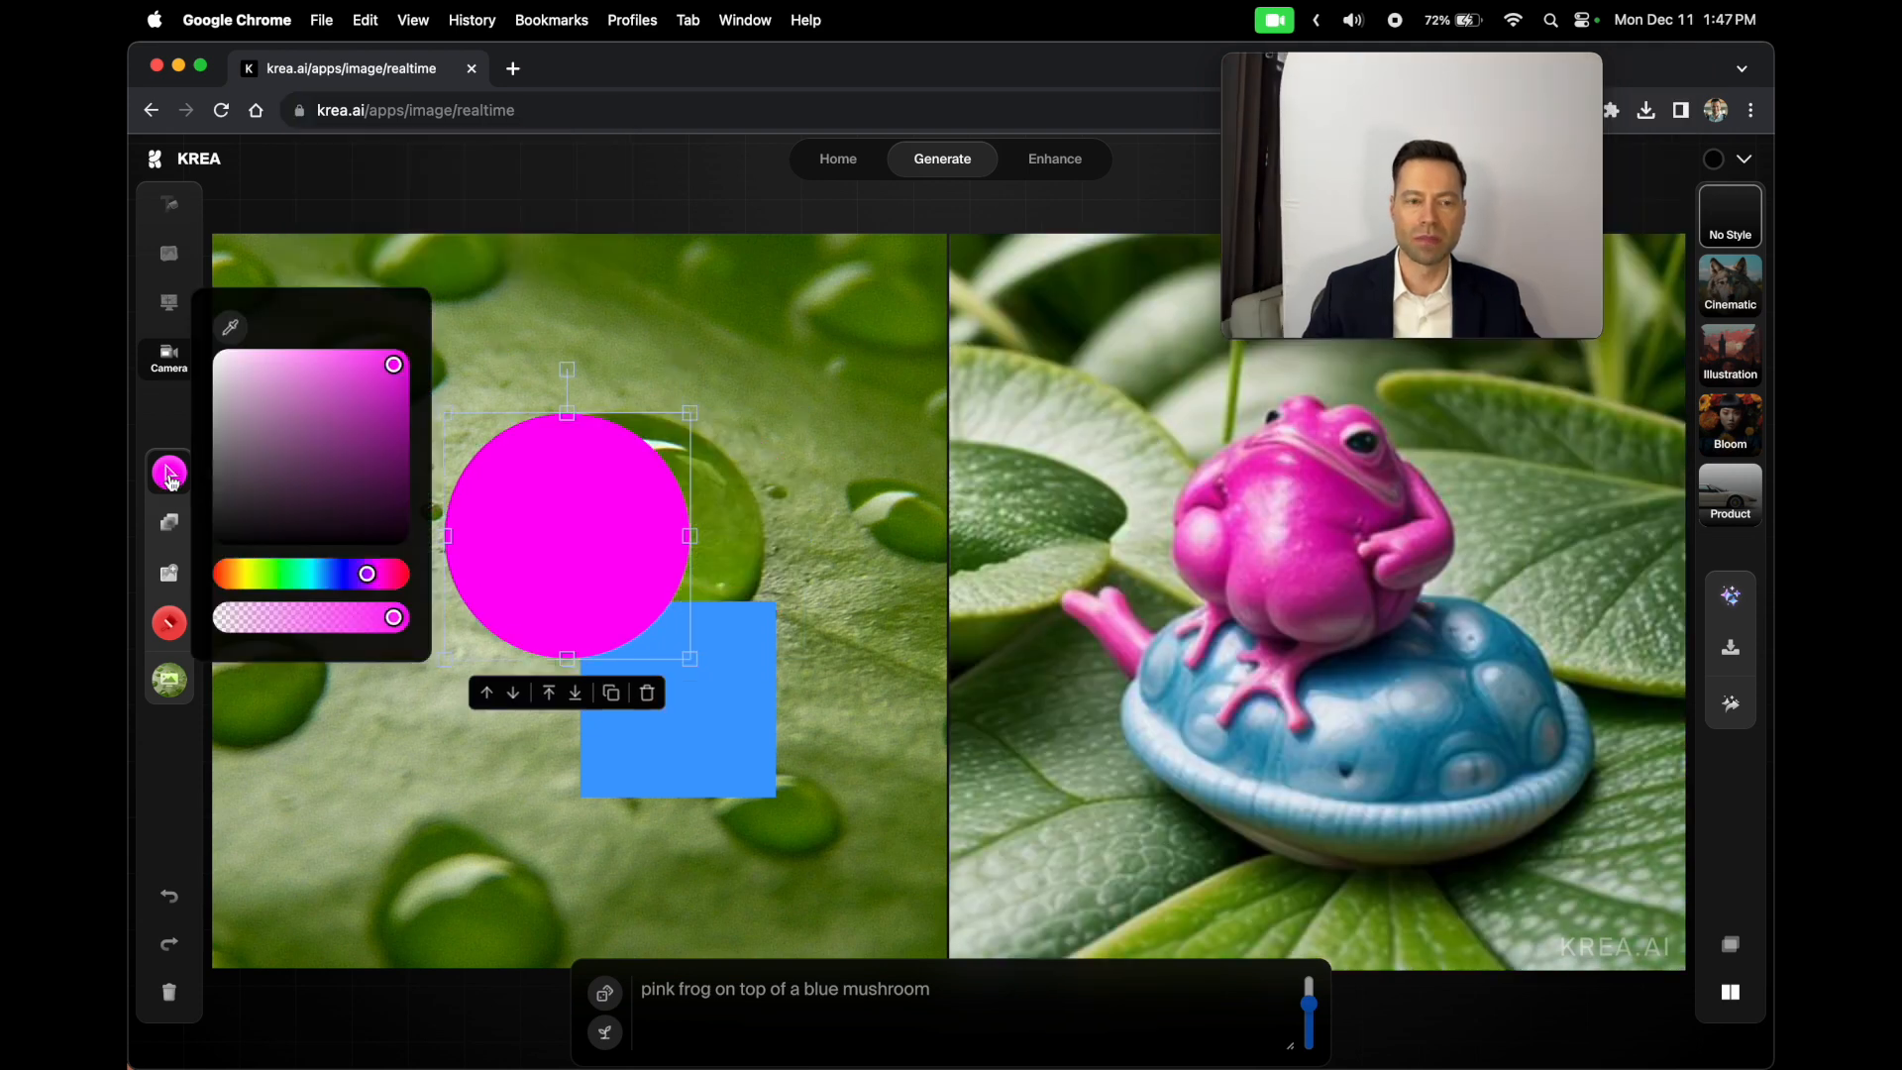
{"action": "left_click_drag", "start_coordinate": [393, 365], "coordinate": [270, 501]}
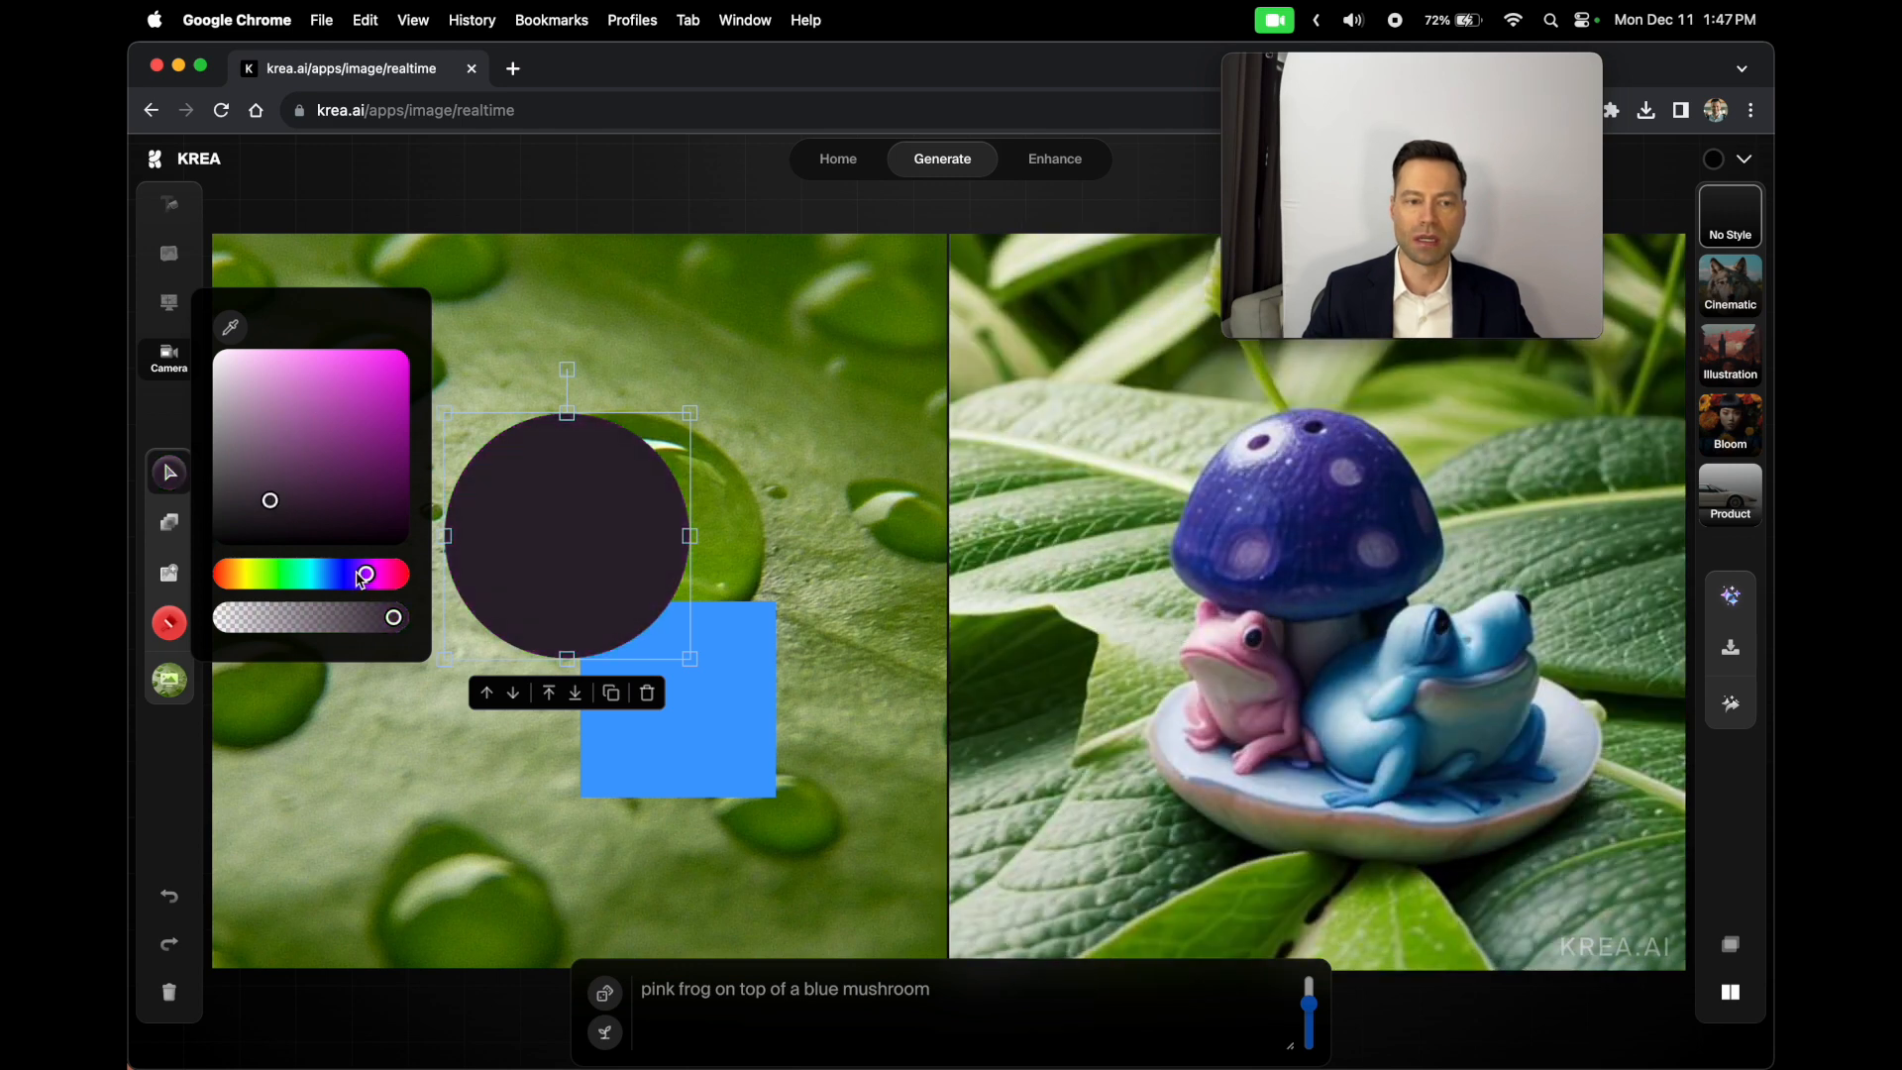
{"action": "left_click_drag", "start_coordinate": [371, 580], "coordinate": [292, 582]}
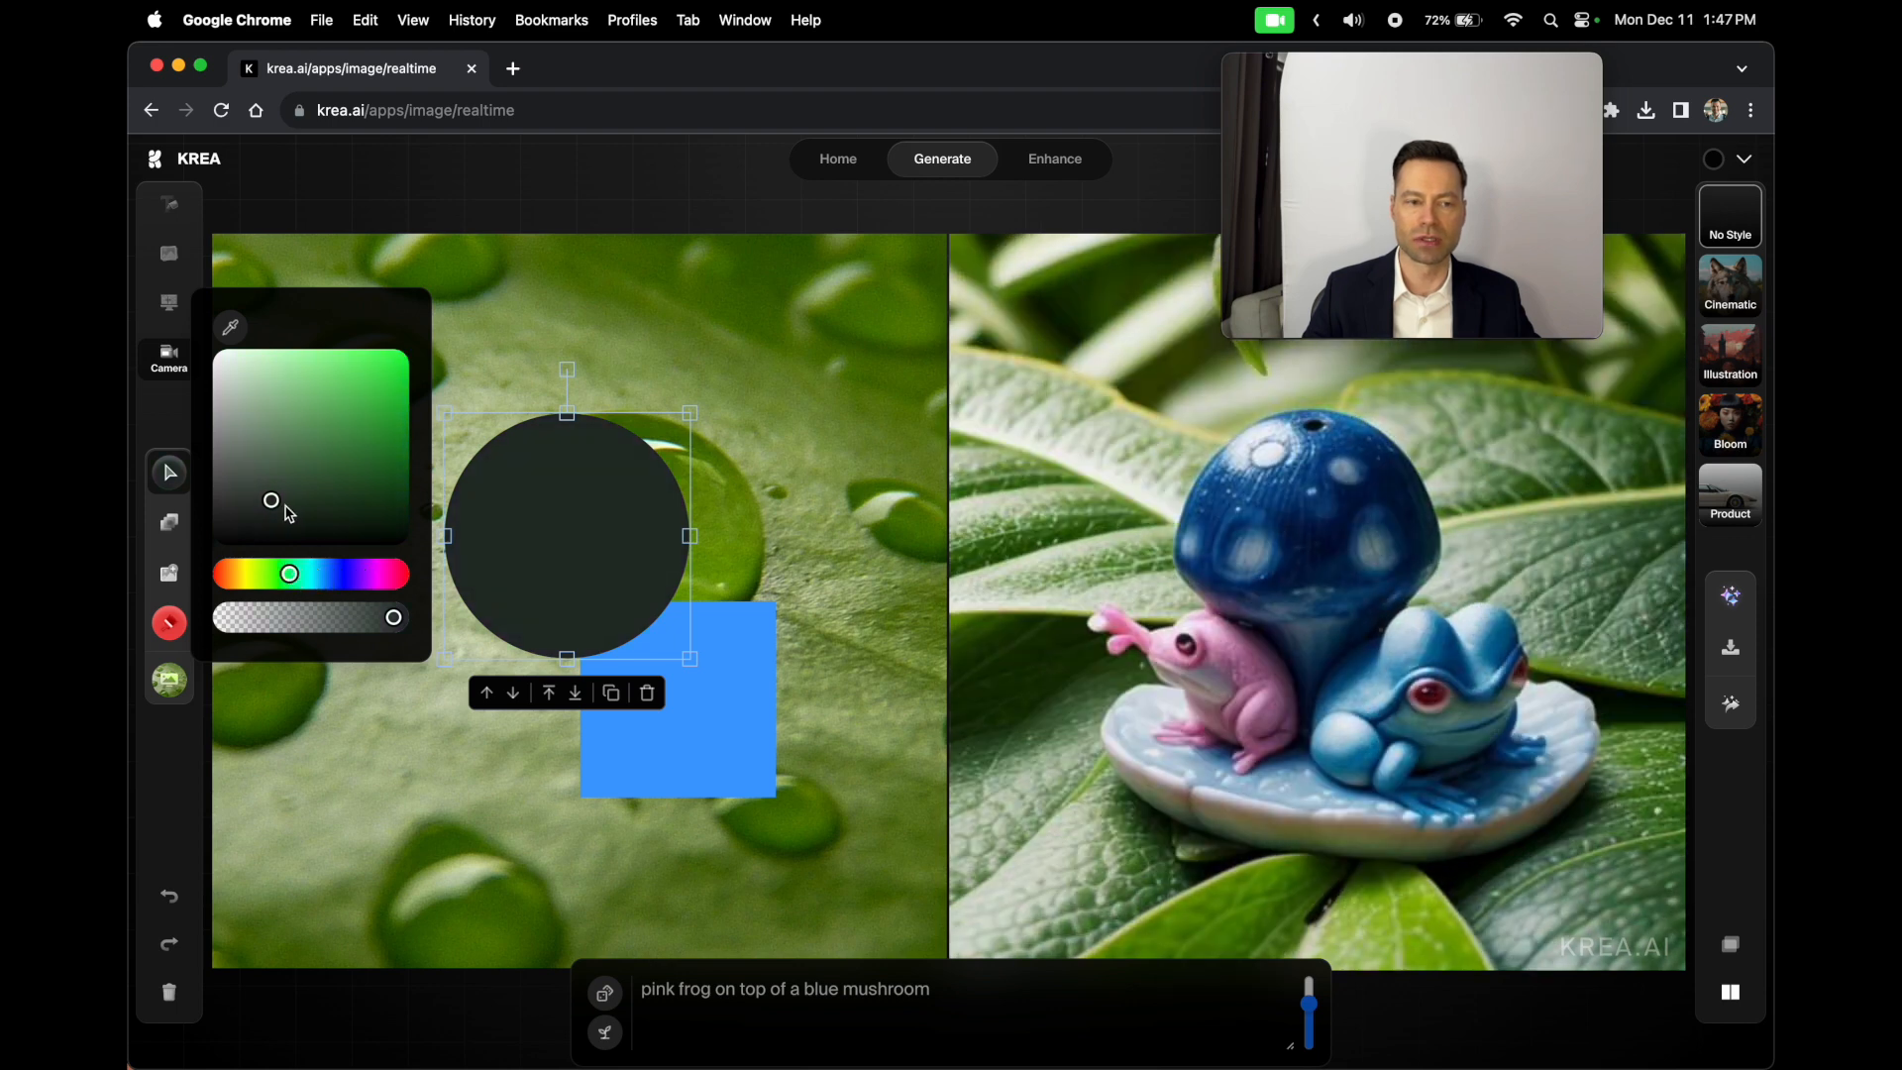
{"action": "left_click_drag", "start_coordinate": [276, 501], "coordinate": [397, 381]}
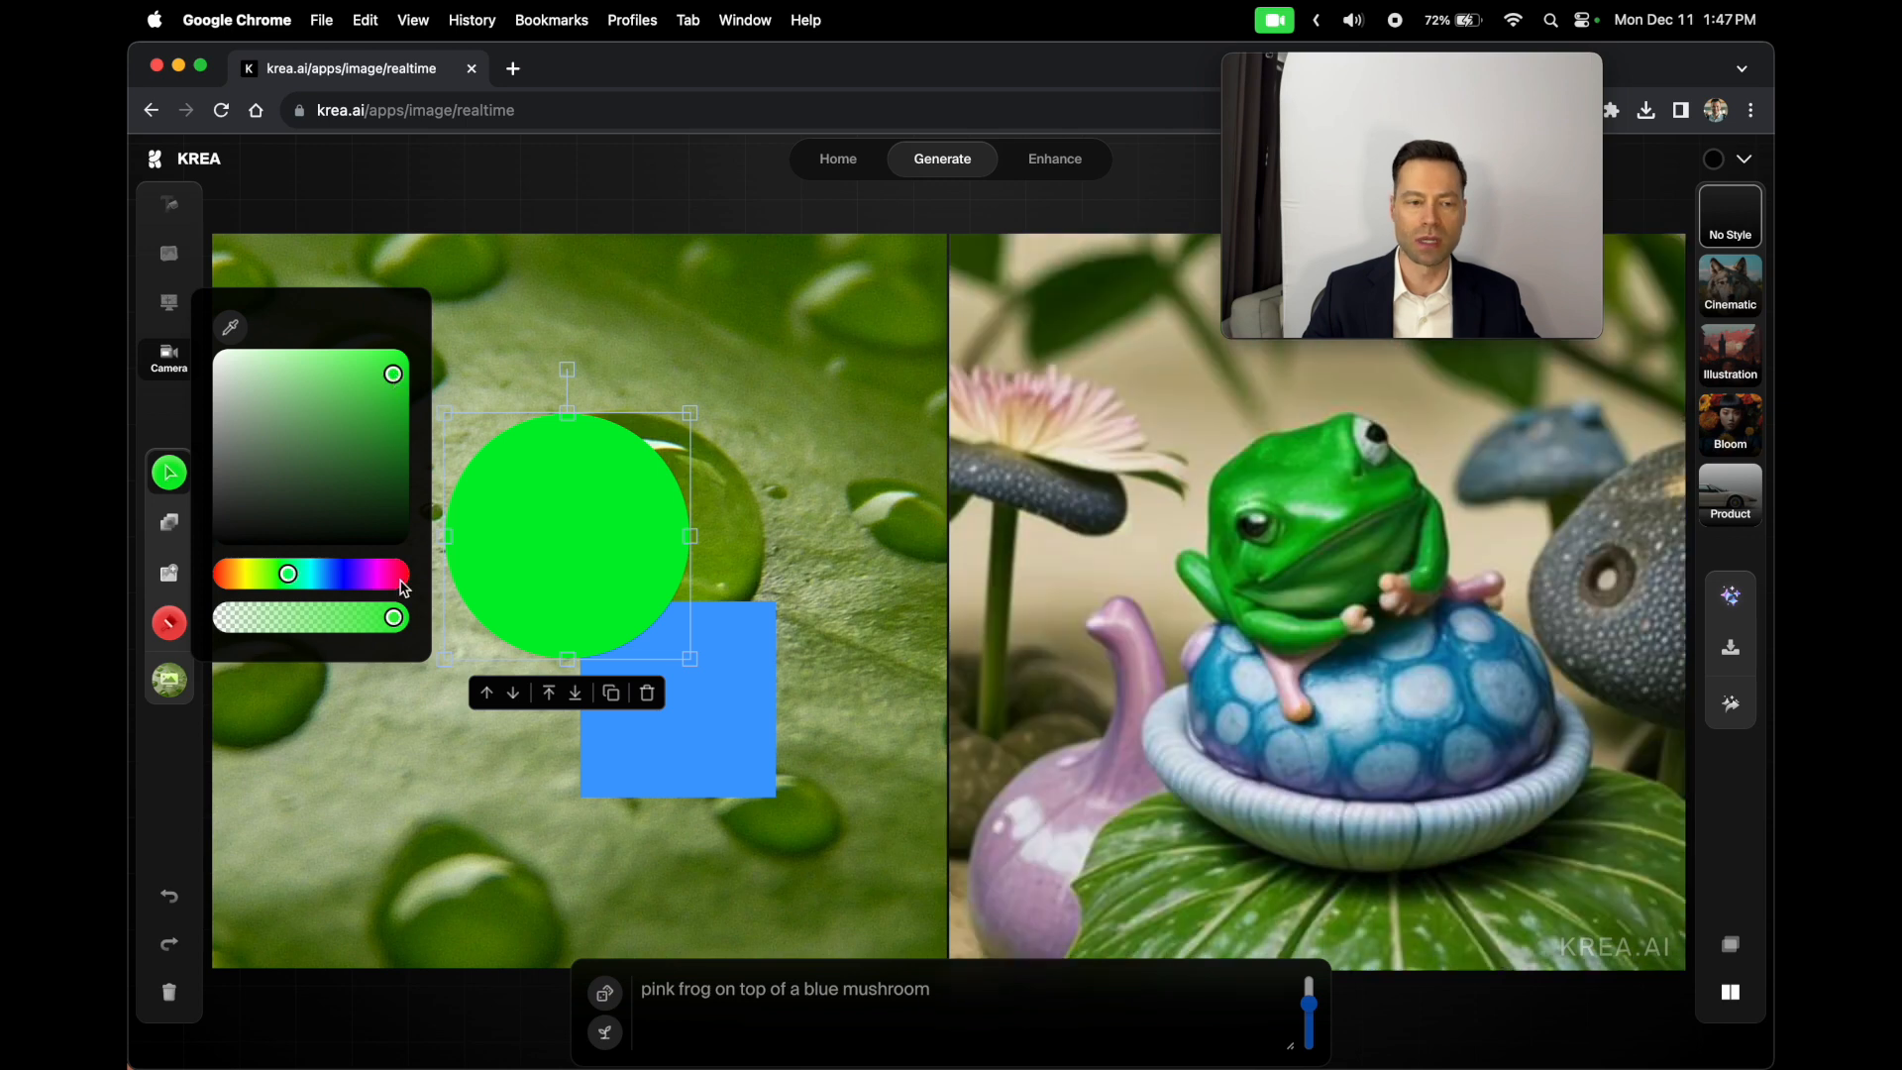
{"action": "left_click_drag", "start_coordinate": [394, 618], "coordinate": [293, 626]}
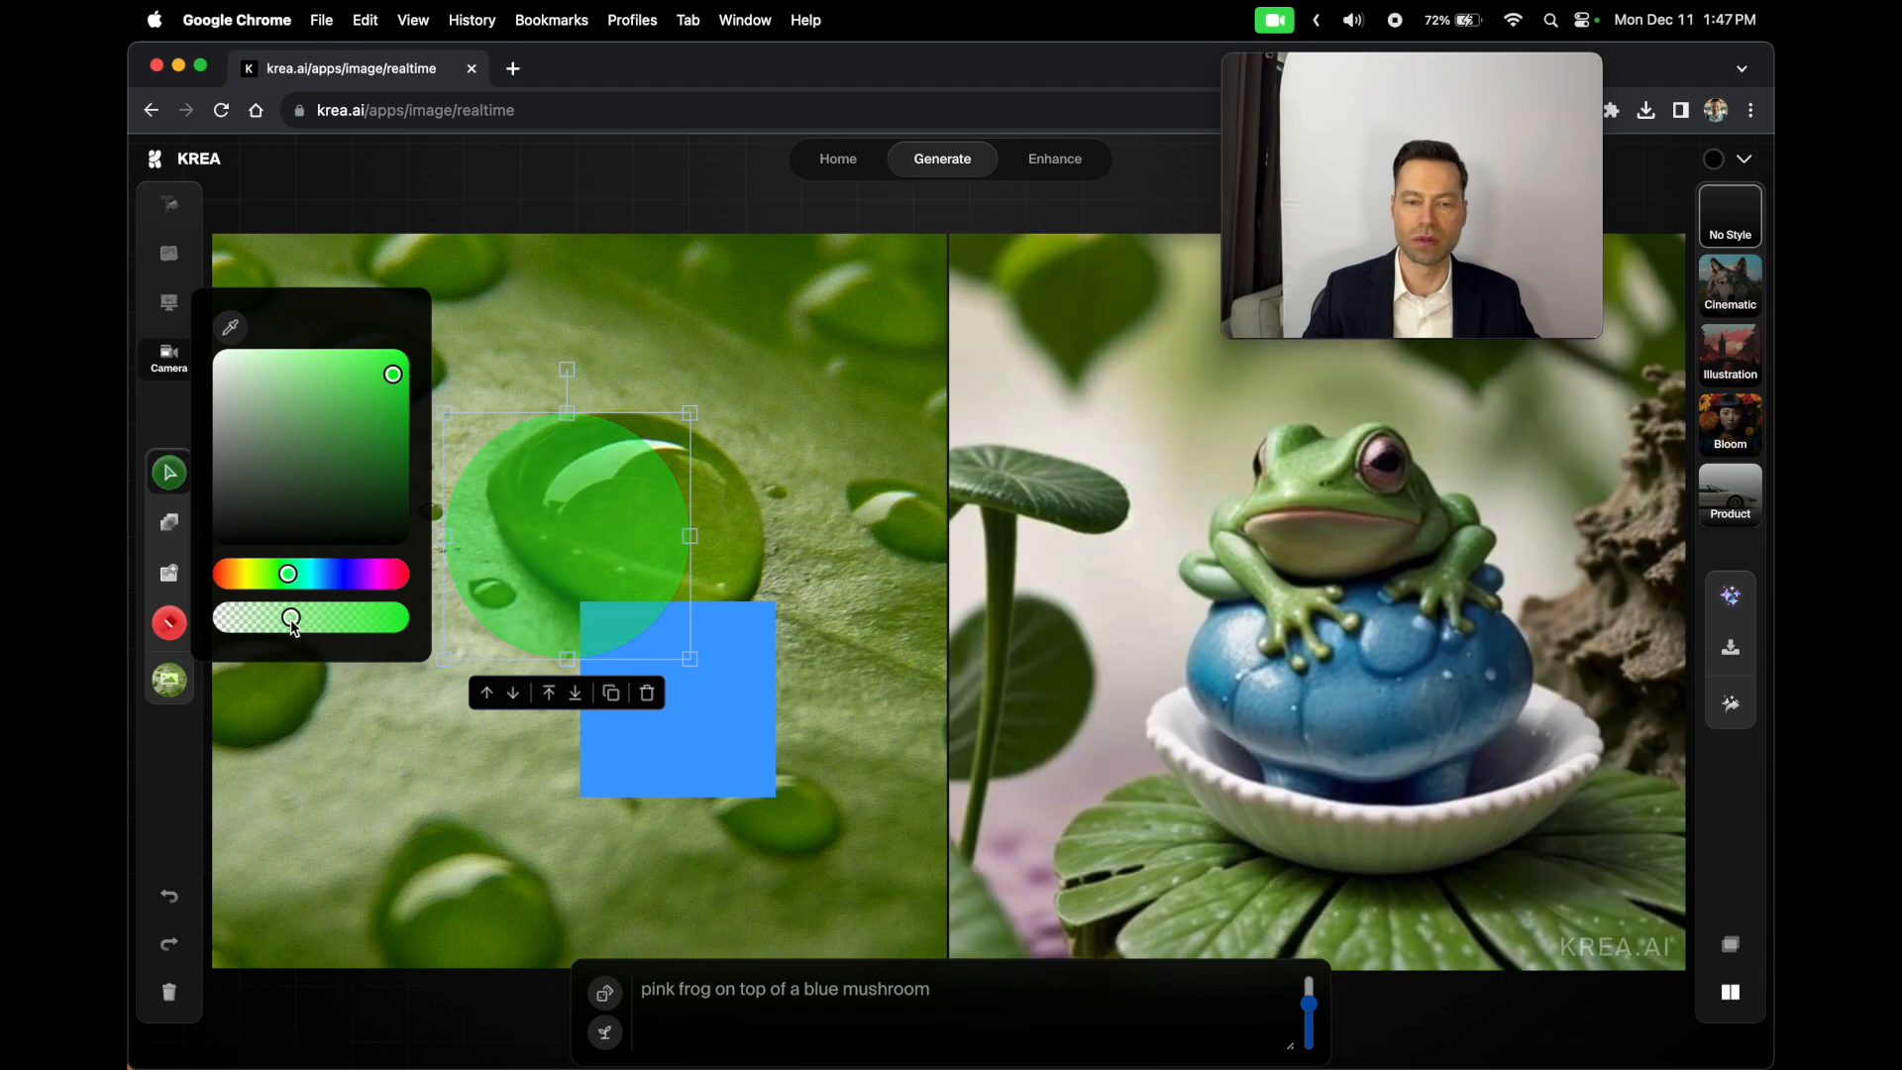
Step: Draw a small triangle on the canvas, up and to the left of the green circle
{"action": "left_click", "coordinate": [171, 525]}
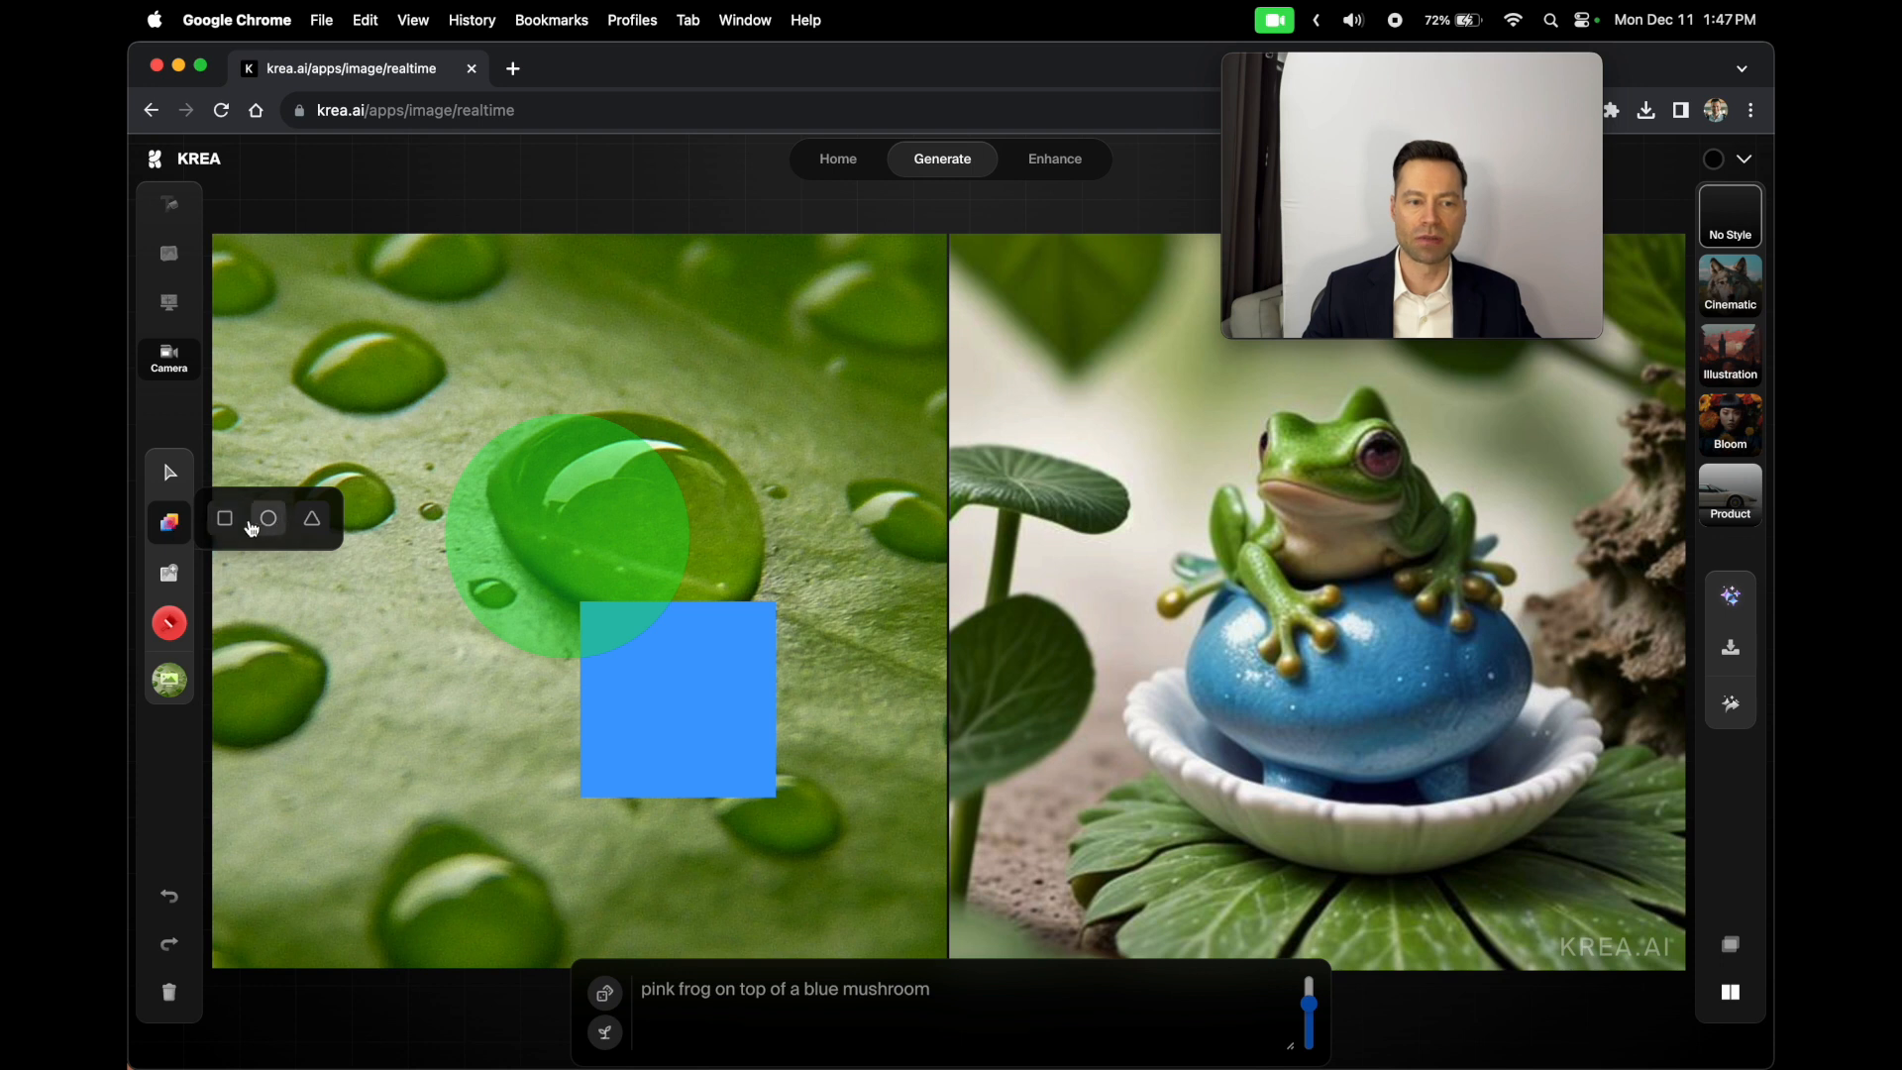
{"action": "left_click", "coordinate": [313, 523]}
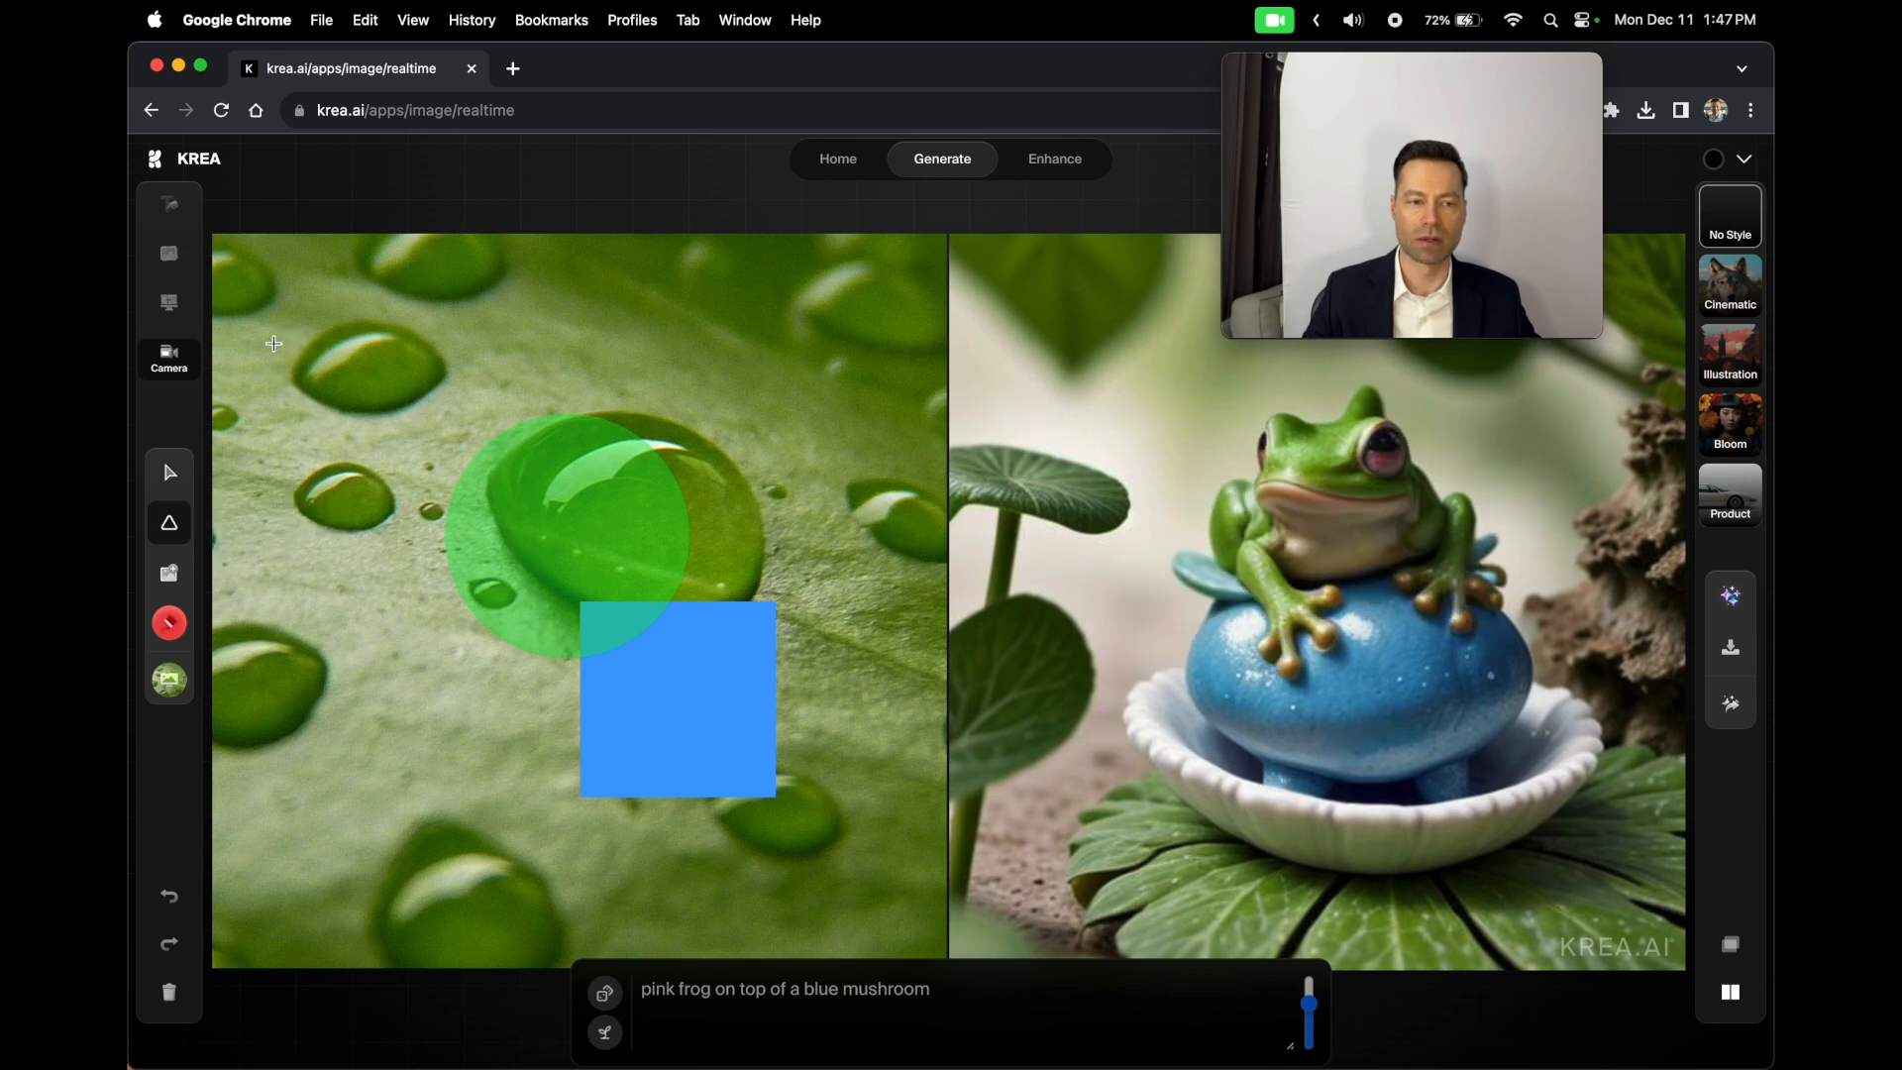
{"action": "left_click_drag", "start_coordinate": [308, 328], "coordinate": [437, 464]}
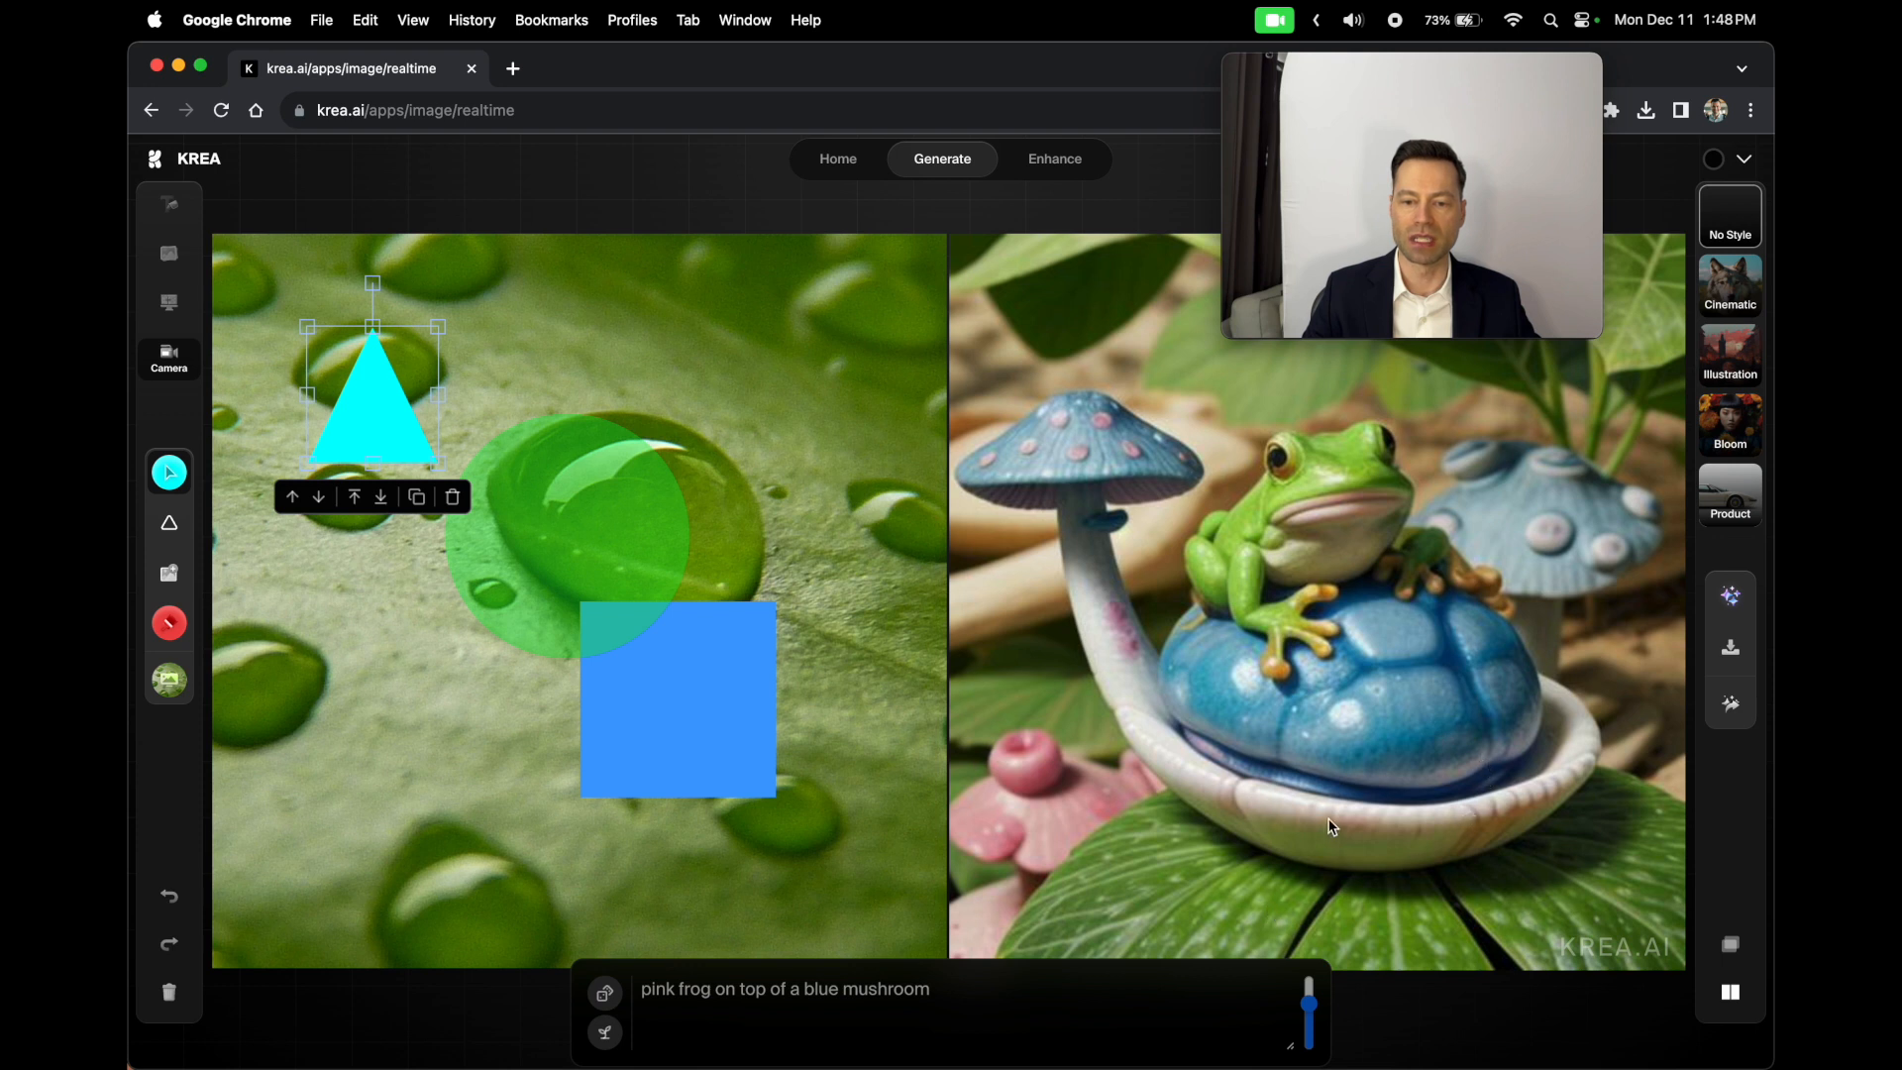
Step: Paint a vertical red brush stroke on the canvas, to the right of the blue square
{"action": "left_click", "coordinate": [169, 623]}
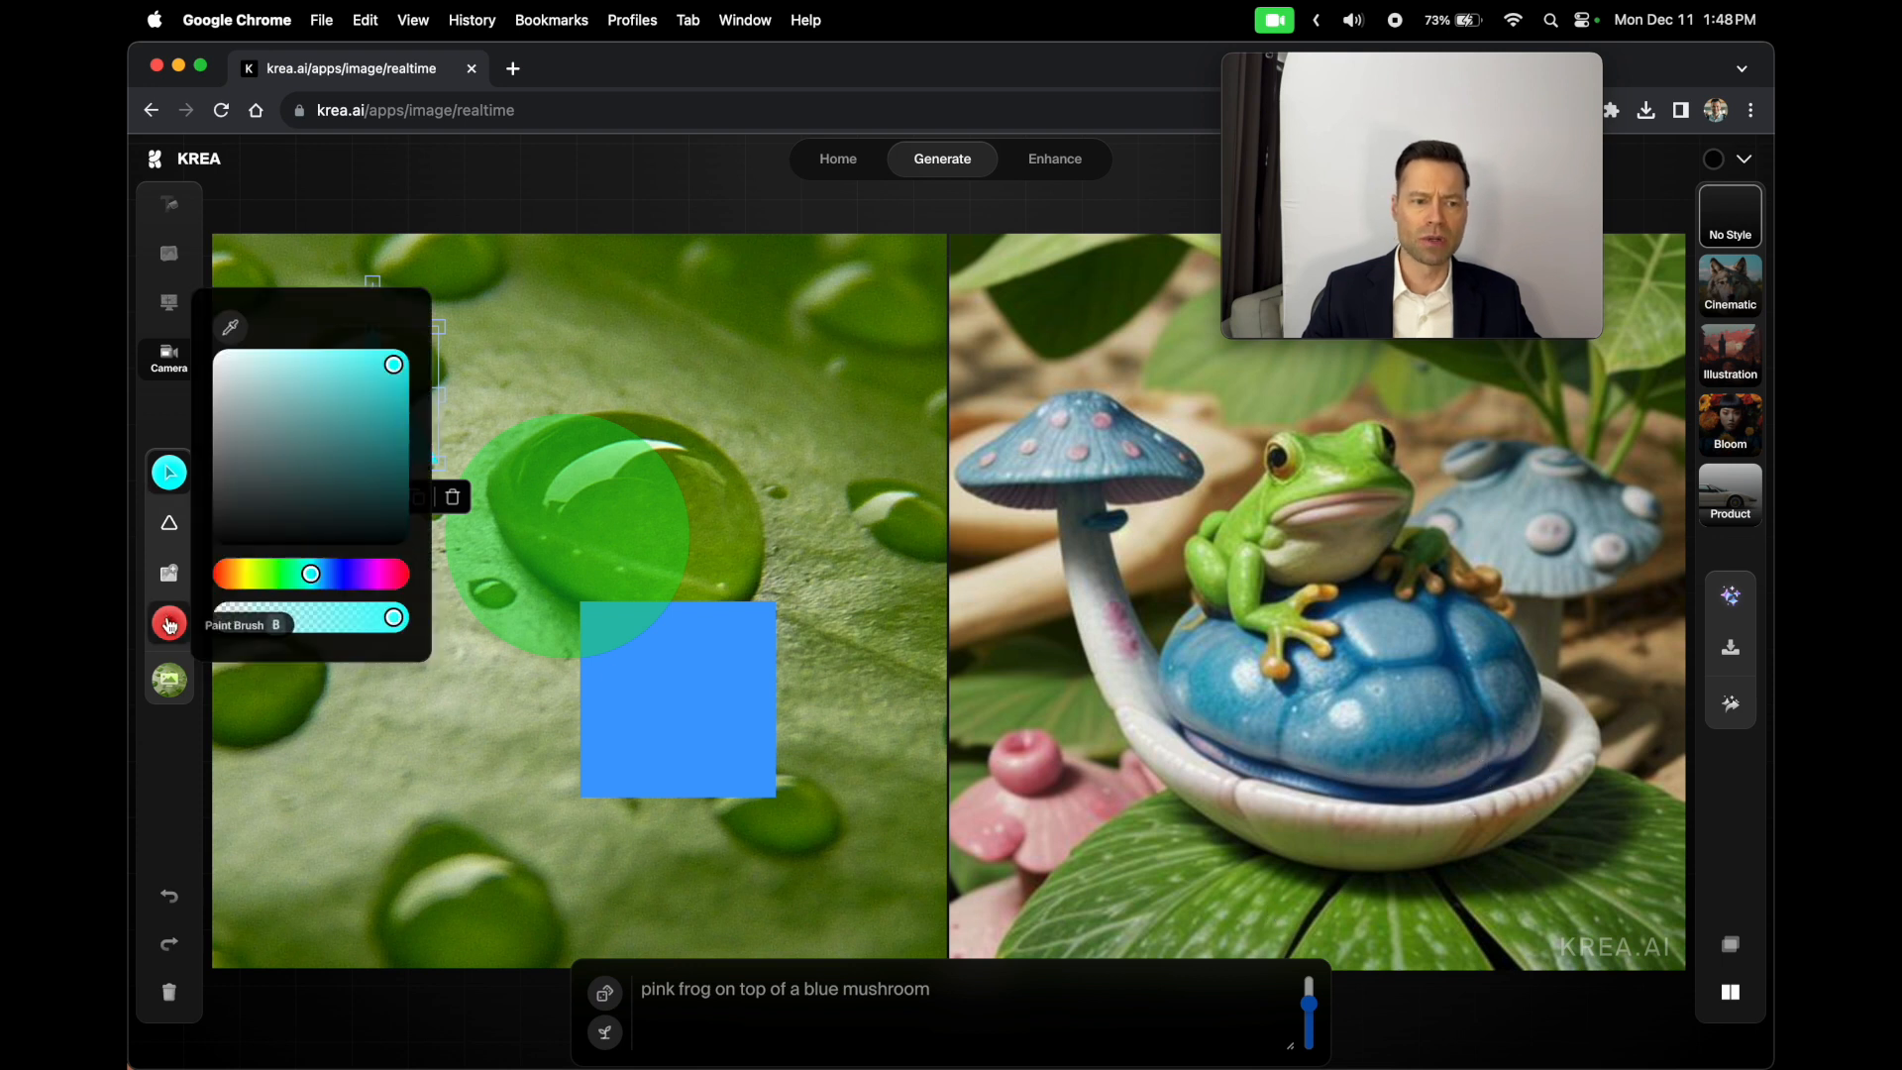
{"action": "left_click", "coordinate": [169, 624]}
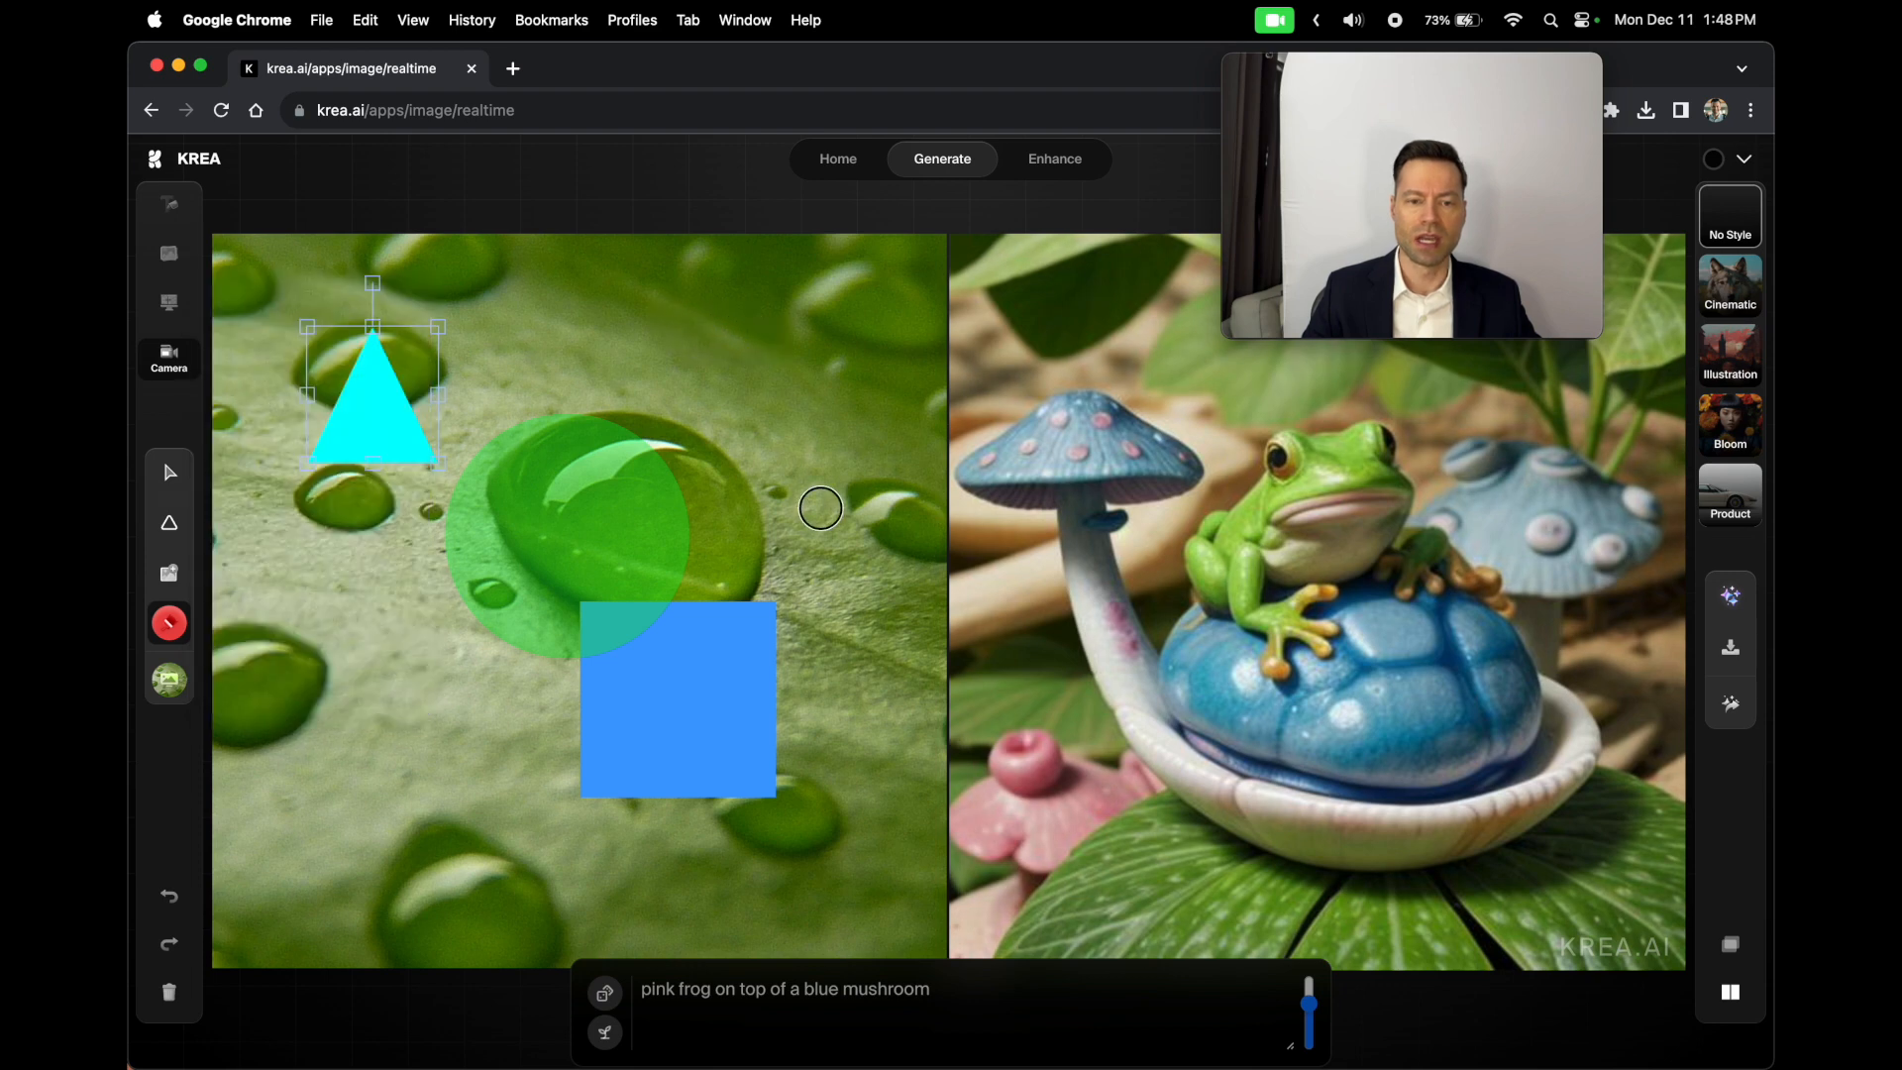
{"action": "left_click_drag", "start_coordinate": [844, 485], "coordinate": [854, 721]}
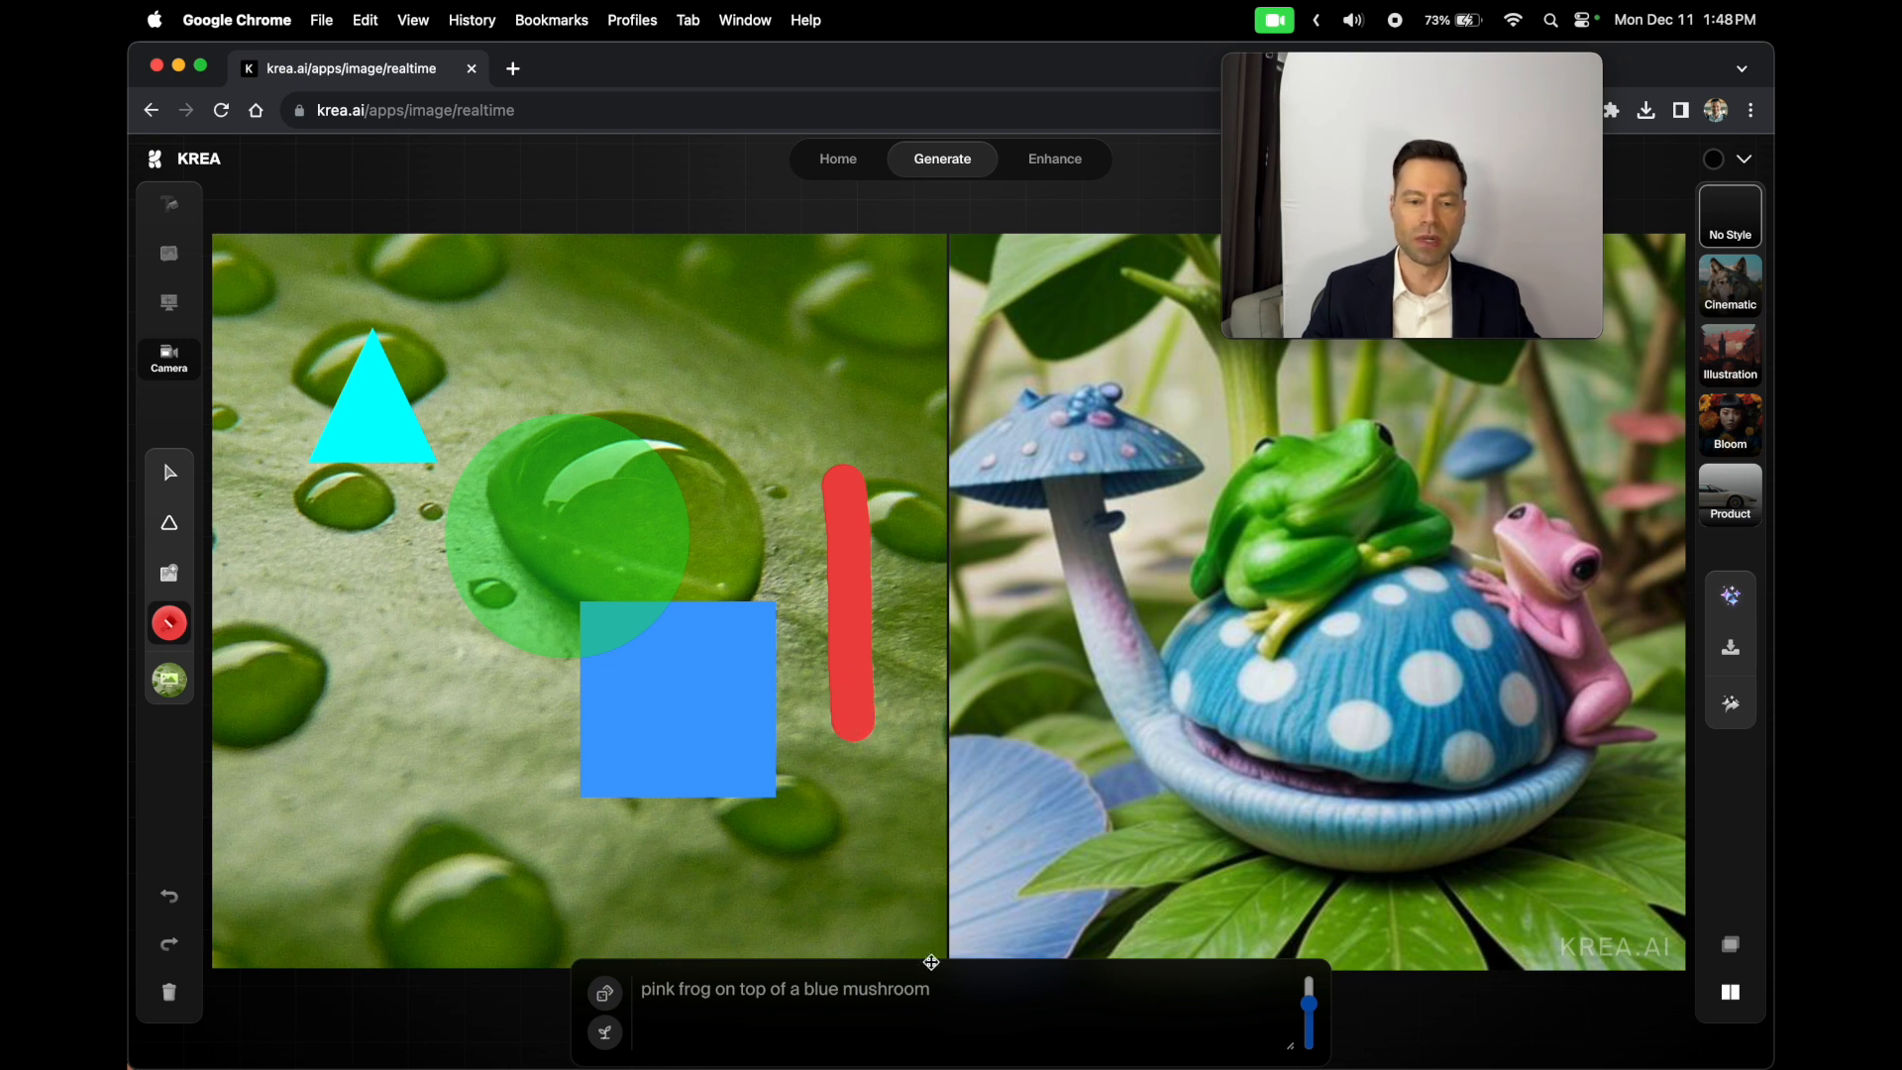
Step: Replace the frog prompt with a randomly generated prompt
{"action": "left_click", "coordinate": [847, 988]}
{"action": "left_click", "coordinate": [952, 989]}
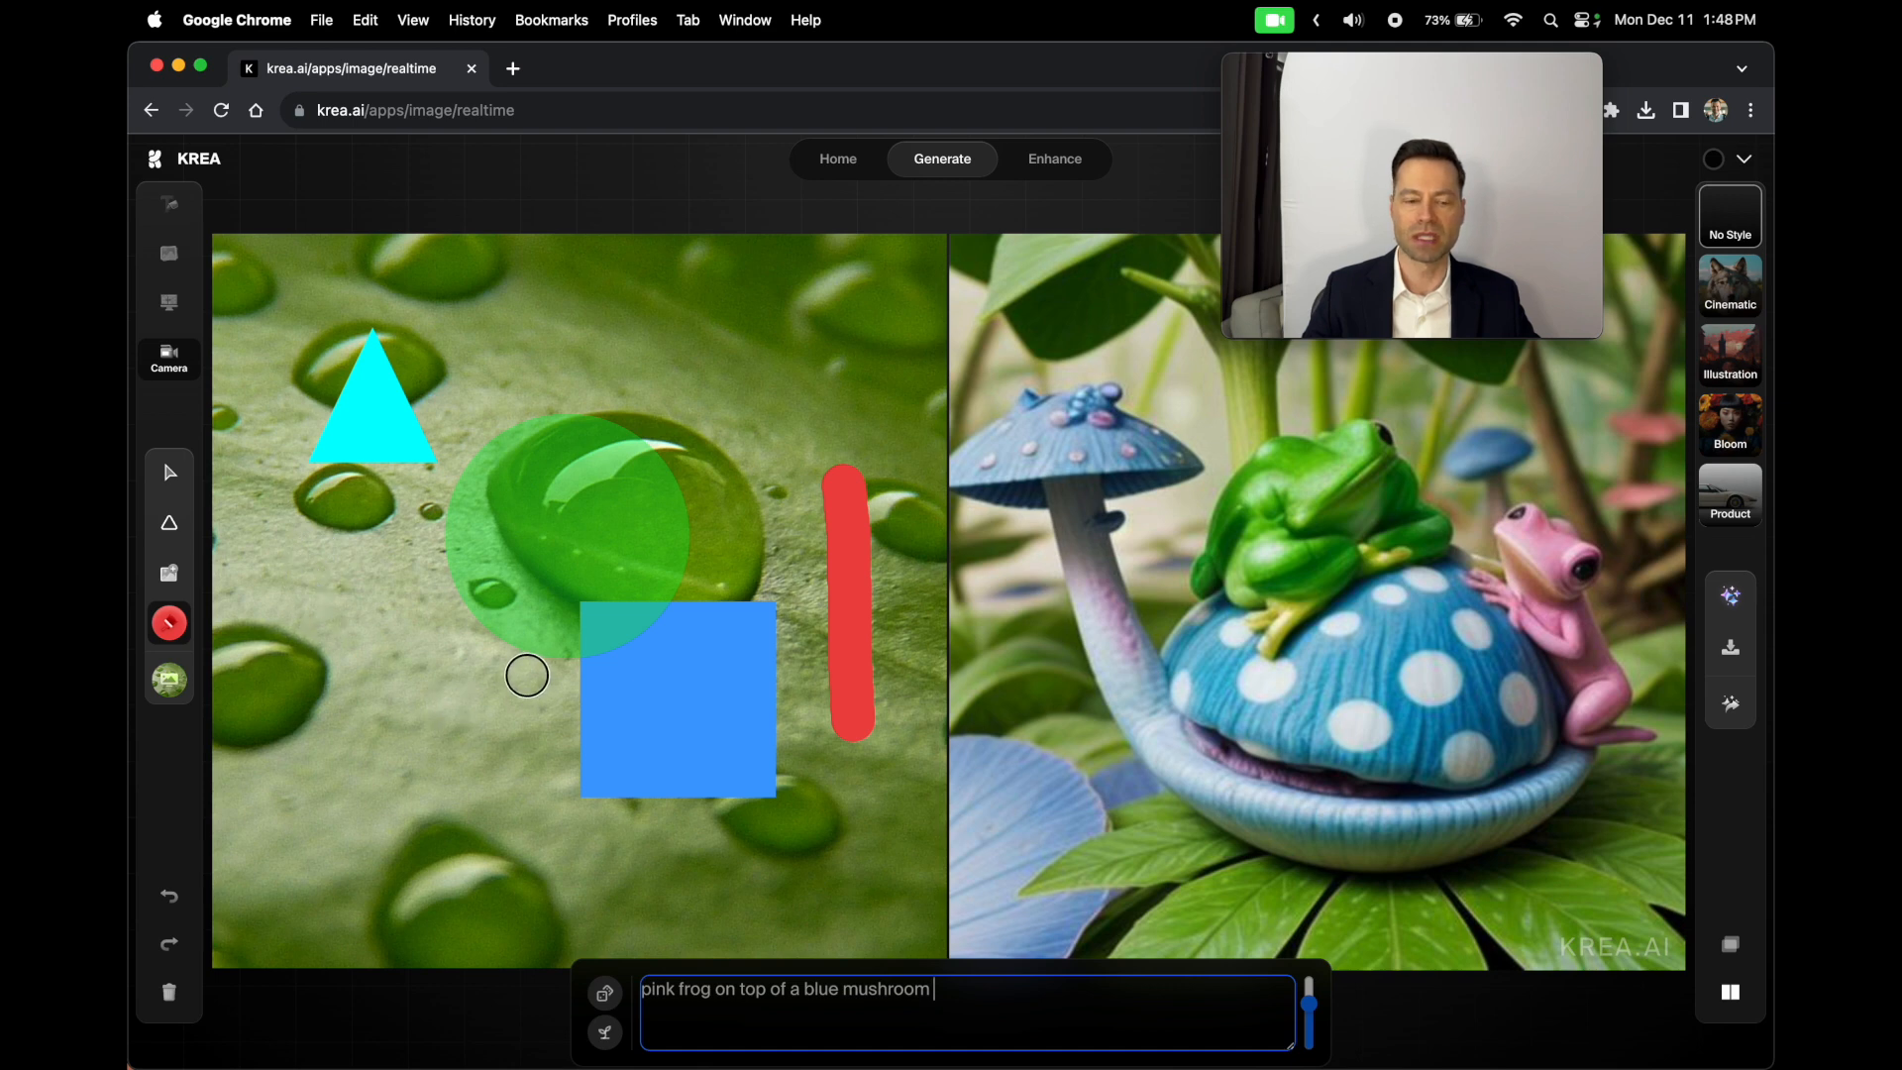
{"action": "left_click", "coordinate": [611, 995]}
{"action": "left_click", "coordinate": [612, 995]}
{"action": "left_click", "coordinate": [612, 995]}
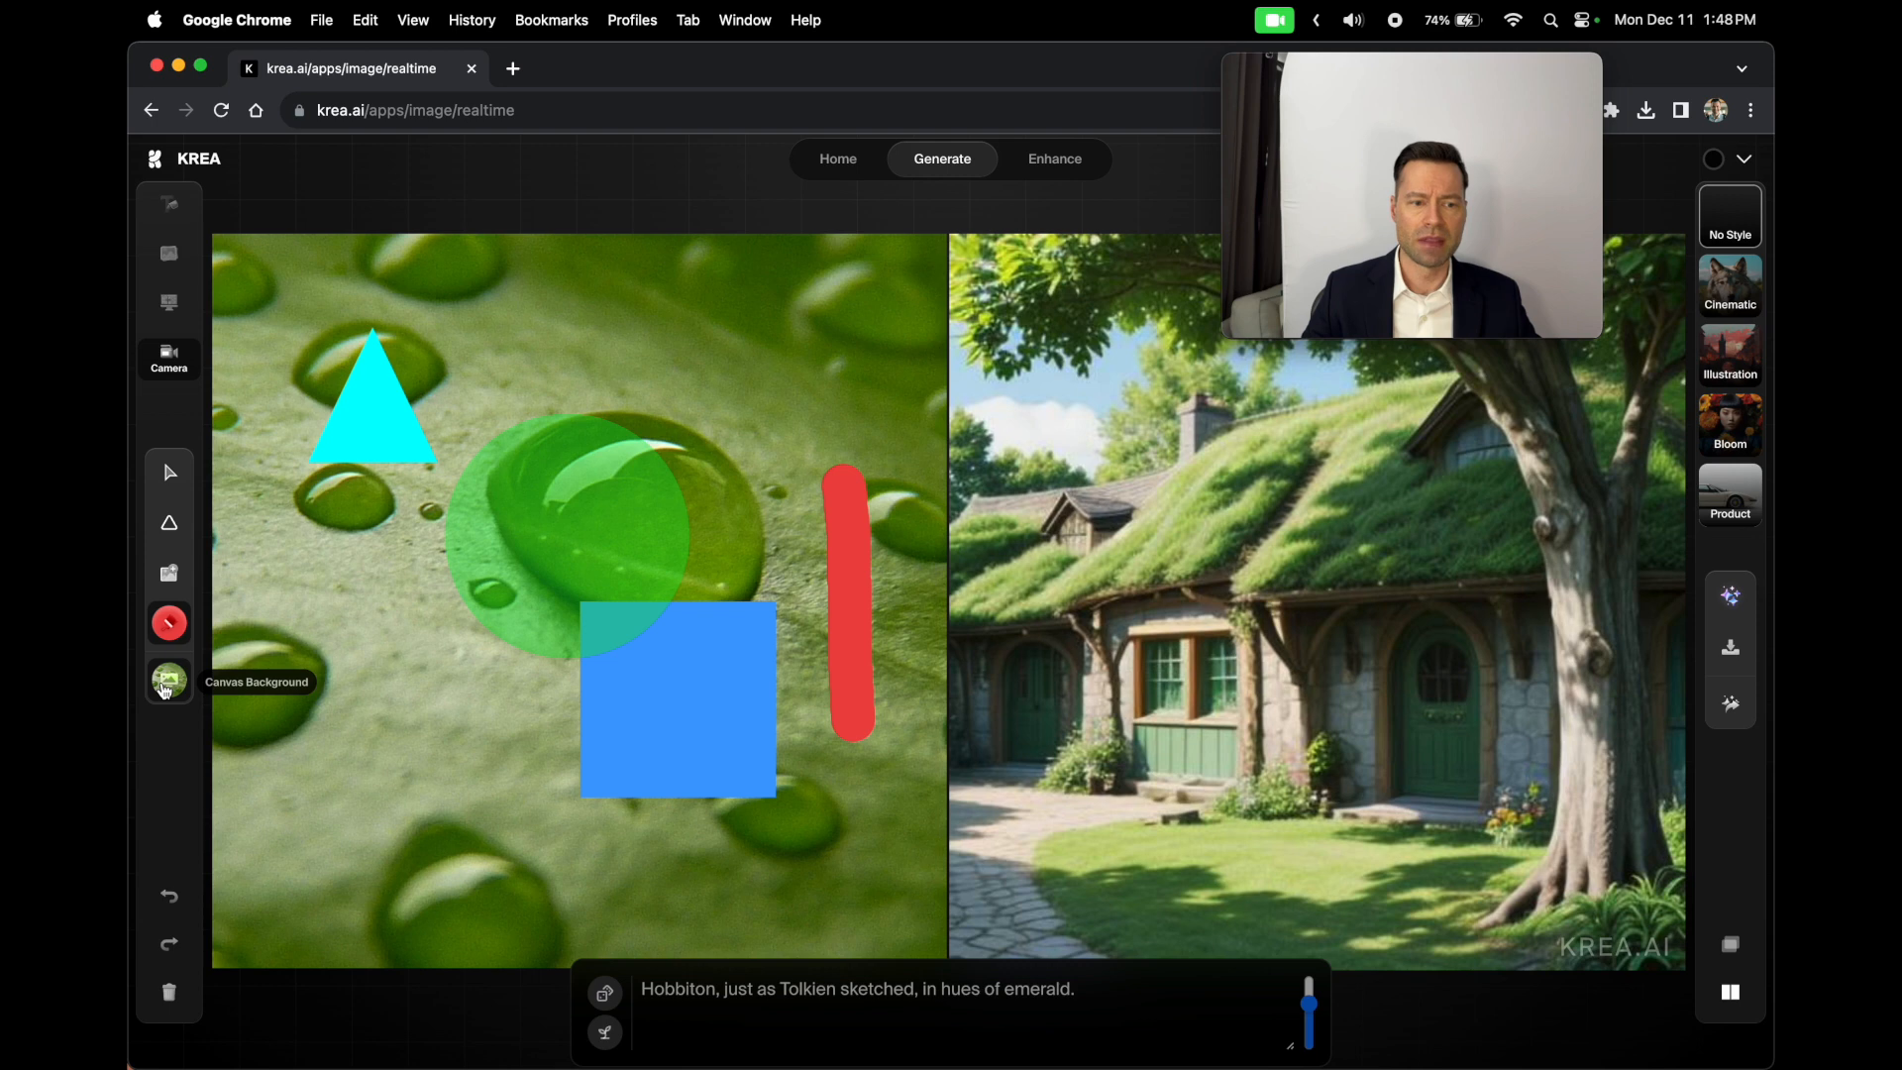
Step: Try a solid periwinkle-blue color and the desert dunes nature photo as the canvas background
{"action": "left_click", "coordinate": [166, 690]}
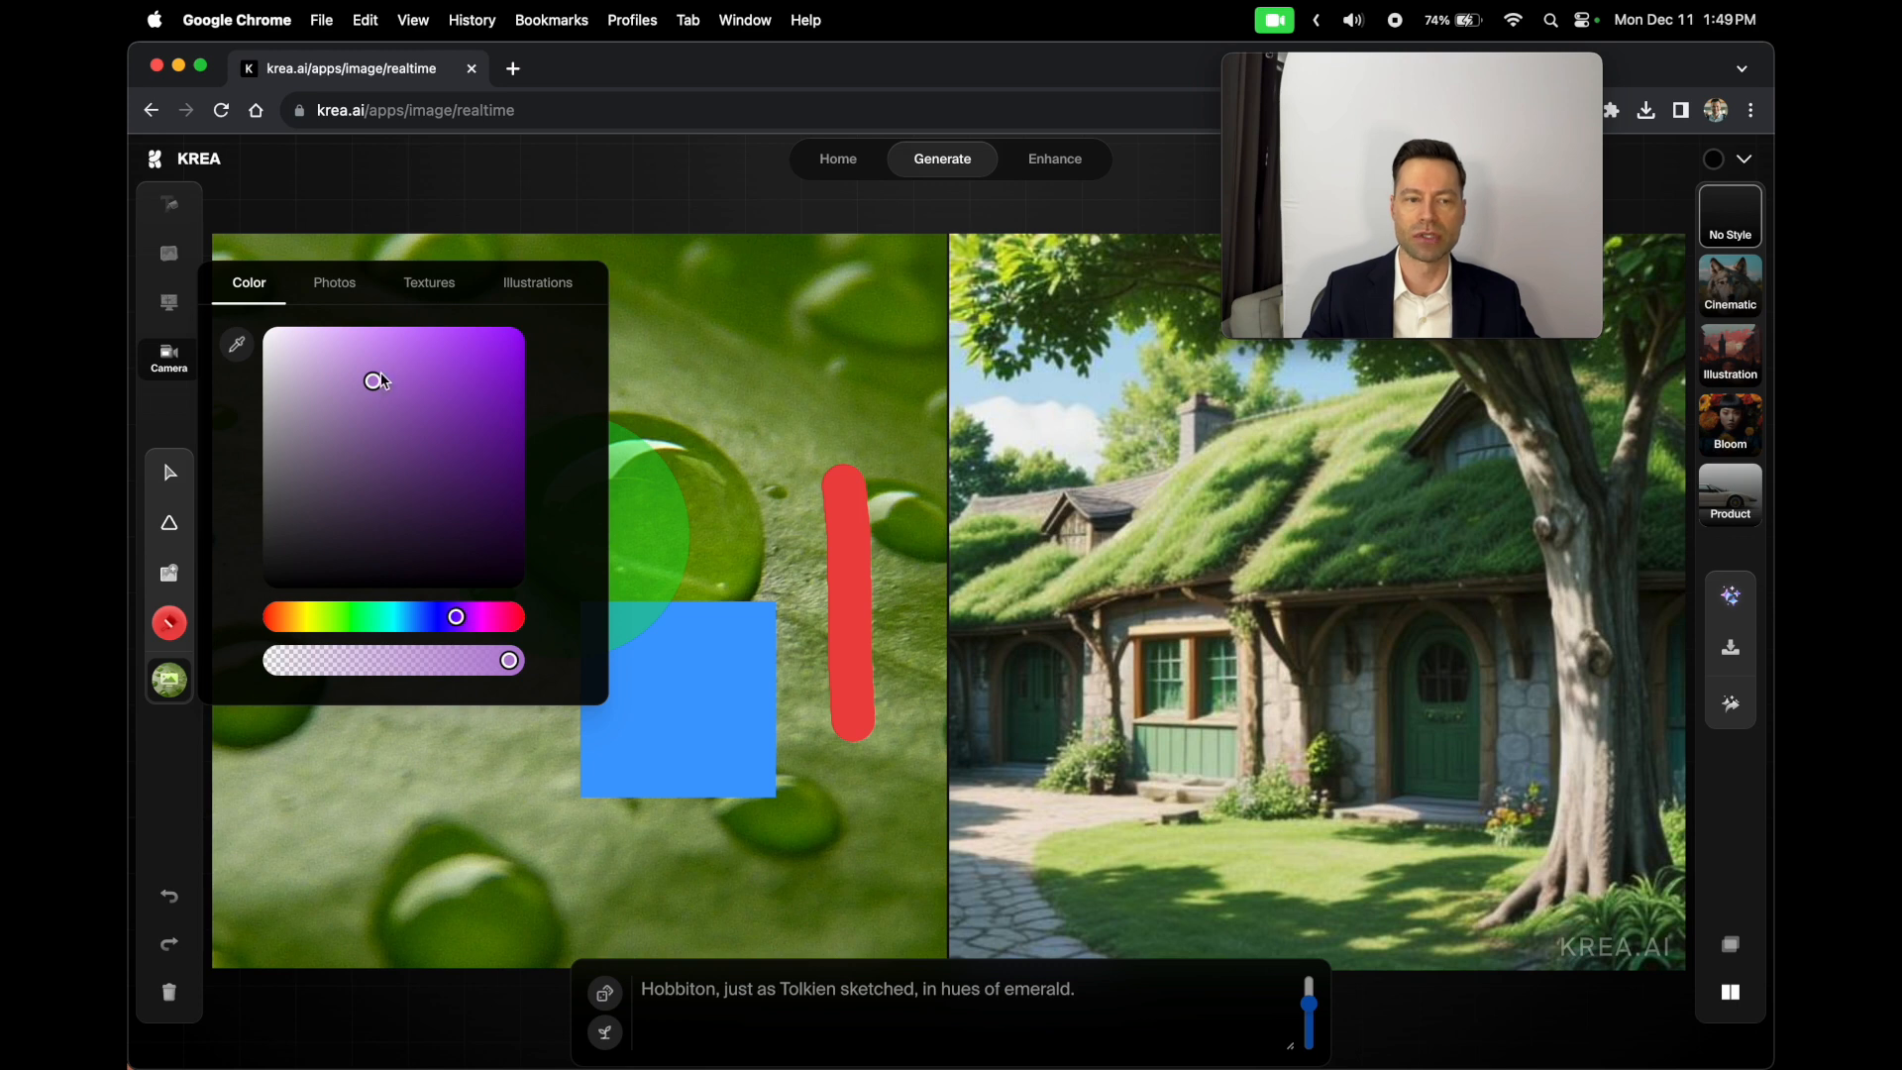
{"action": "left_click", "coordinate": [425, 616]}
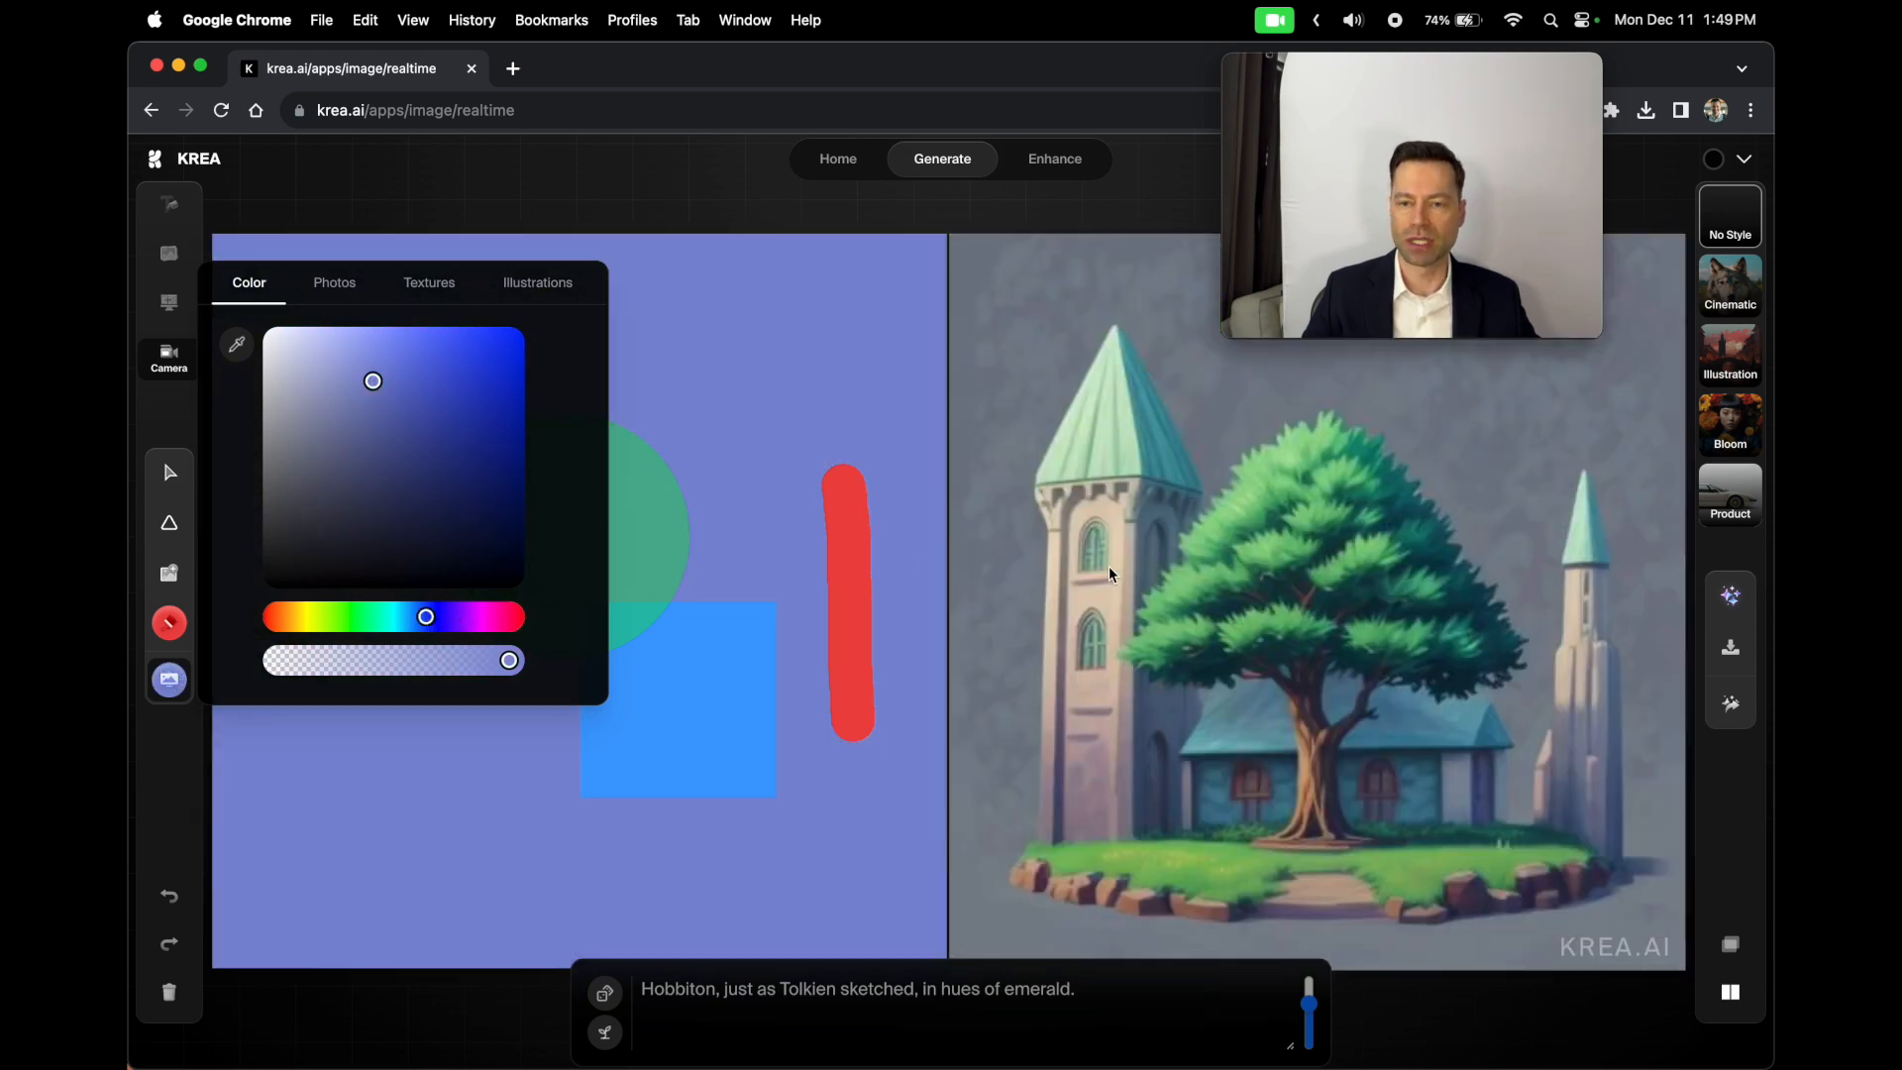
{"action": "left_click", "coordinate": [336, 286]}
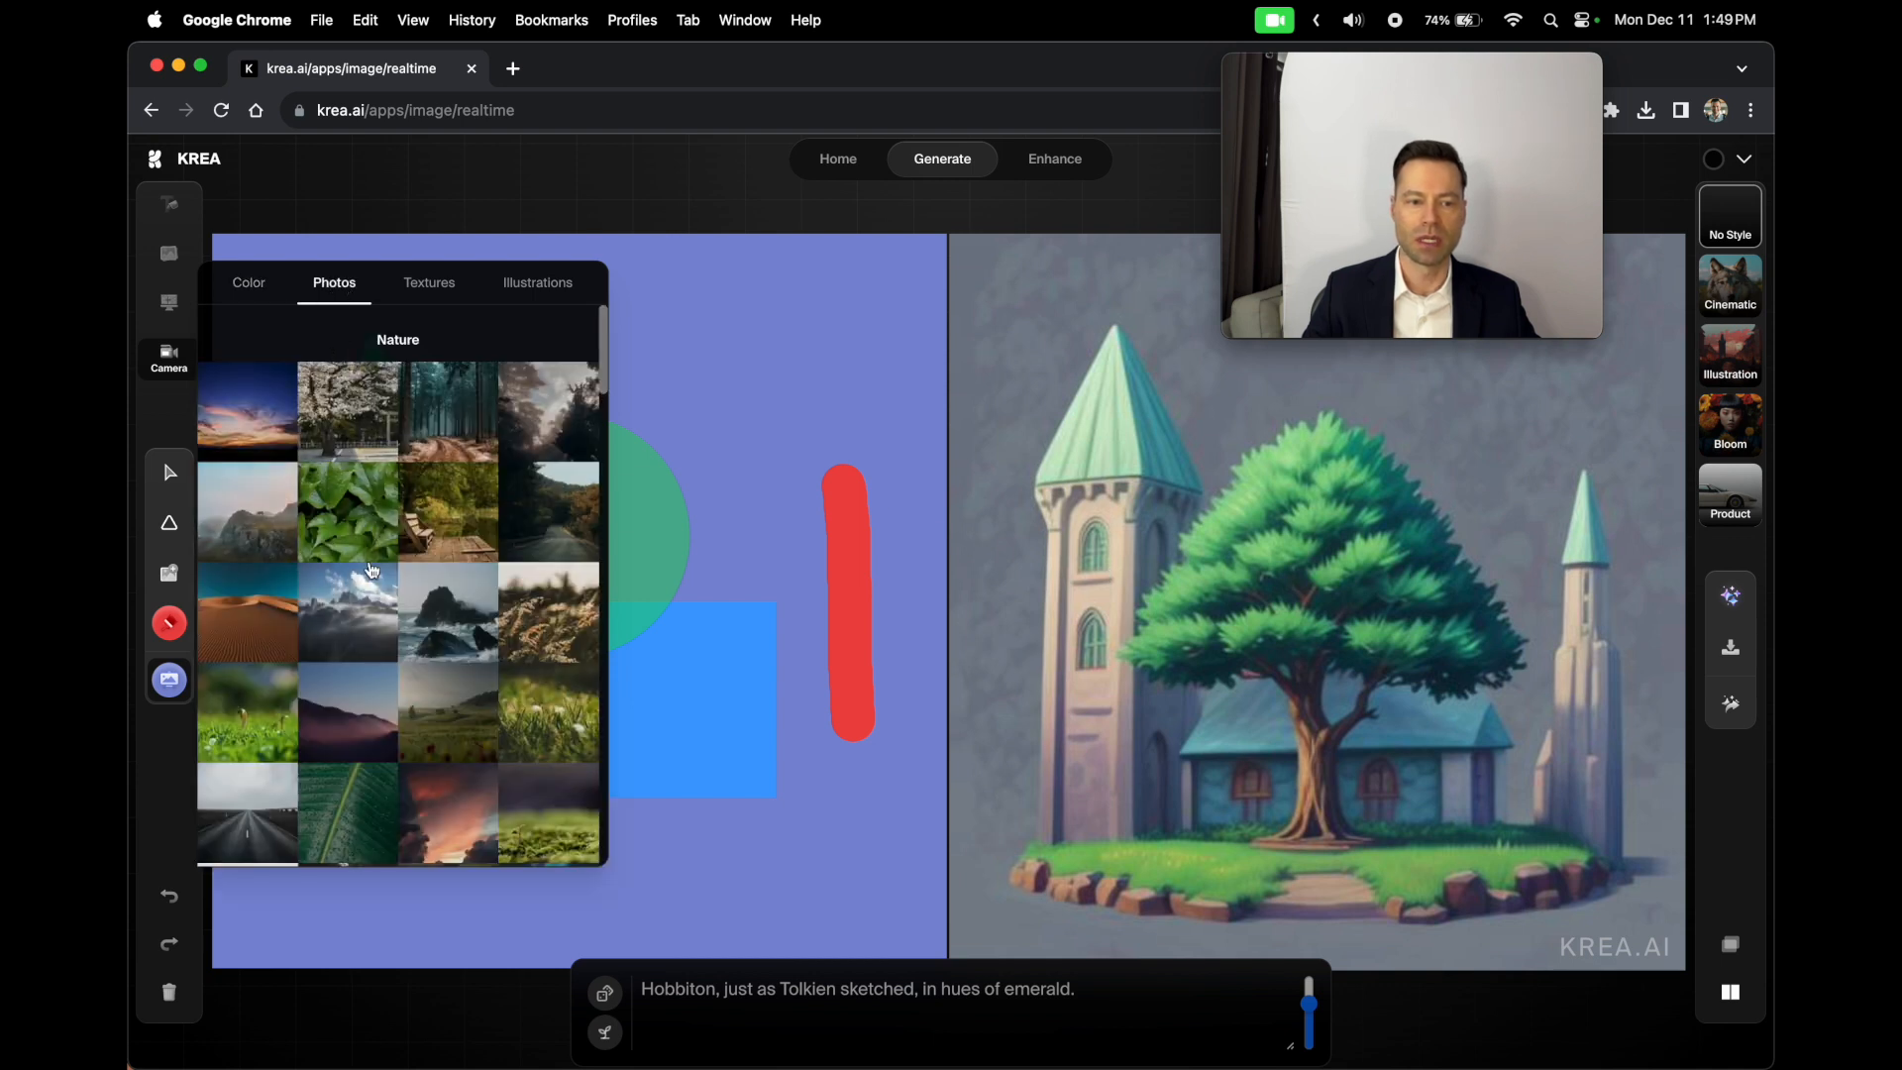
{"action": "left_click", "coordinate": [263, 595]}
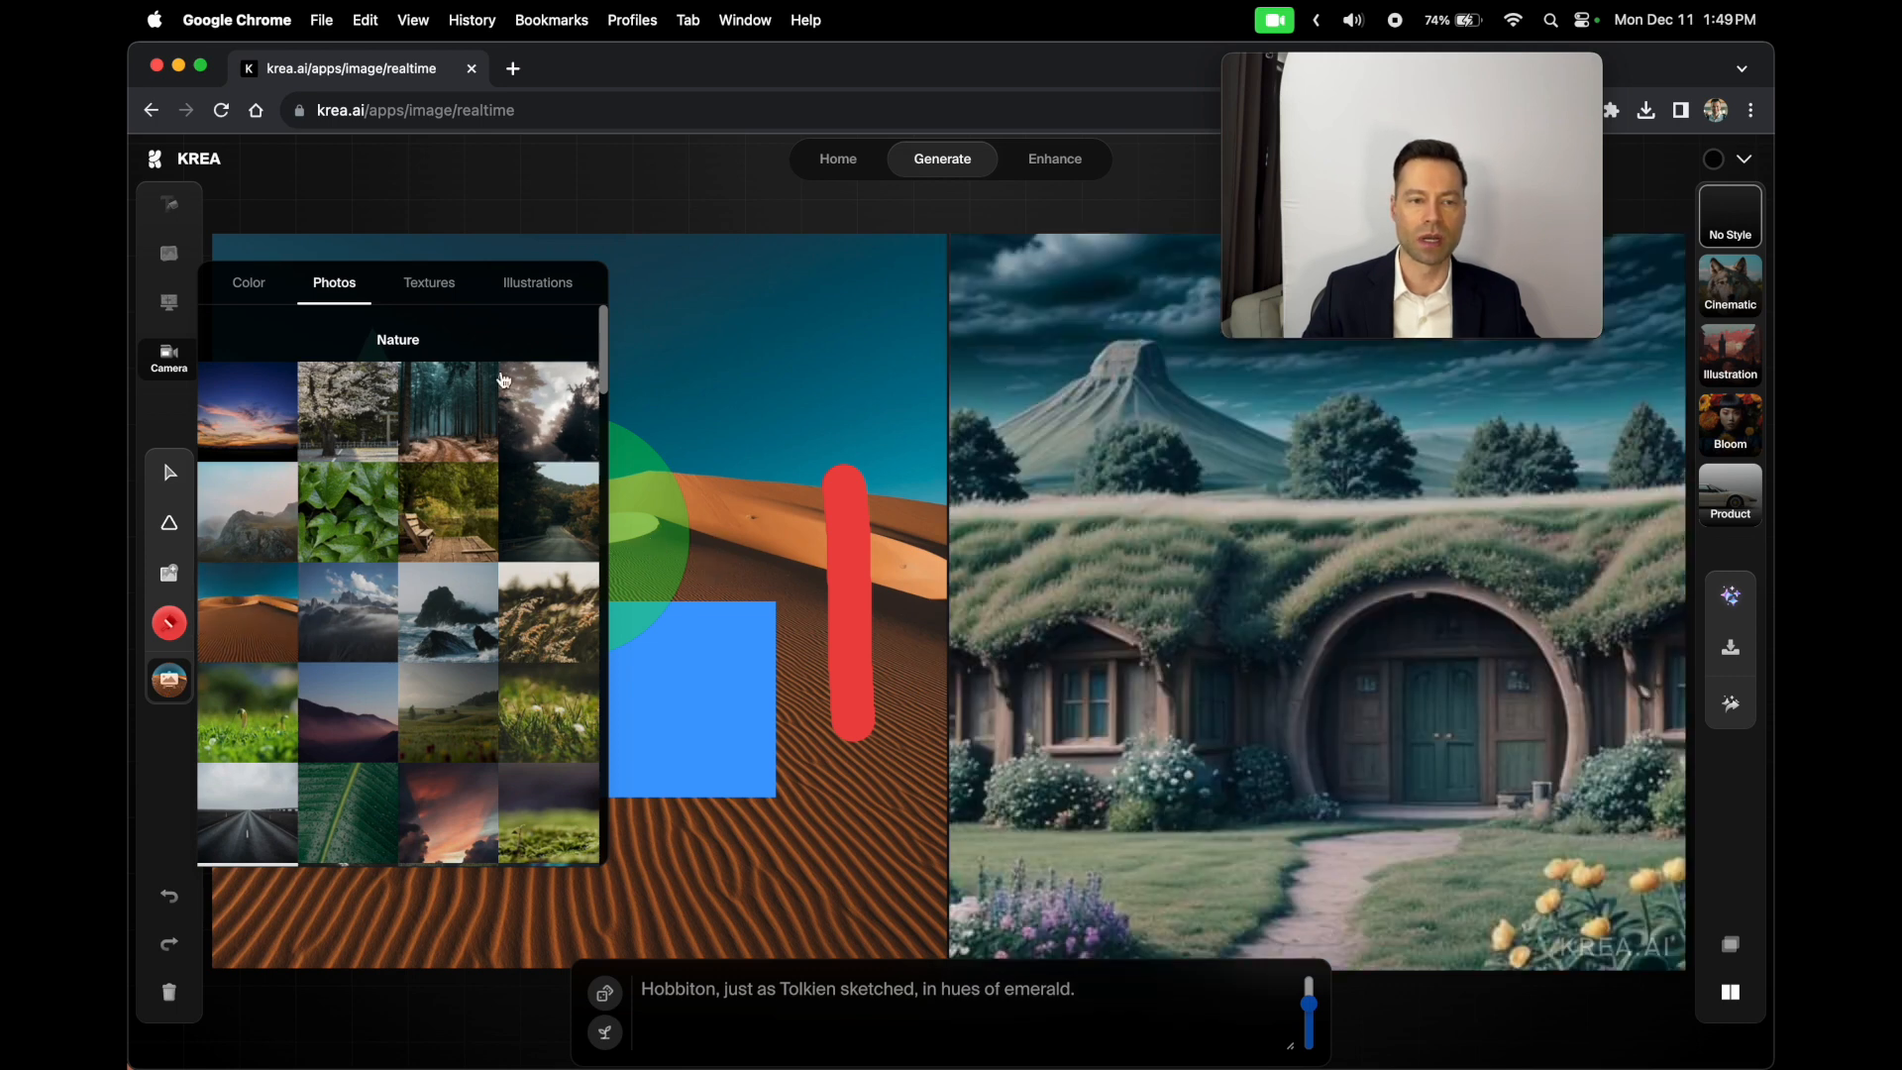
Step: Try the red-and-yellow abstract paint texture as the canvas background
{"action": "left_click", "coordinate": [431, 288]}
{"action": "left_click", "coordinate": [344, 426]}
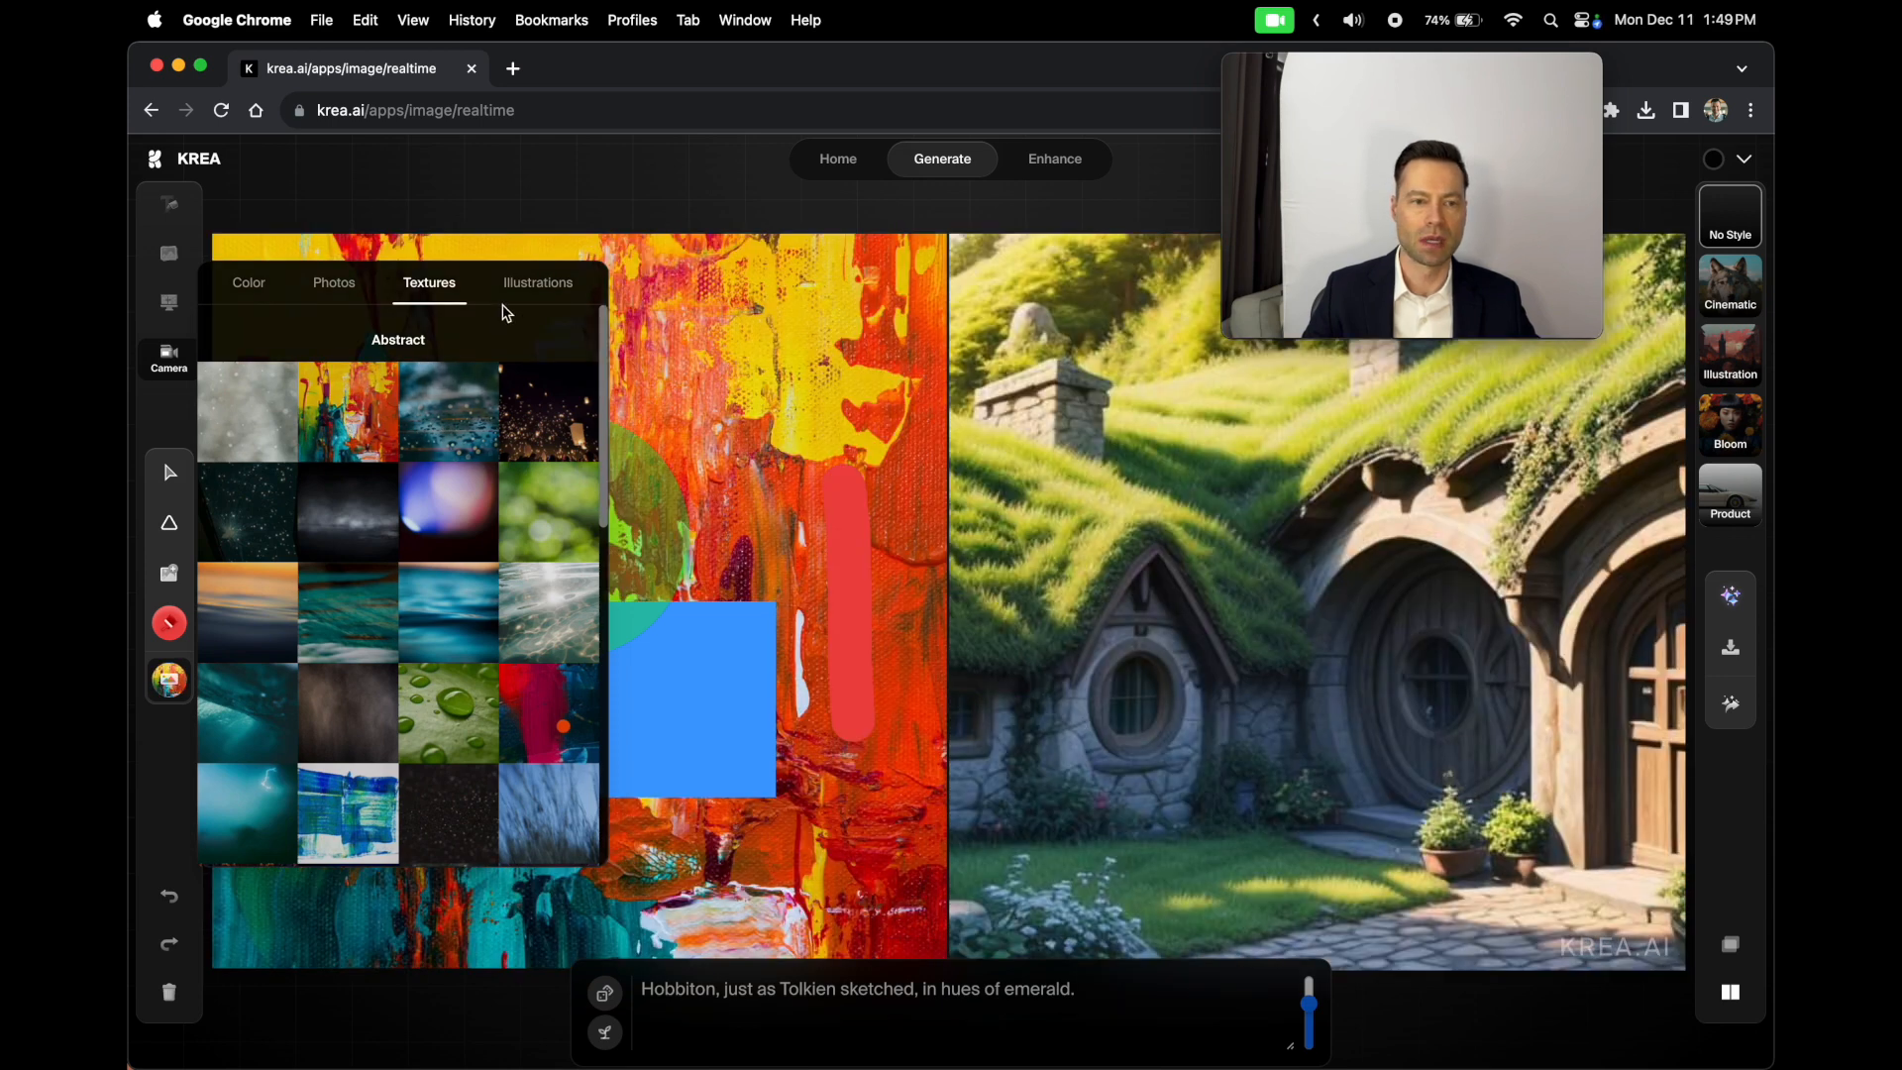
Step: Set the canvas background to the red and pink floral pattern from the illustrations, and close the background choices
{"action": "left_click", "coordinate": [523, 297]}
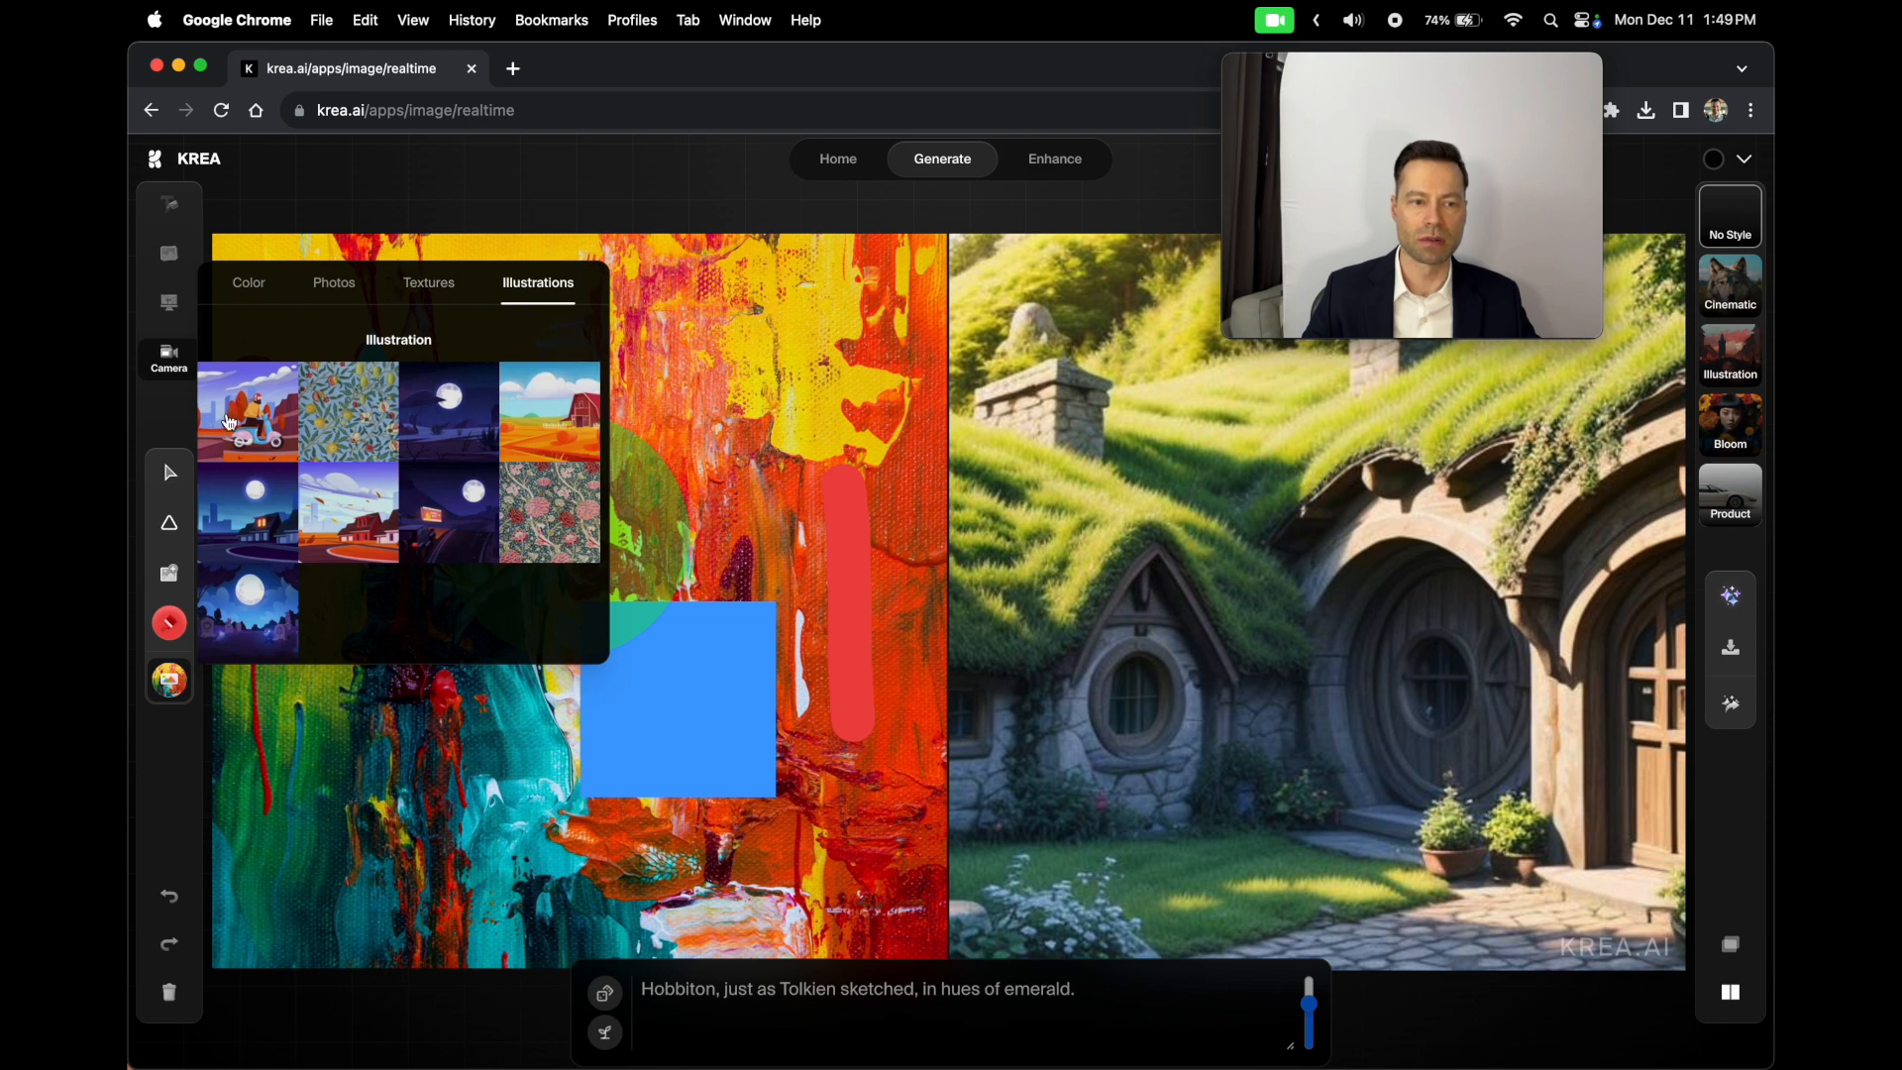
{"action": "left_click", "coordinate": [570, 522]}
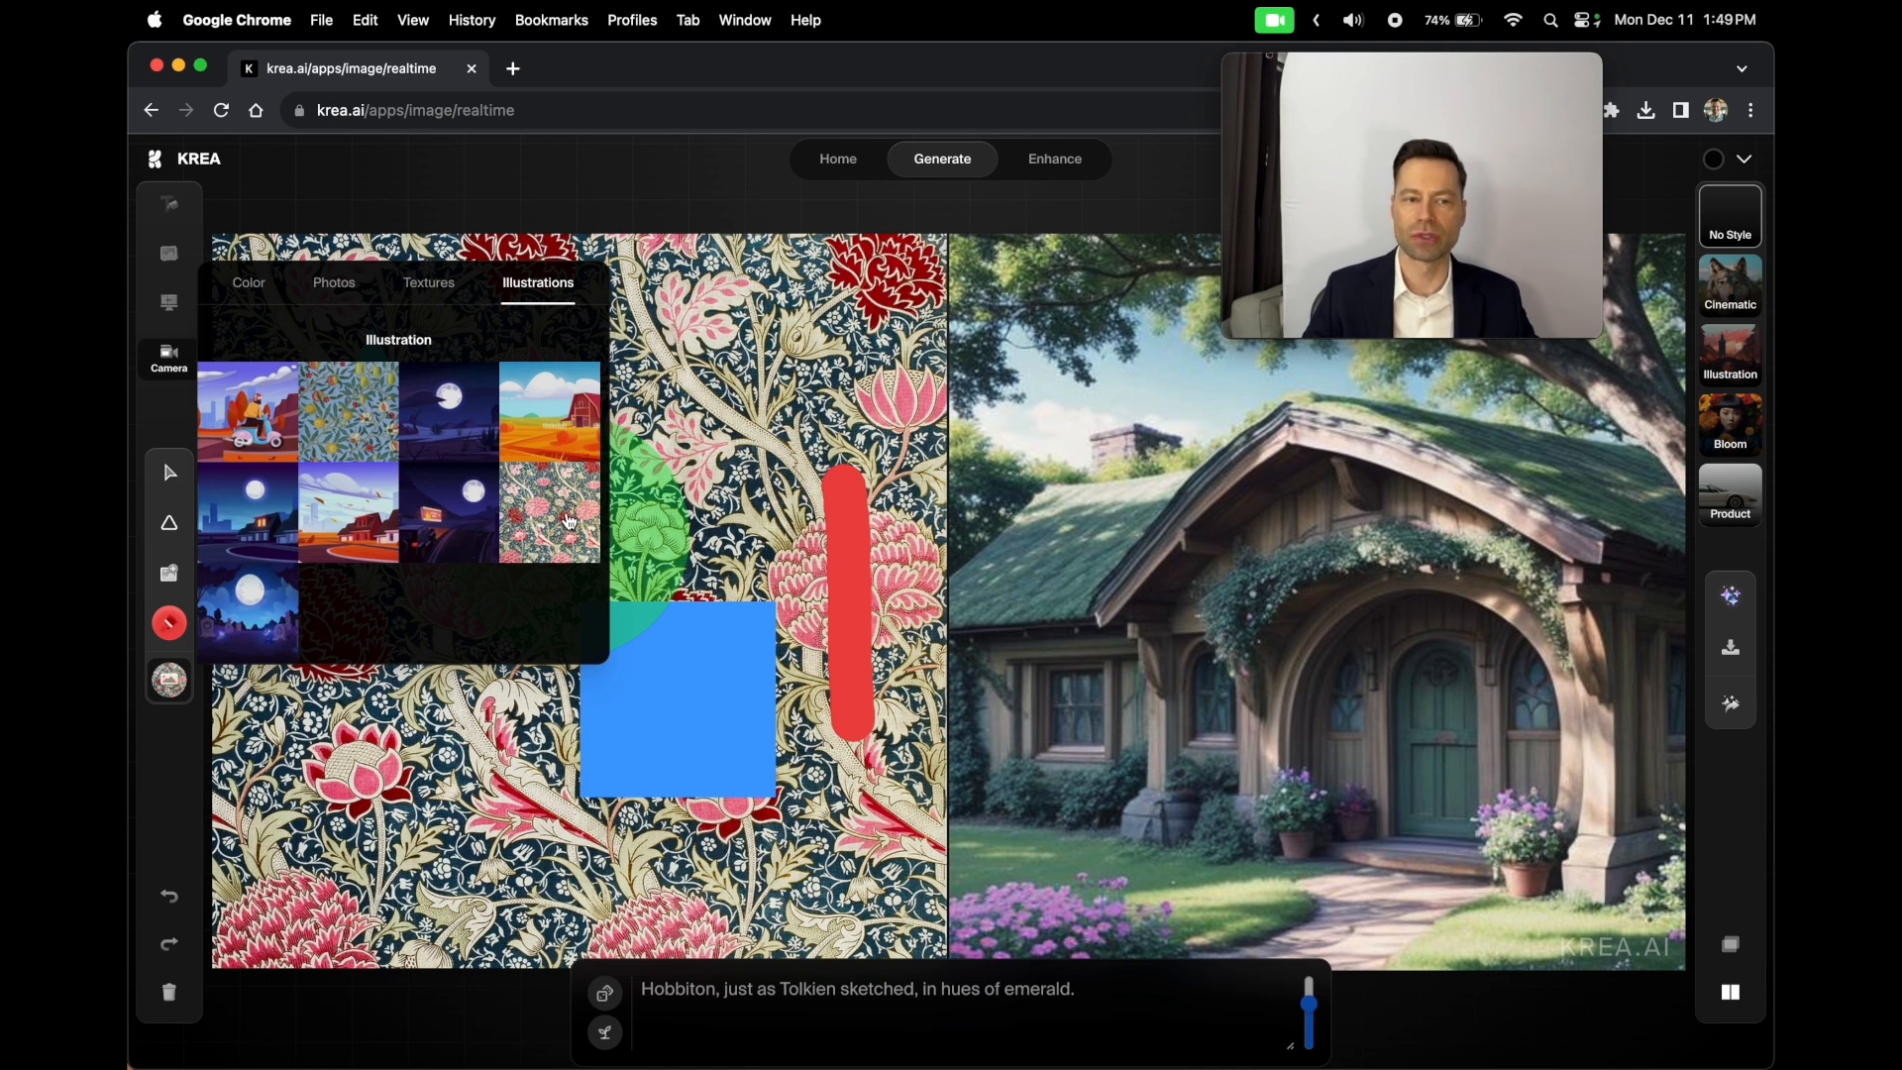
{"action": "left_click", "coordinate": [315, 725]}
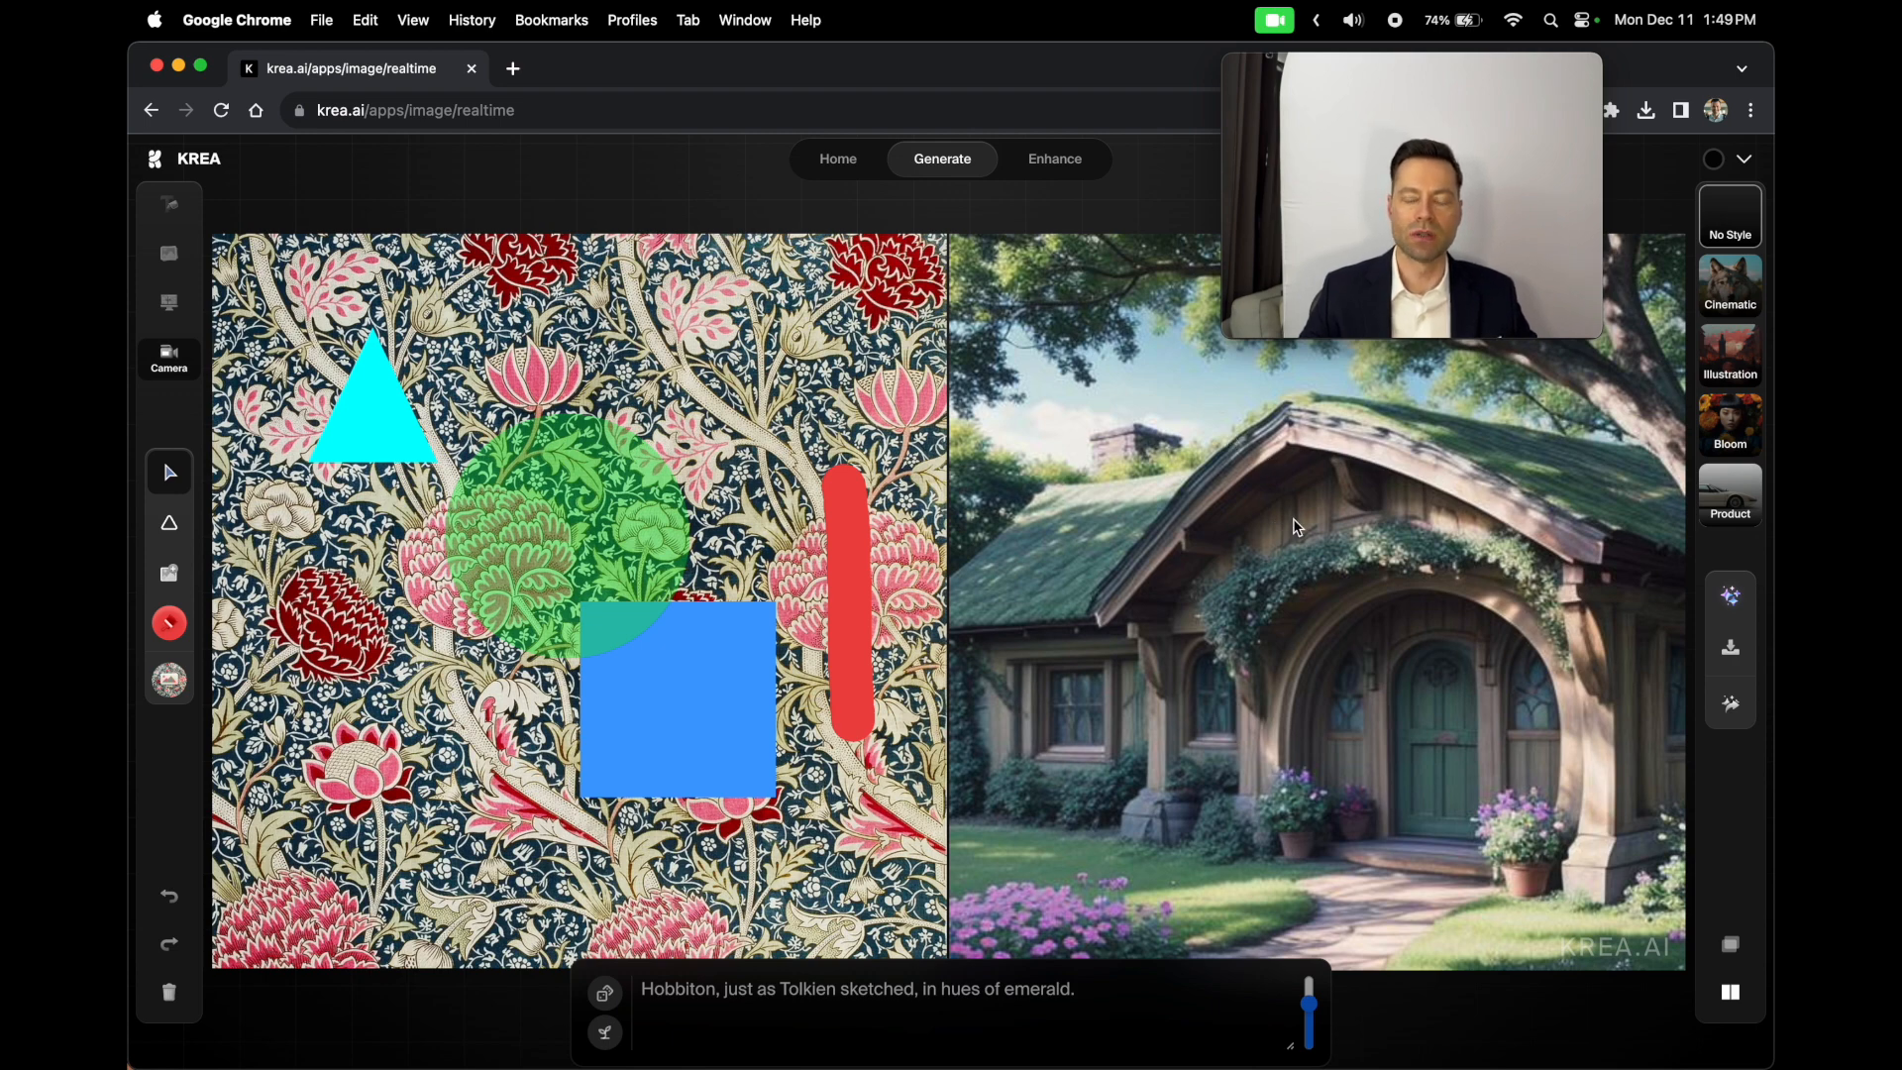
Step: Place the generated cottage image onto the canvas and draw a wide rectangle over its upper-left area
{"action": "left_click_drag", "start_coordinate": [1359, 522], "coordinate": [644, 528]}
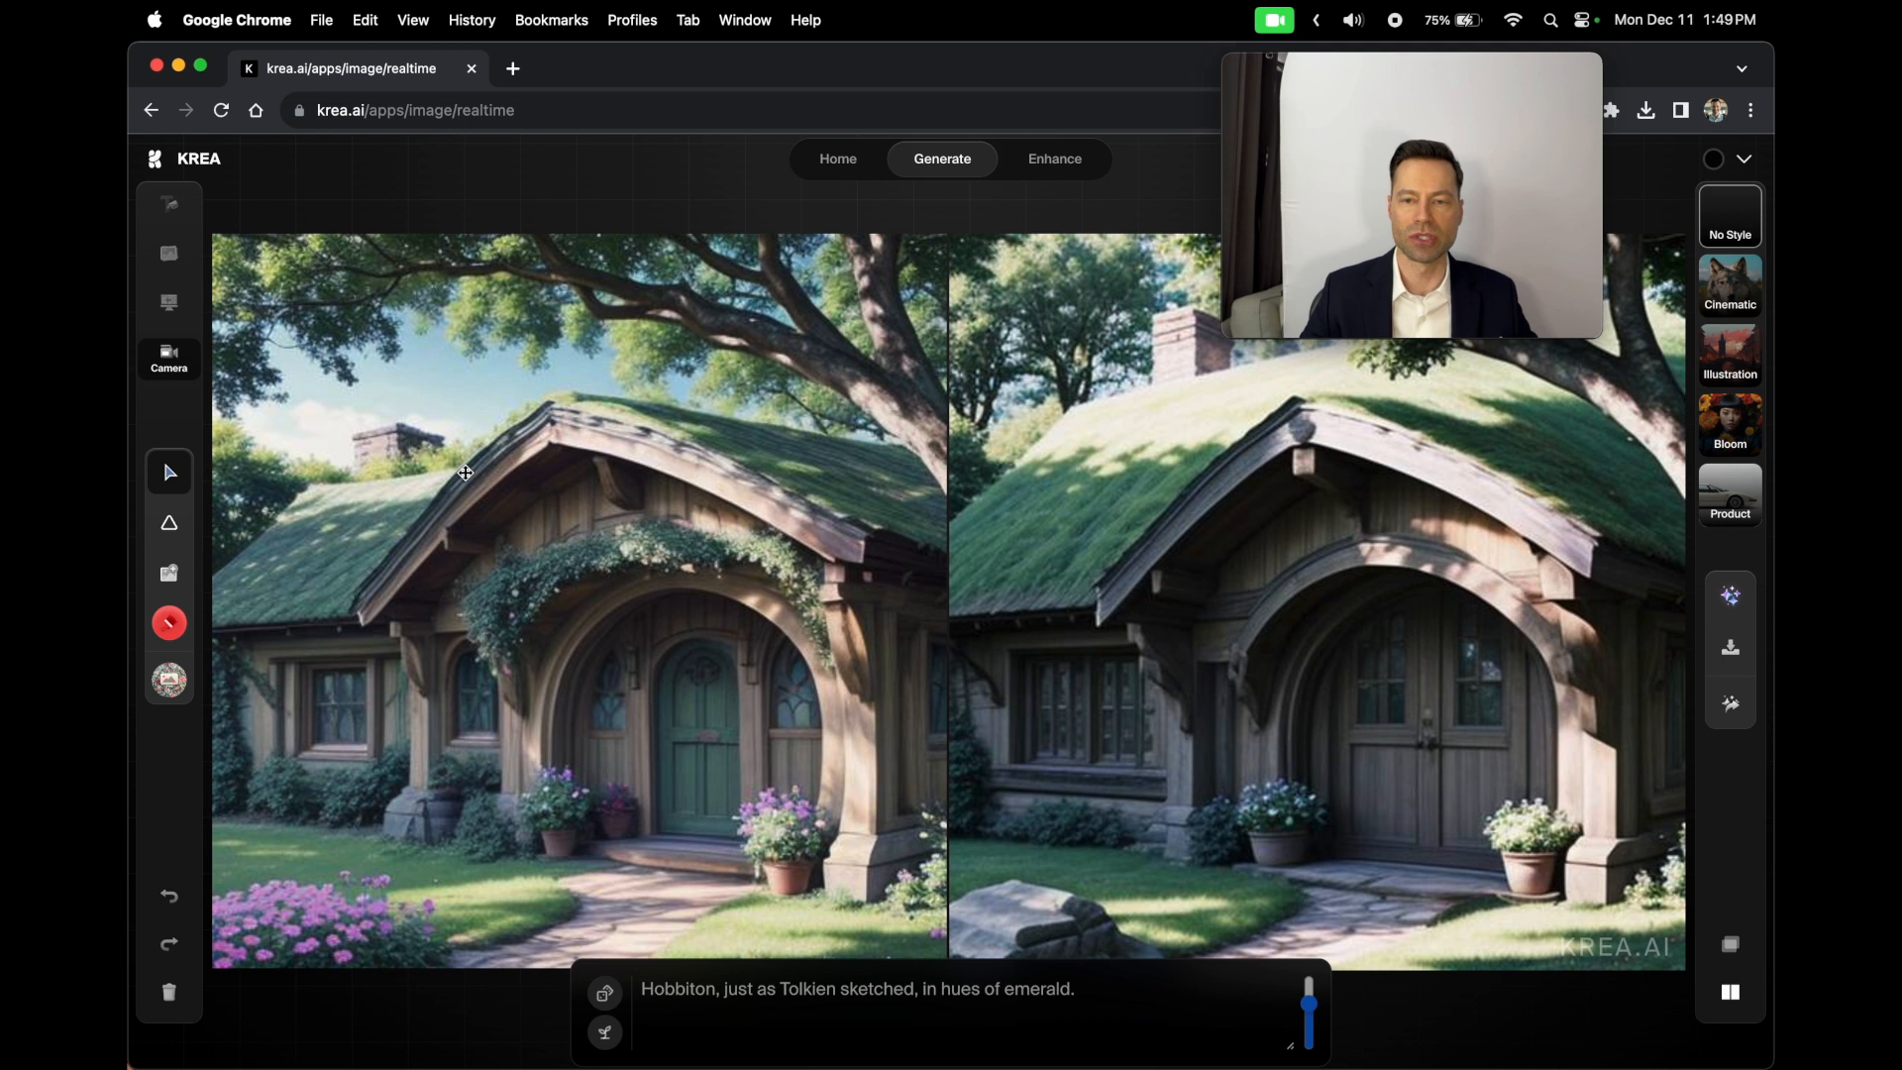
{"action": "left_click", "coordinate": [175, 533]}
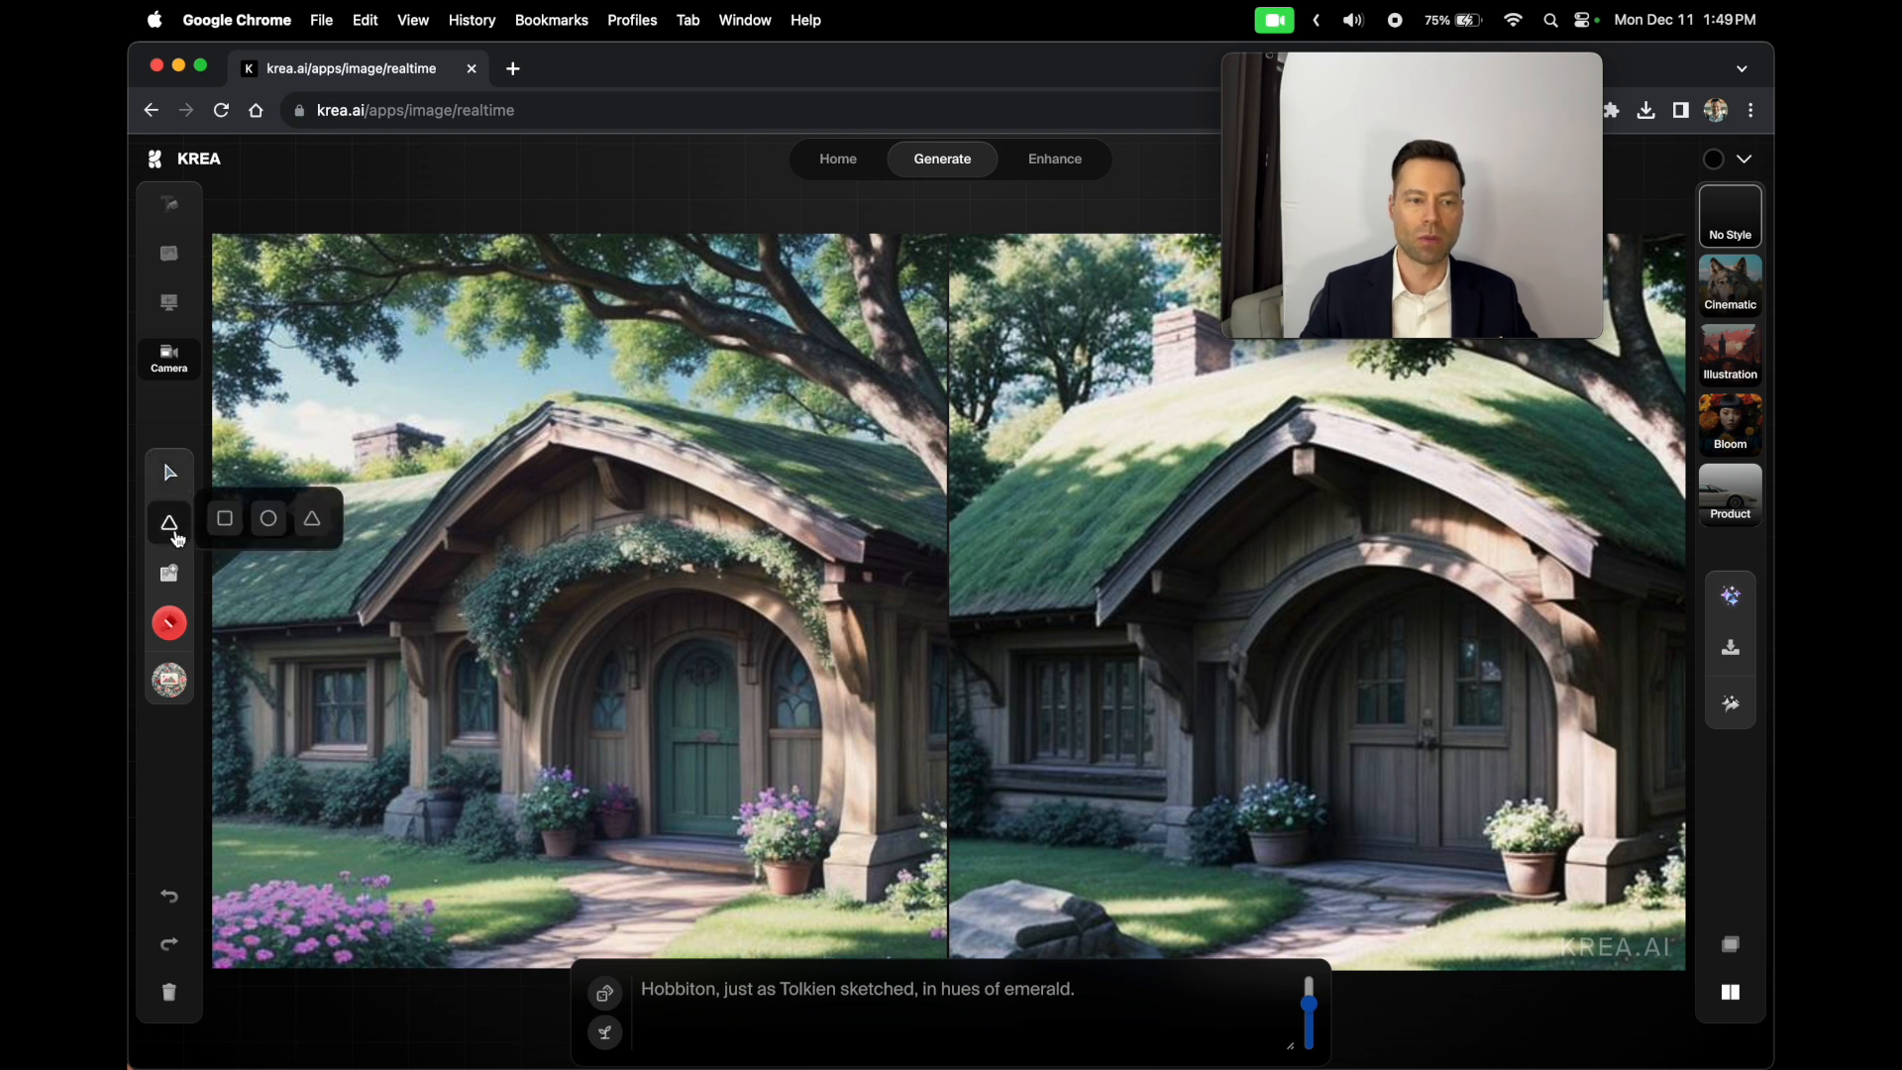
{"action": "left_click", "coordinate": [225, 518]}
{"action": "left_click_drag", "start_coordinate": [281, 297], "coordinate": [553, 465]}
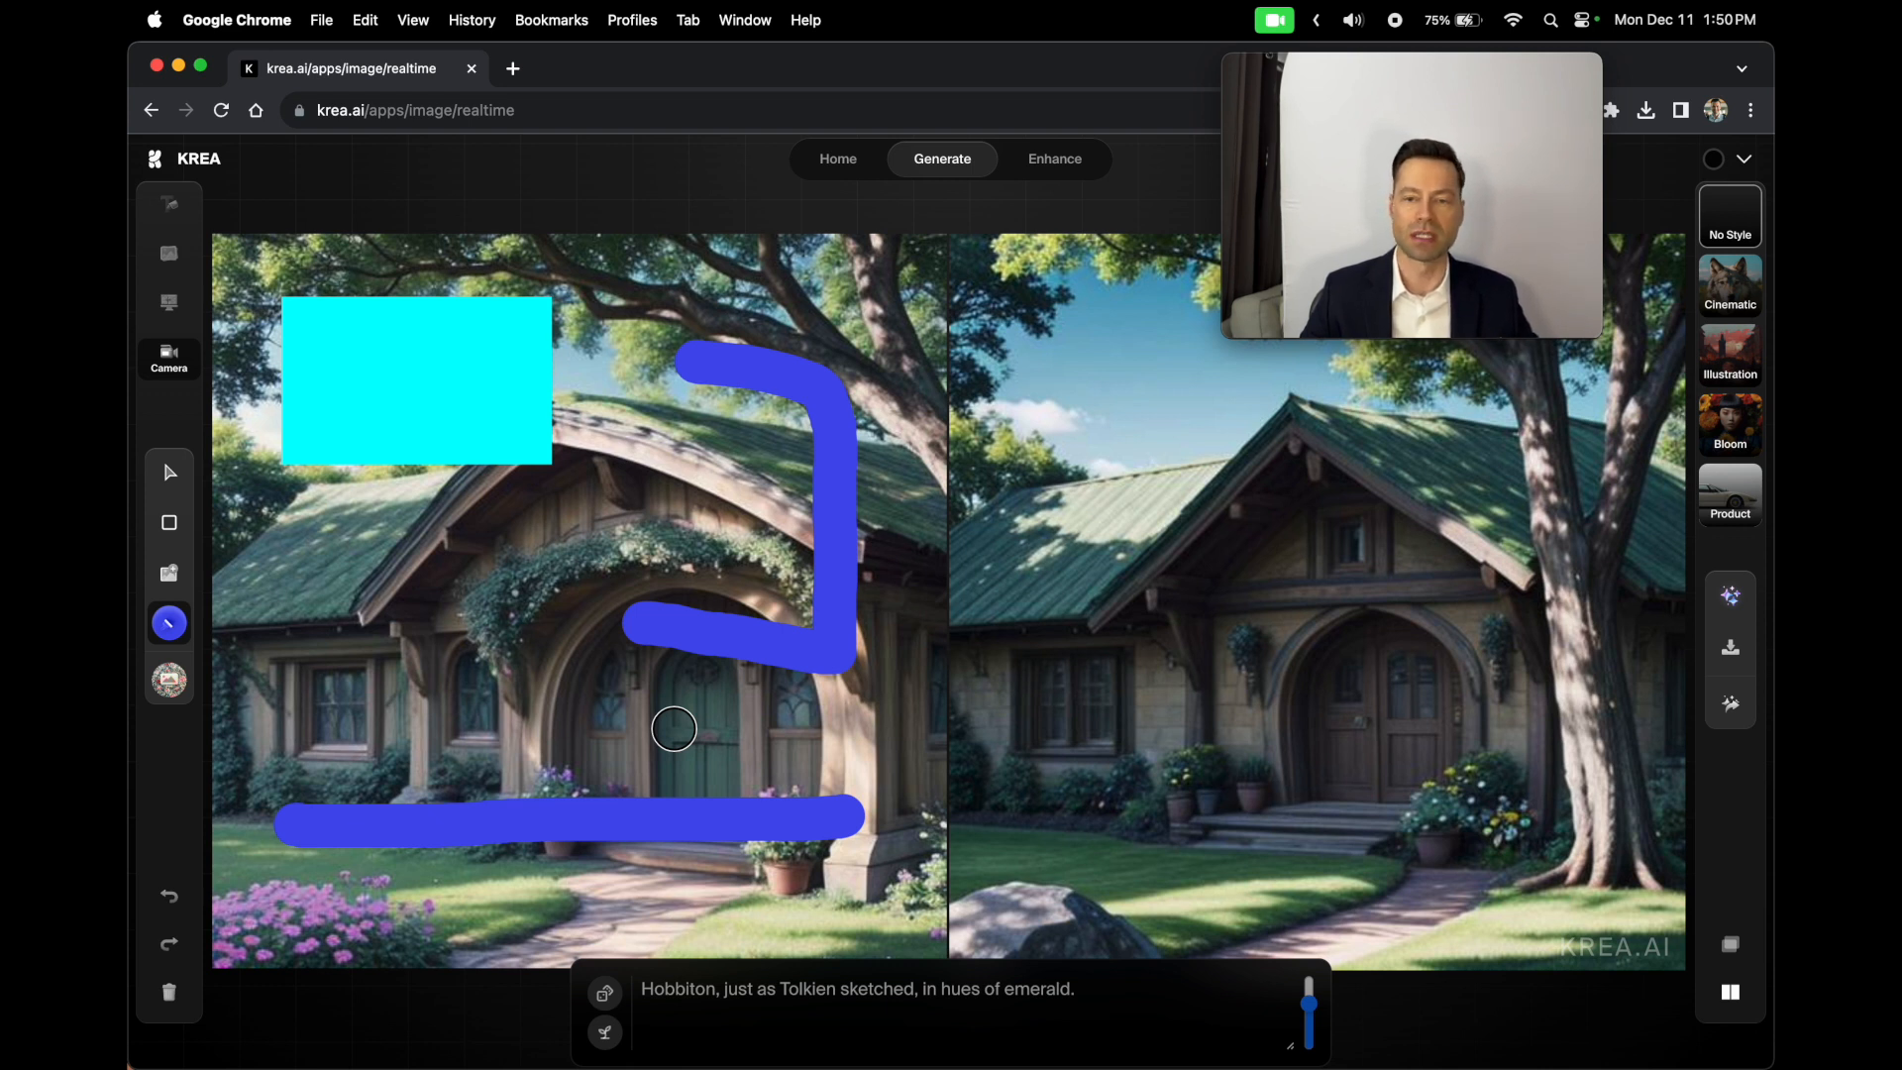
Step: Switch to the image enhancer and load the sample still life of lemons and water glasses
{"action": "left_click", "coordinate": [1054, 158]}
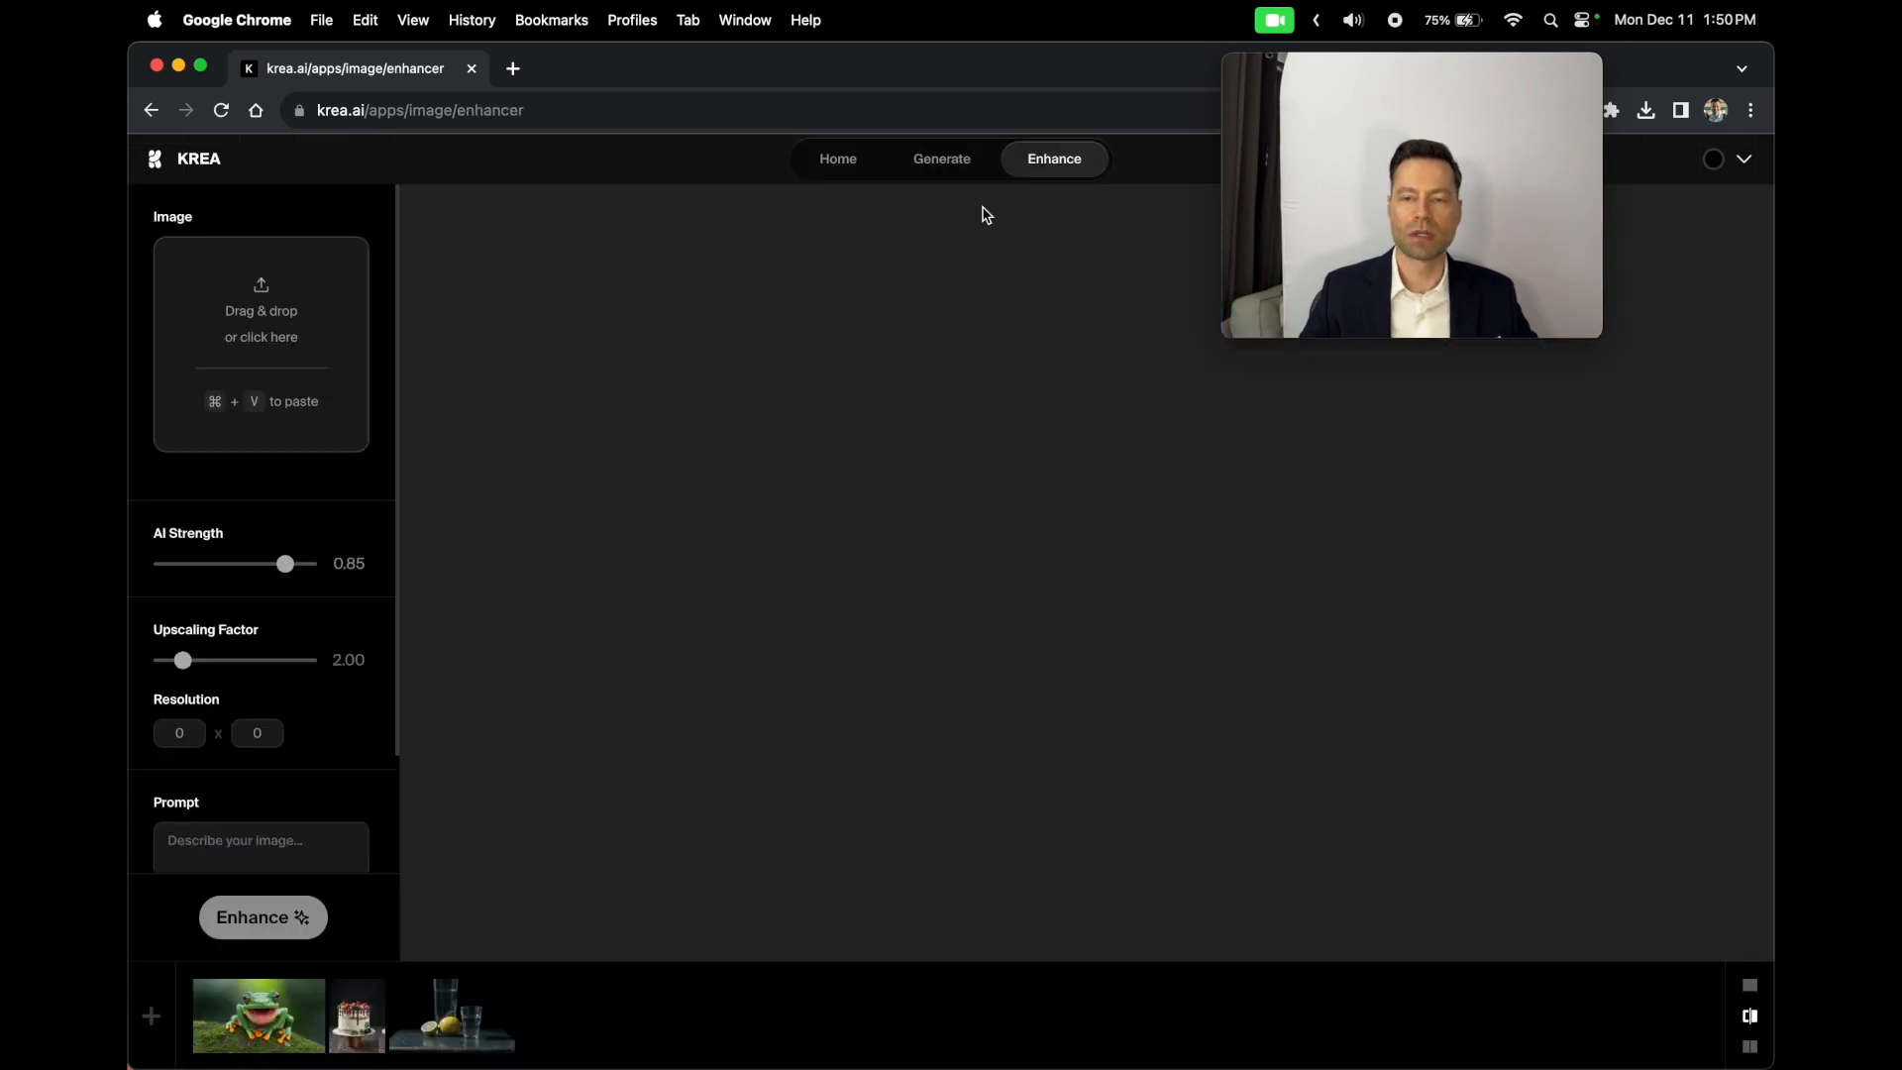
{"action": "left_click_drag", "start_coordinate": [1482, 68], "coordinate": [1607, 67]}
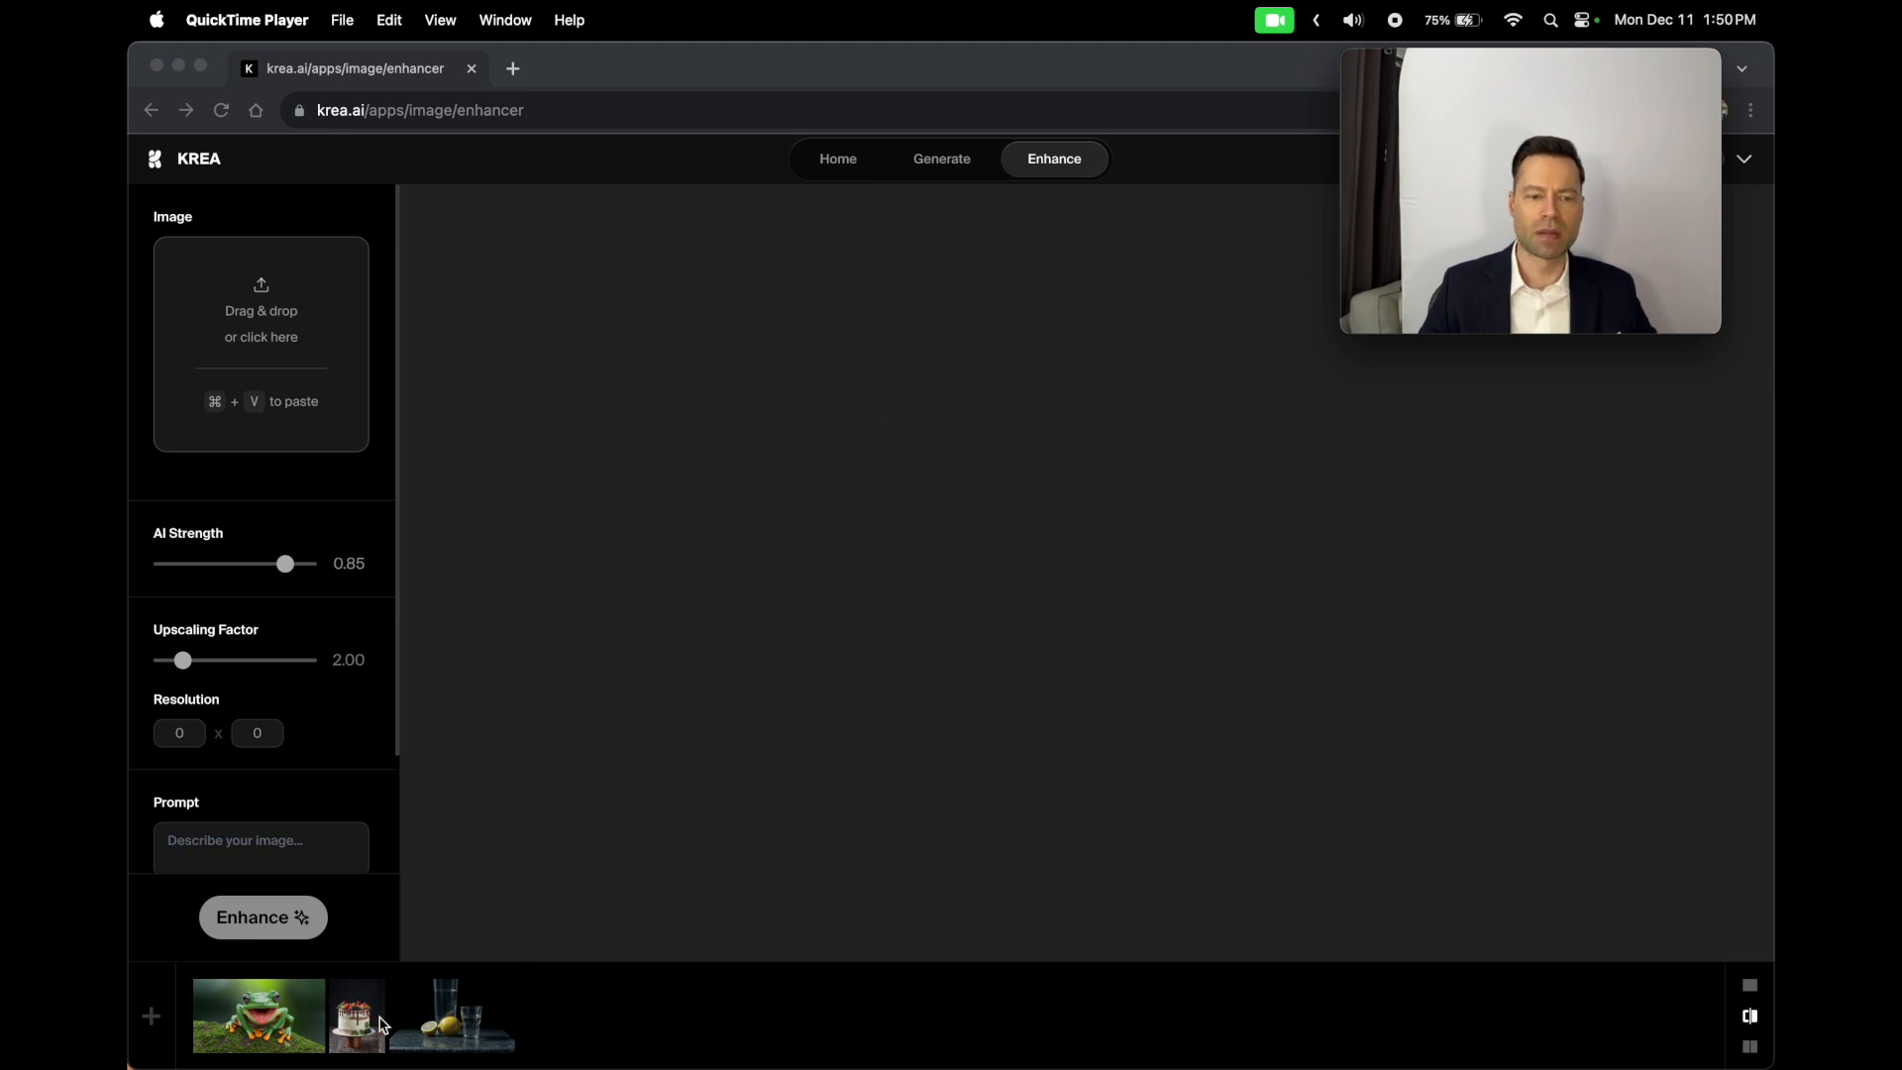
{"action": "left_click", "coordinate": [450, 1020]}
{"action": "left_click", "coordinate": [450, 1021]}
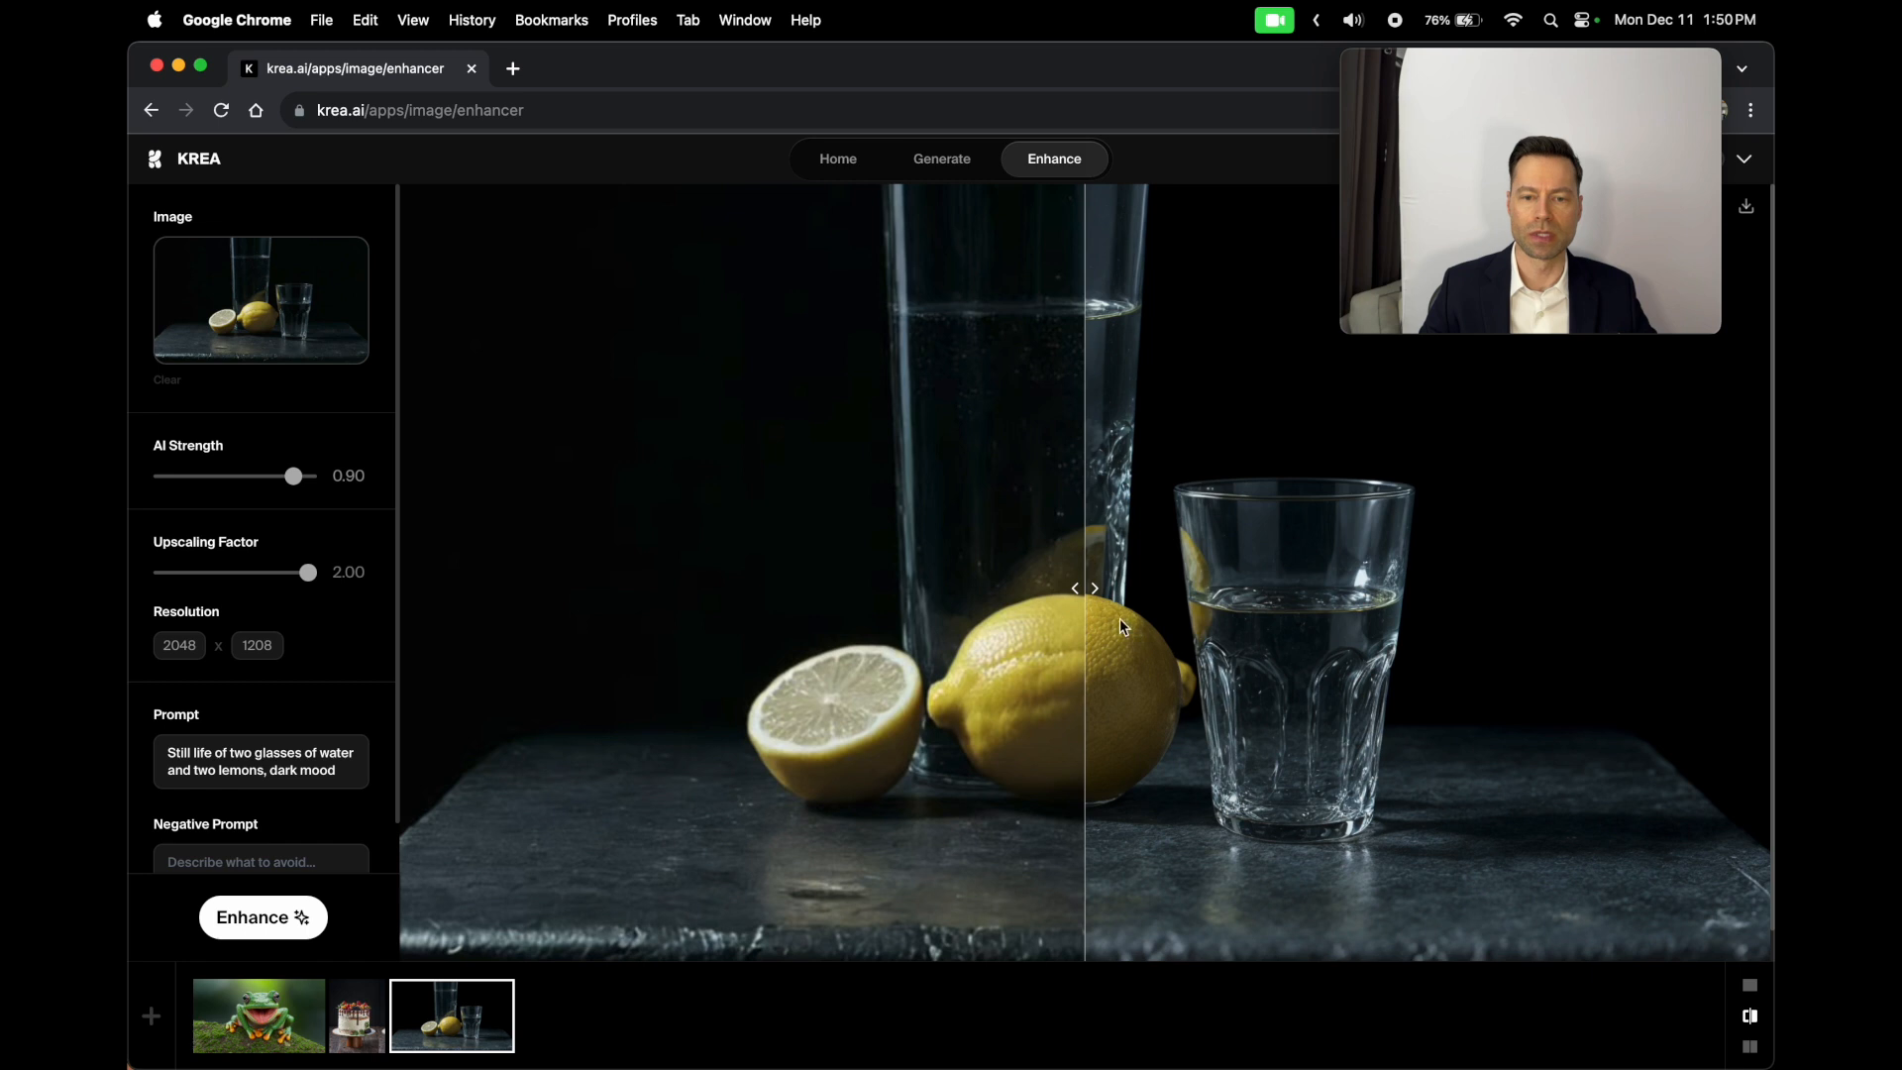
Step: Compare the original and enhanced versions of the lemon still life by sweeping the comparison divider across the image
{"action": "left_click_drag", "start_coordinate": [1092, 597], "coordinate": [1703, 610]}
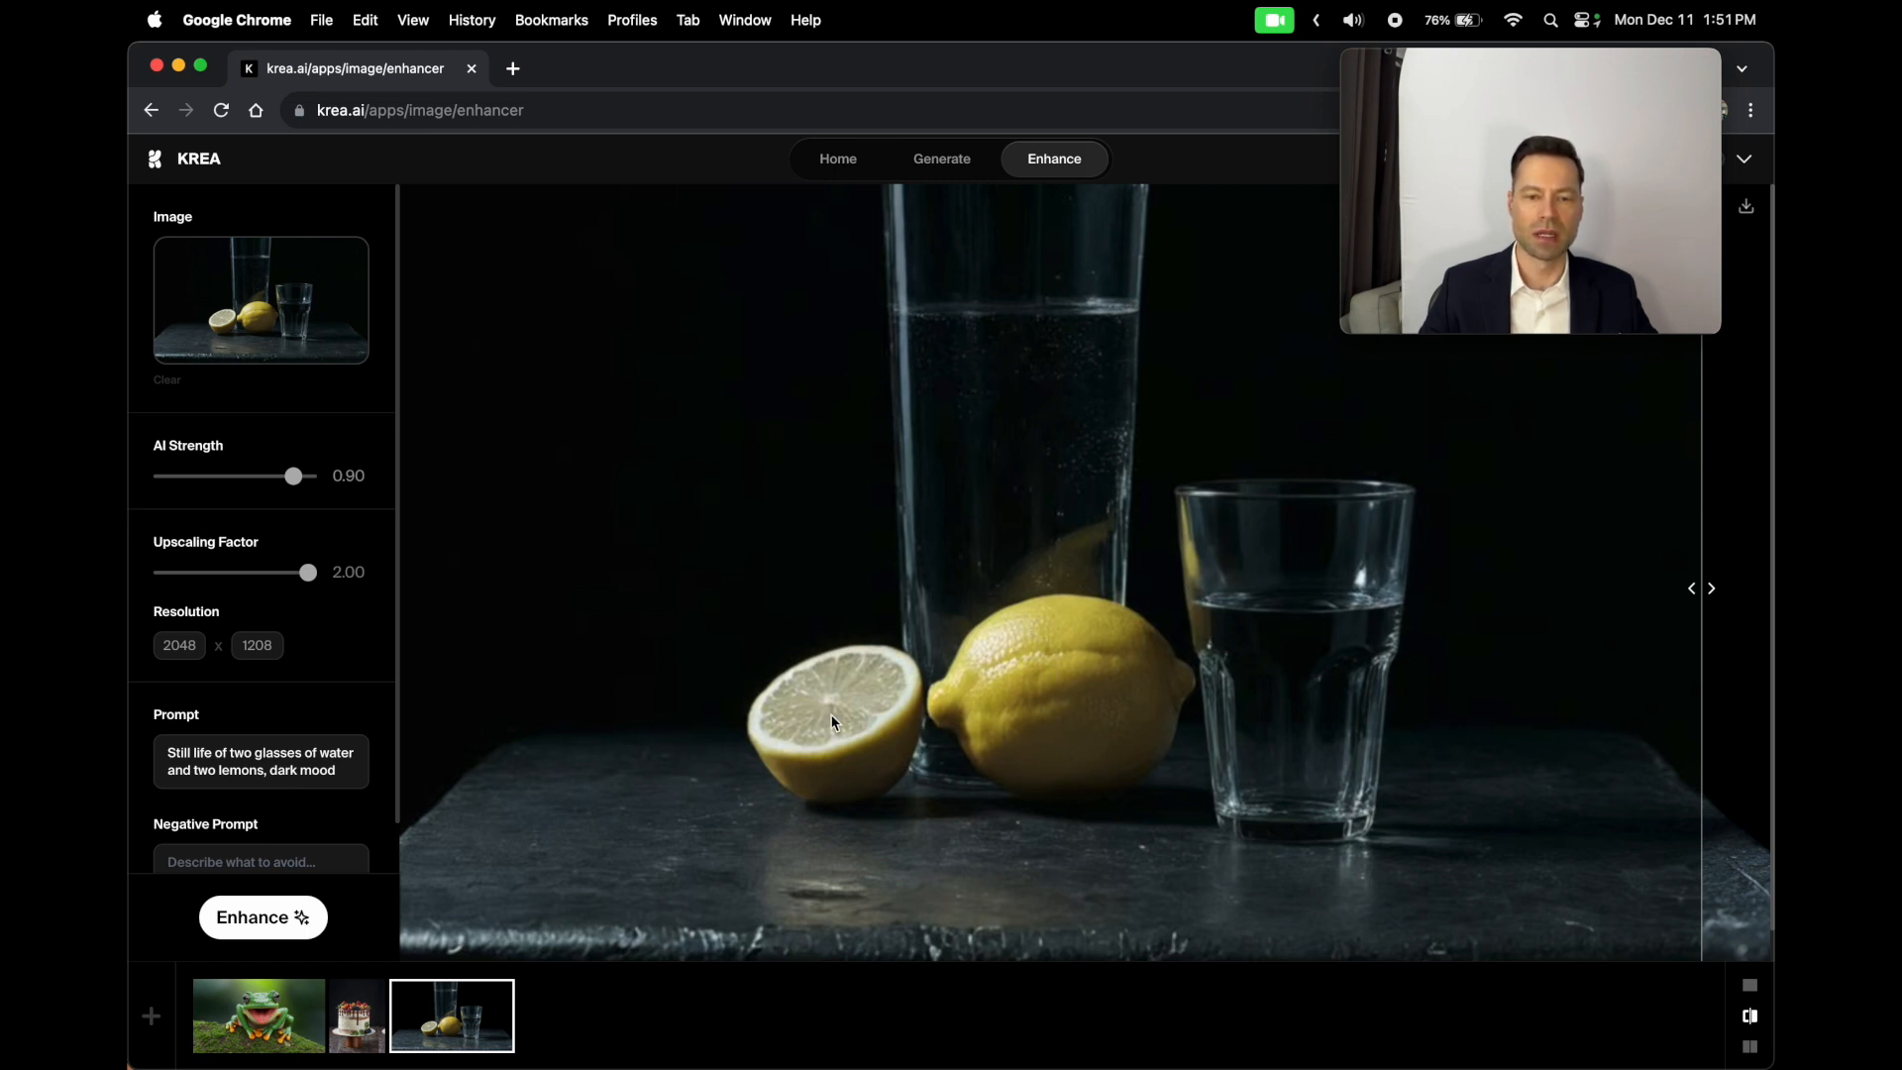
{"action": "left_click_drag", "start_coordinate": [1694, 590], "coordinate": [973, 612]}
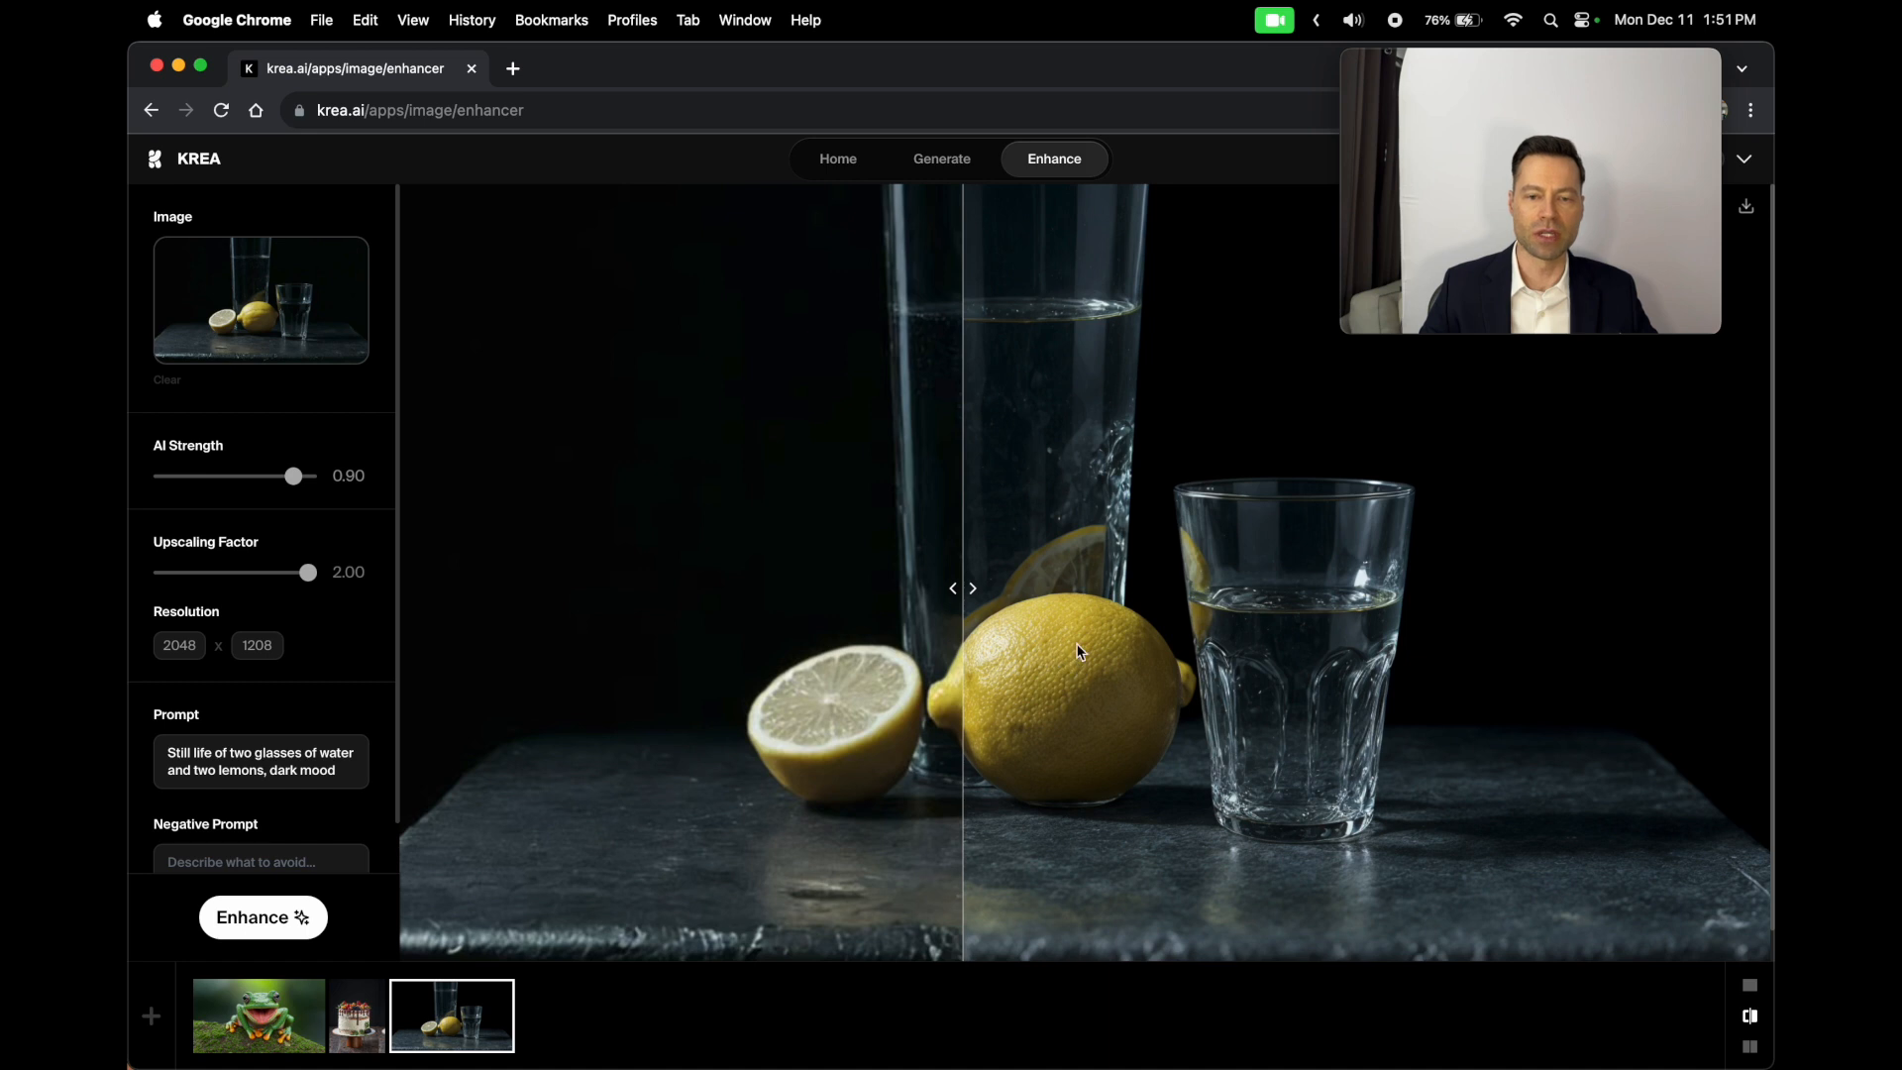
{"action": "left_click_drag", "start_coordinate": [955, 591], "coordinate": [934, 592]}
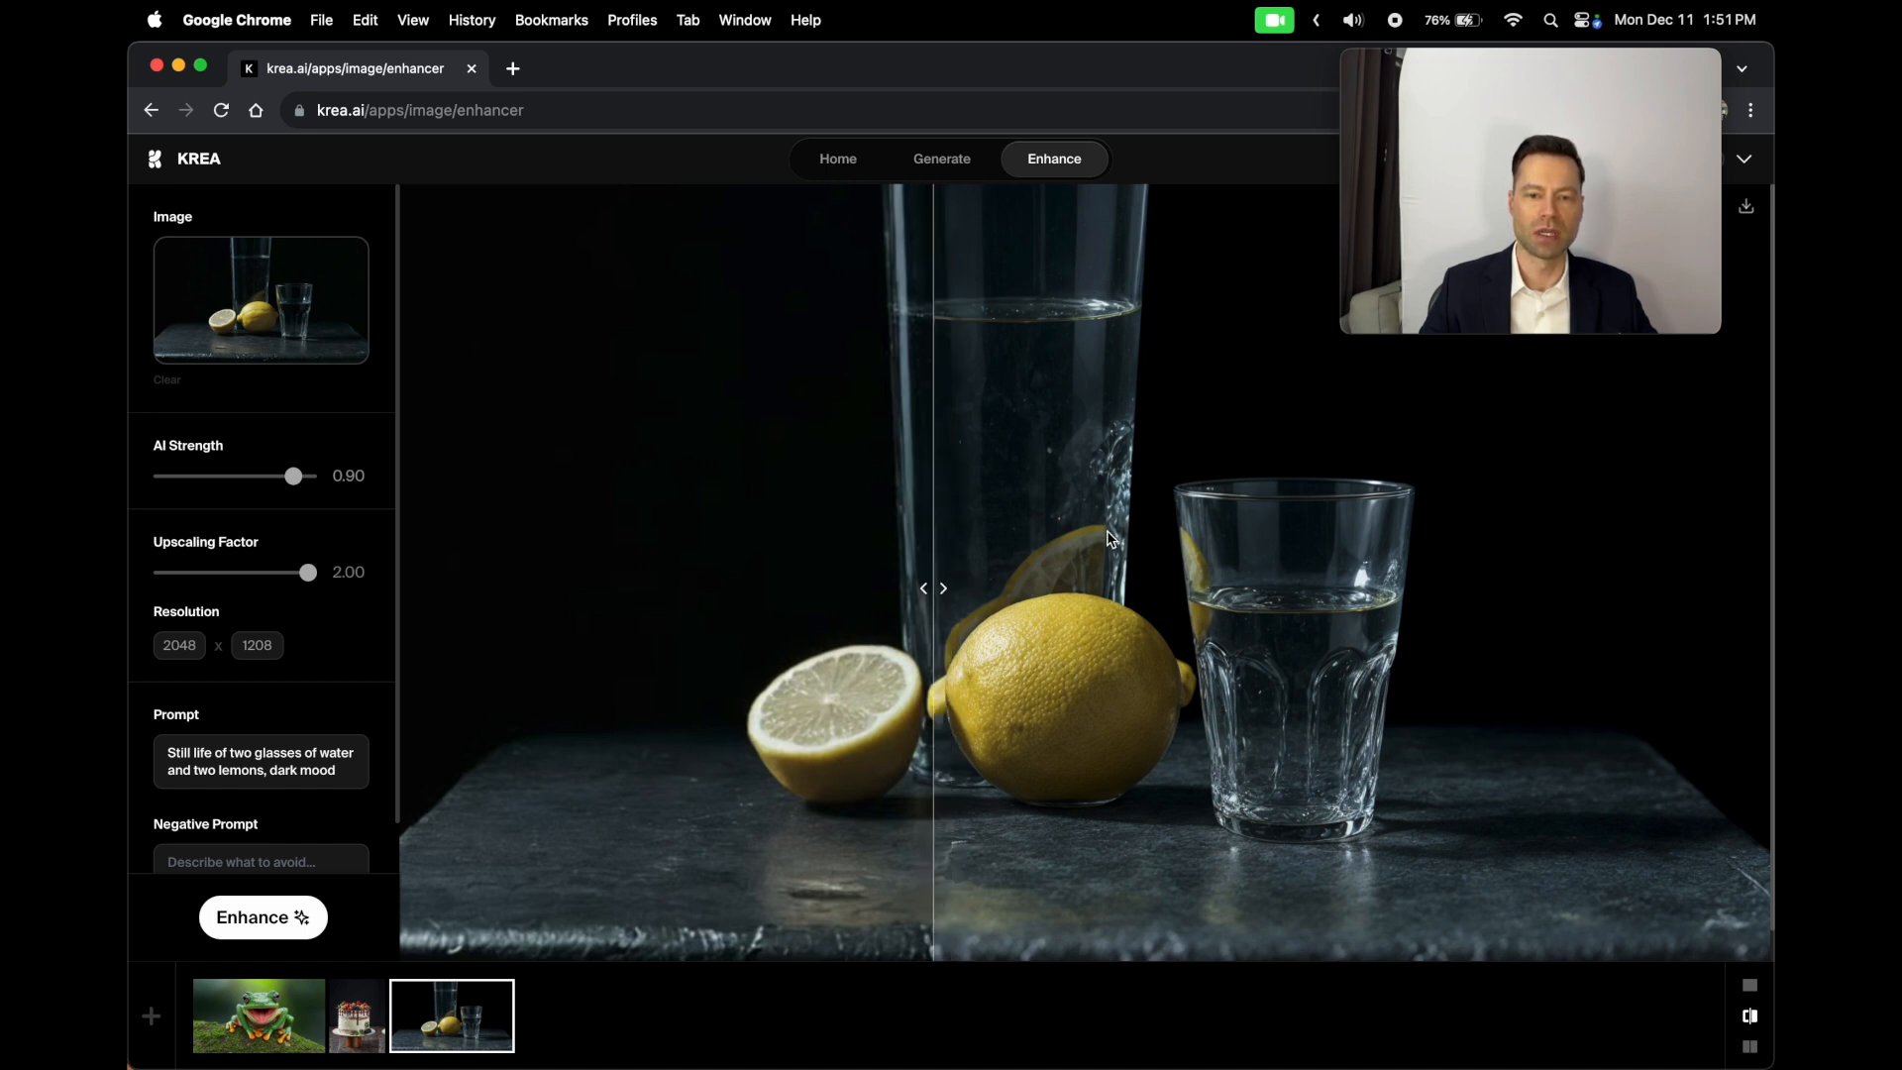
{"action": "left_click_drag", "start_coordinate": [915, 594], "coordinate": [652, 620]}
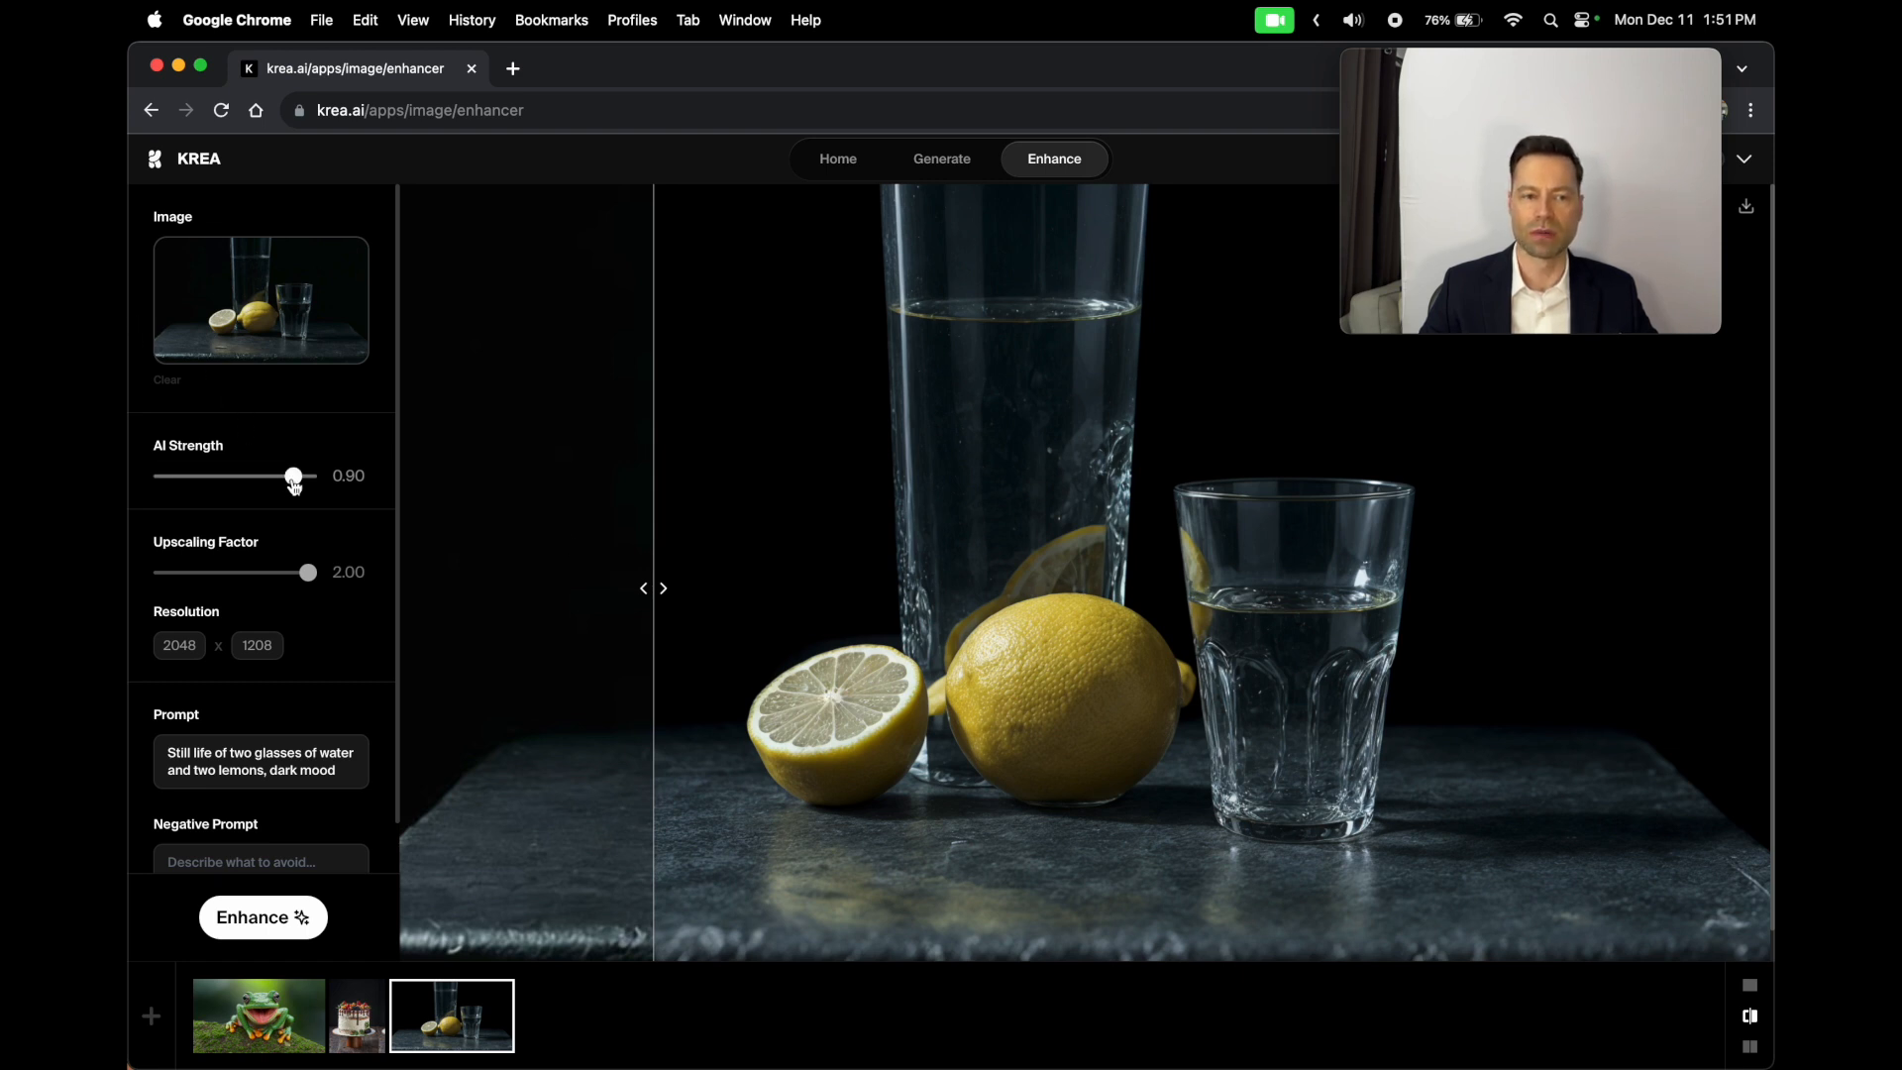
Step: Set the still life's AI strength to 0.99 with an upscaling factor of 2.00, and go through the prompt and negative prompt
{"action": "left_click_drag", "start_coordinate": [294, 485], "coordinate": [319, 485]}
{"action": "mouse_move", "coordinate": [309, 577]}
{"action": "left_mouse_down"}
{"action": "mouse_move", "coordinate": [249, 582]}
{"action": "mouse_move", "coordinate": [333, 581]}
{"action": "left_mouse_up"}
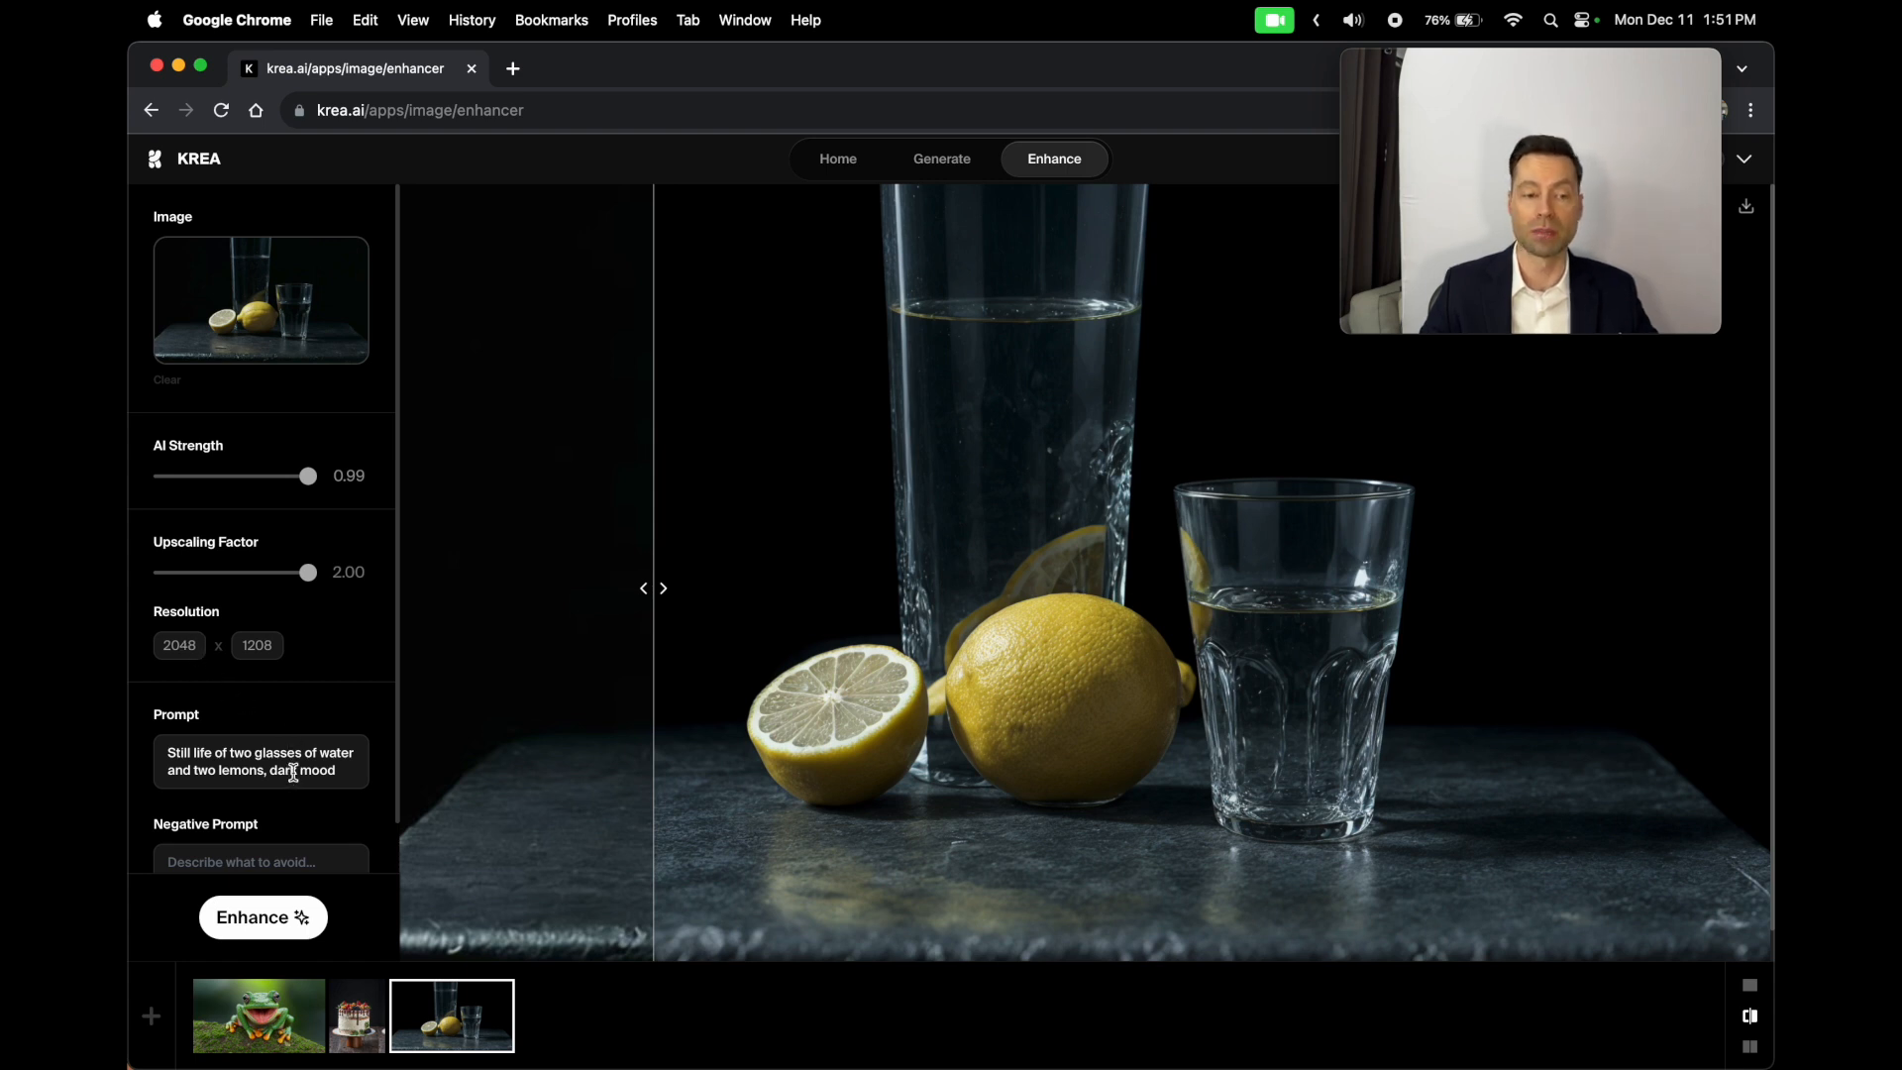
{"action": "triple_click", "coordinate": [293, 772]}
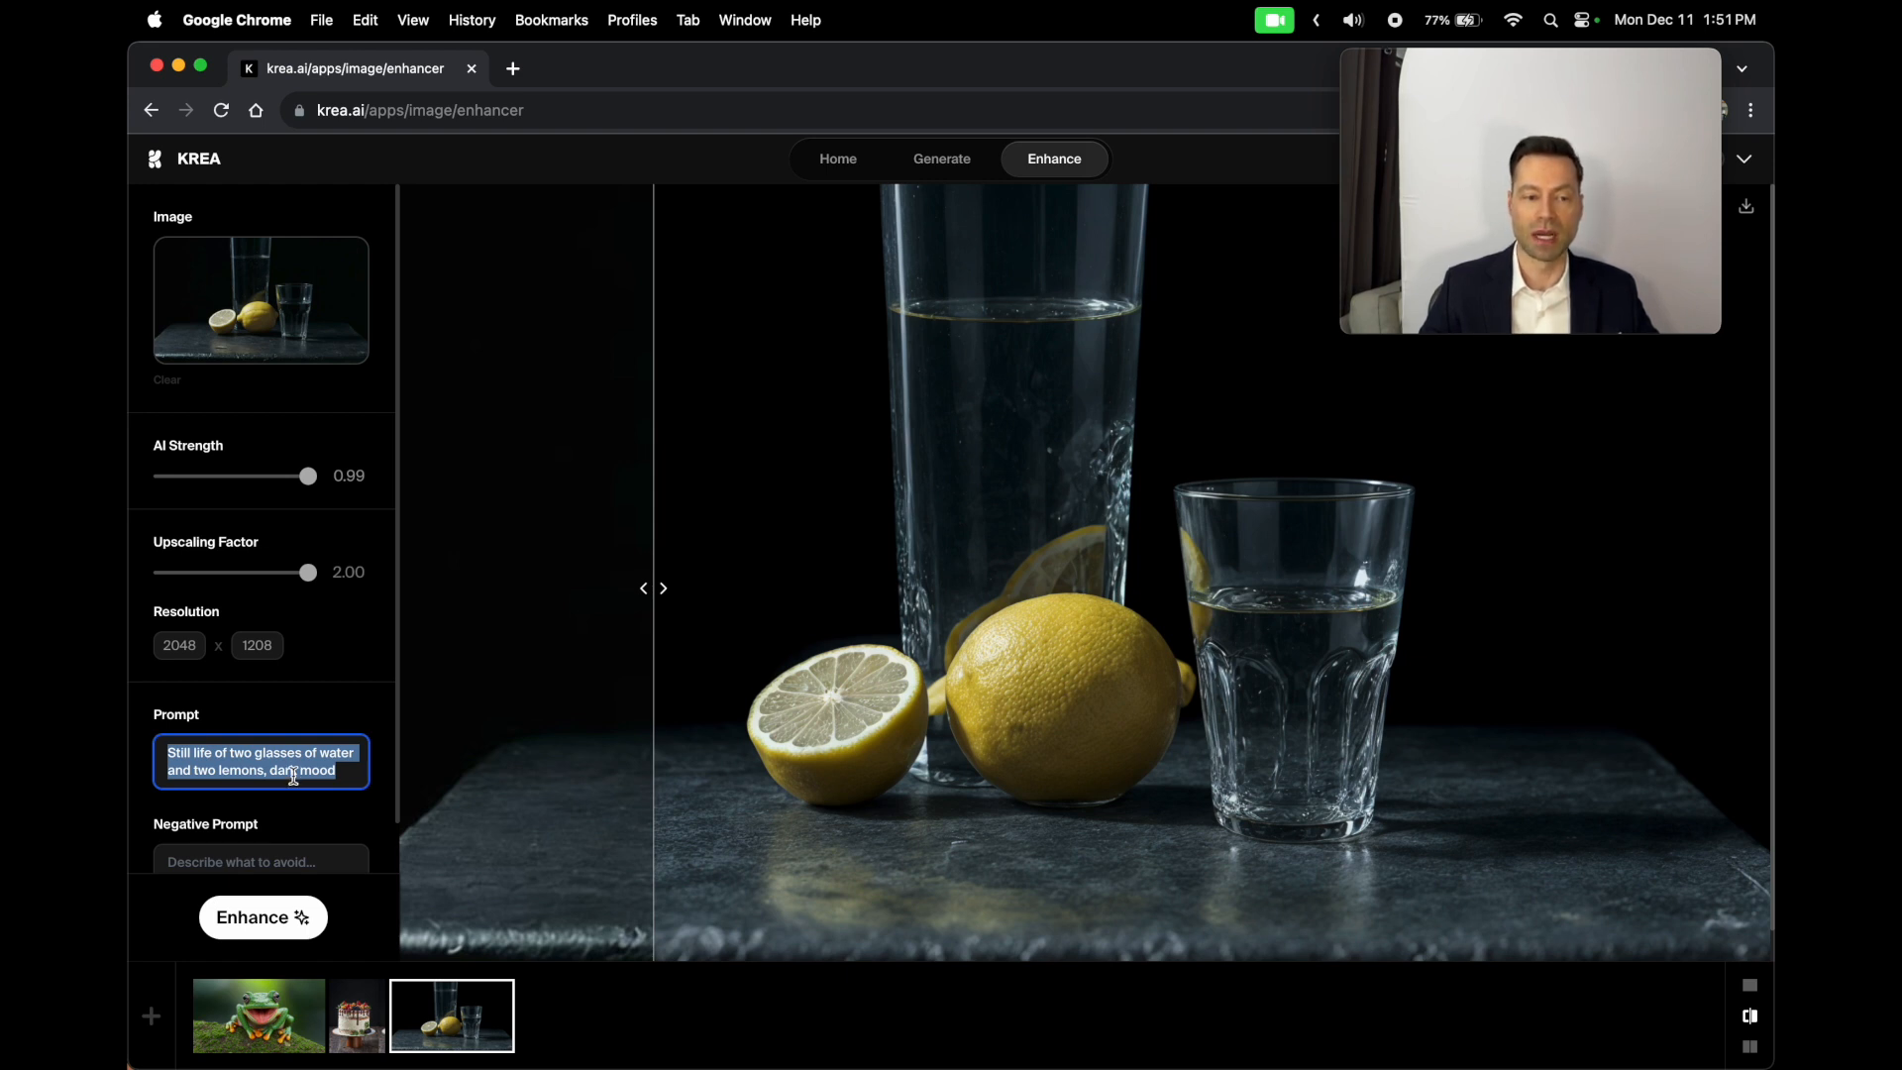
{"action": "left_click", "coordinate": [291, 862]}
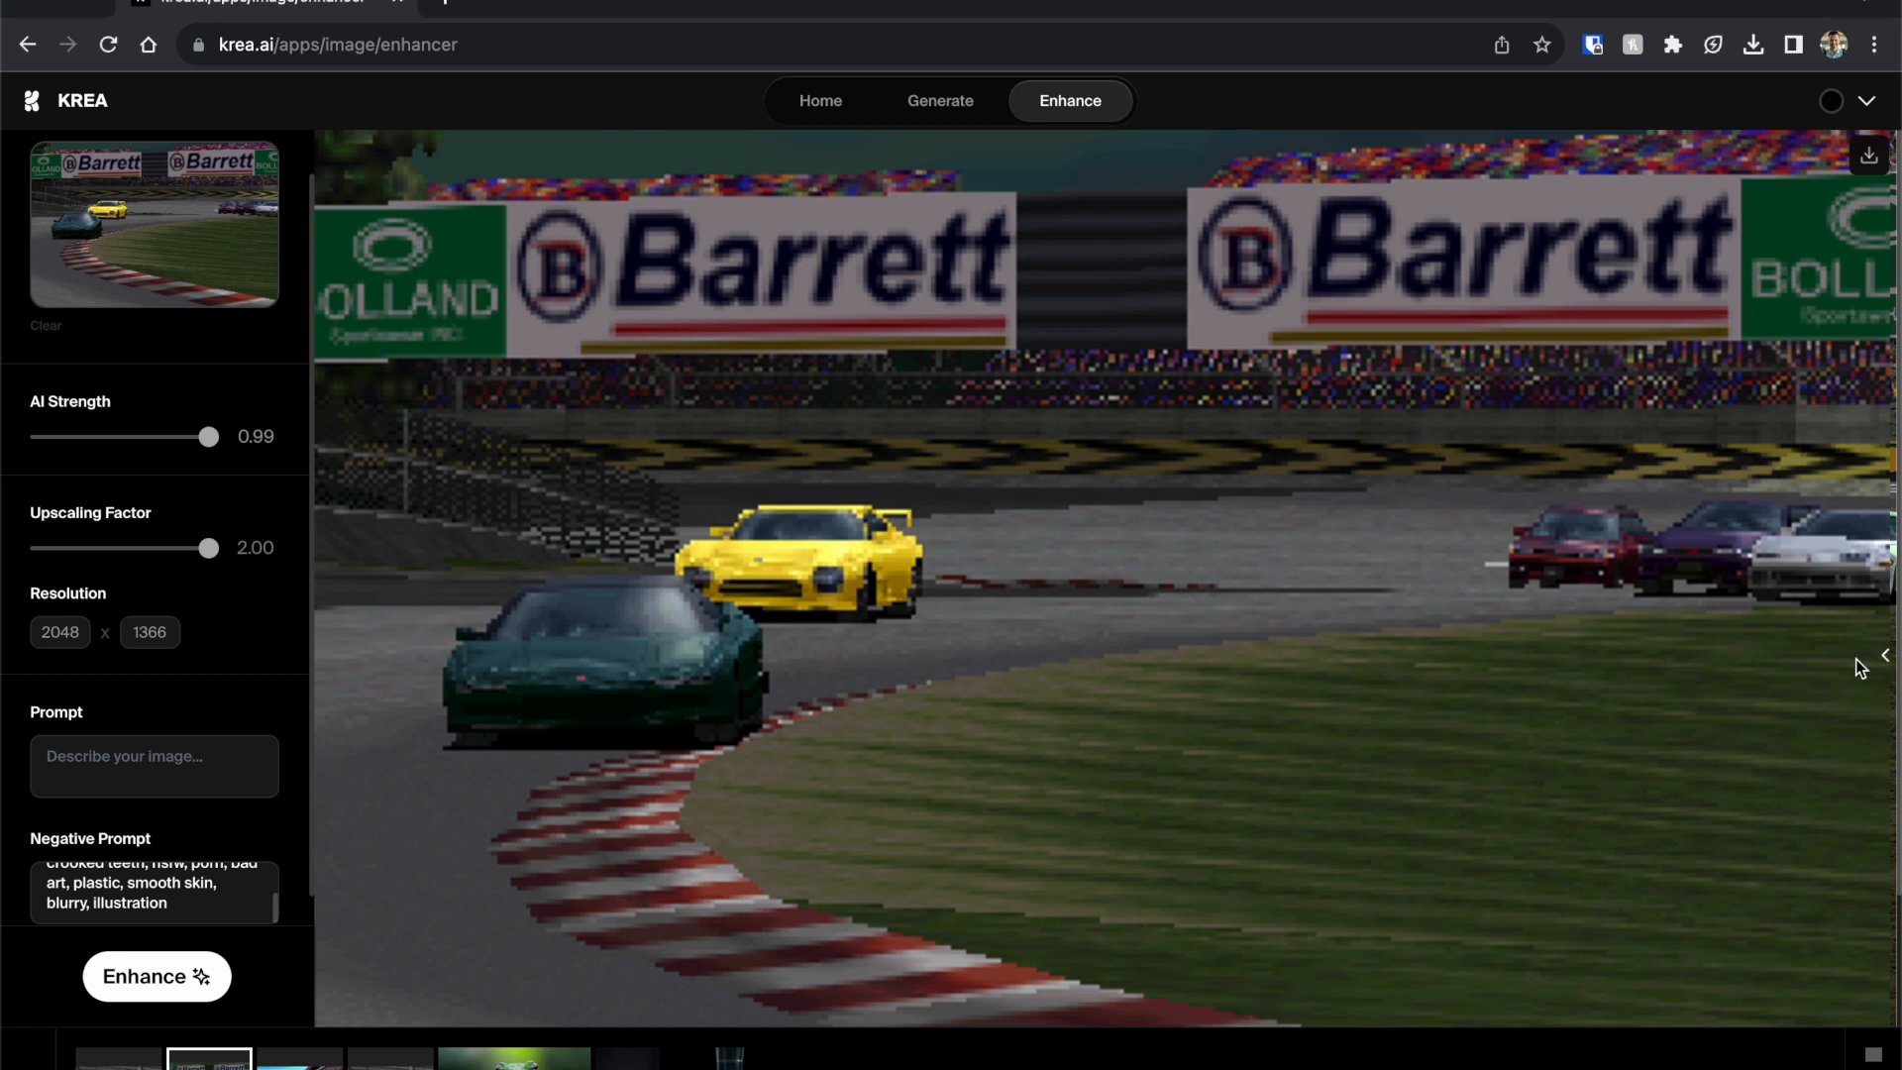
Step: Compare the pixelated racing-game image with its enhanced version across the full image width
{"action": "left_click_drag", "start_coordinate": [1883, 654], "coordinate": [317, 642]}
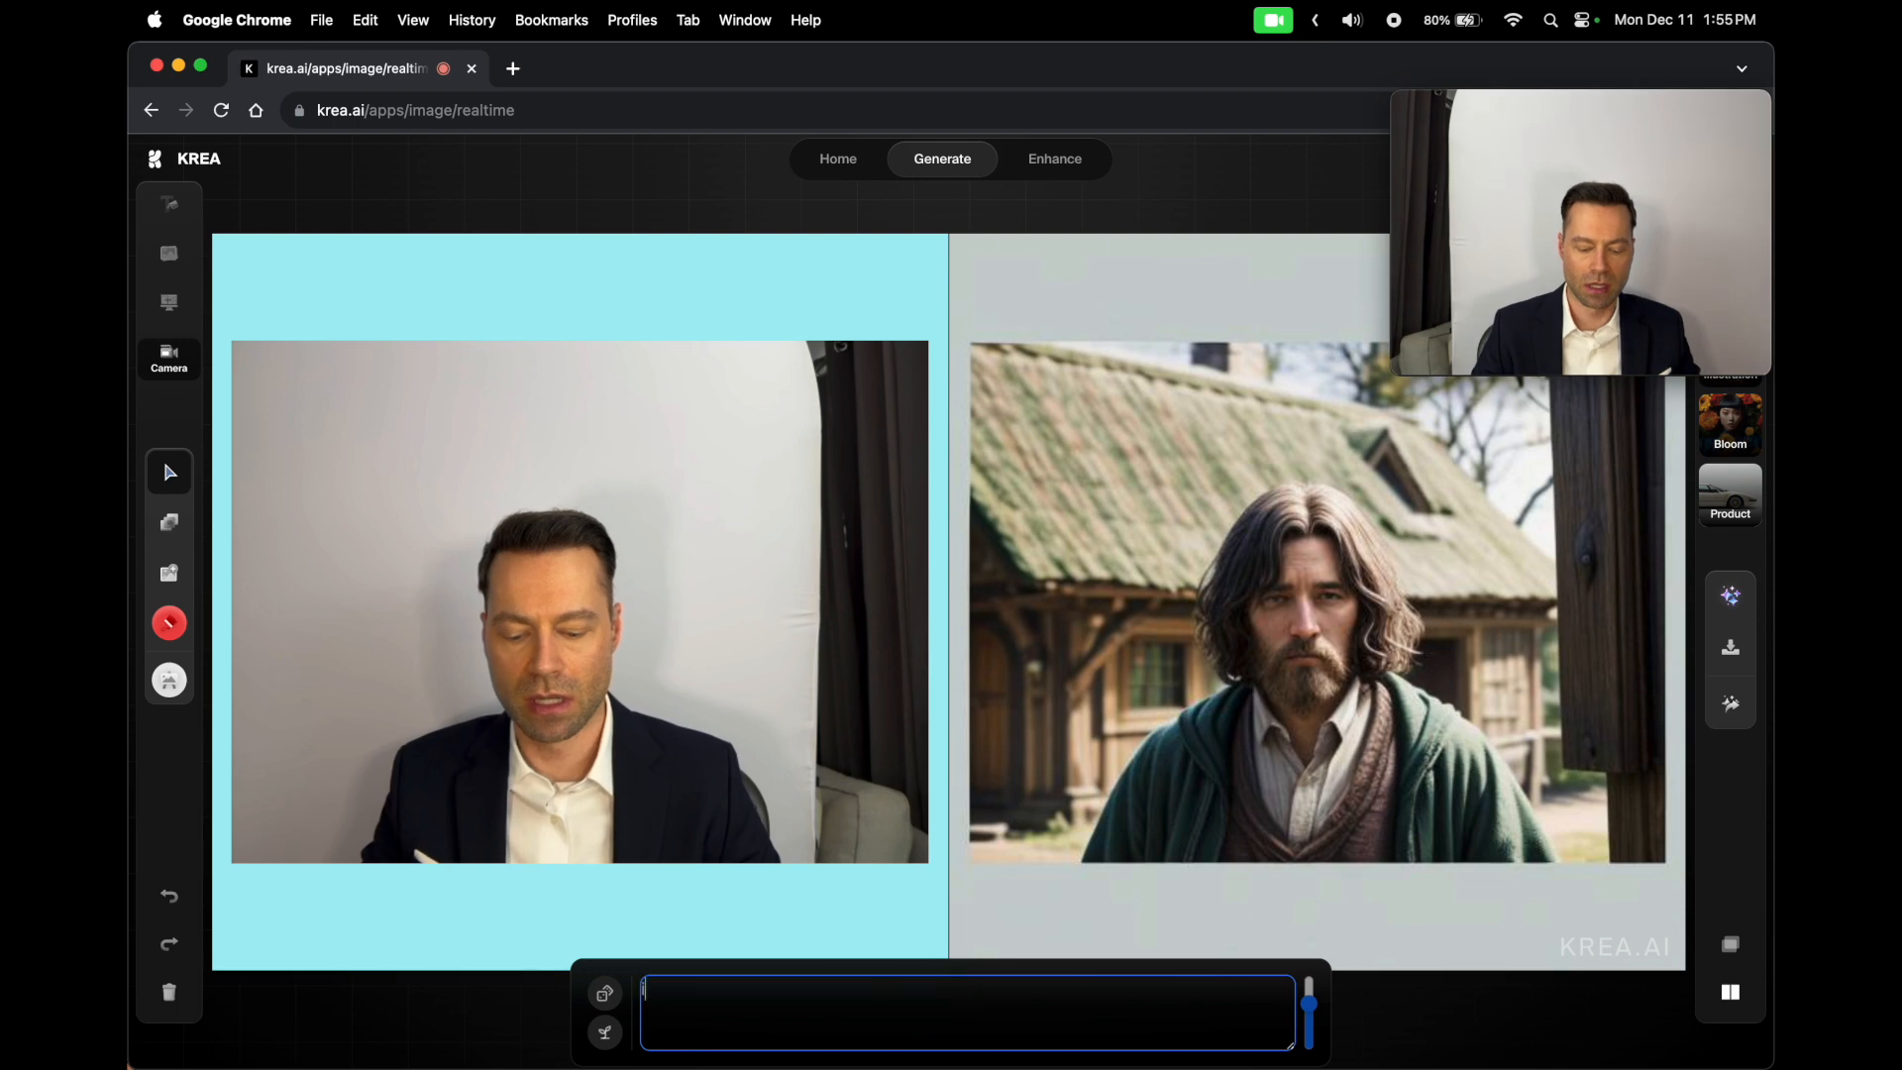
Step: Set the camera image's prompt to "incredible hulk" and raise the AI strength to its maximum
{"action": "type", "text": "incredible hulk"}
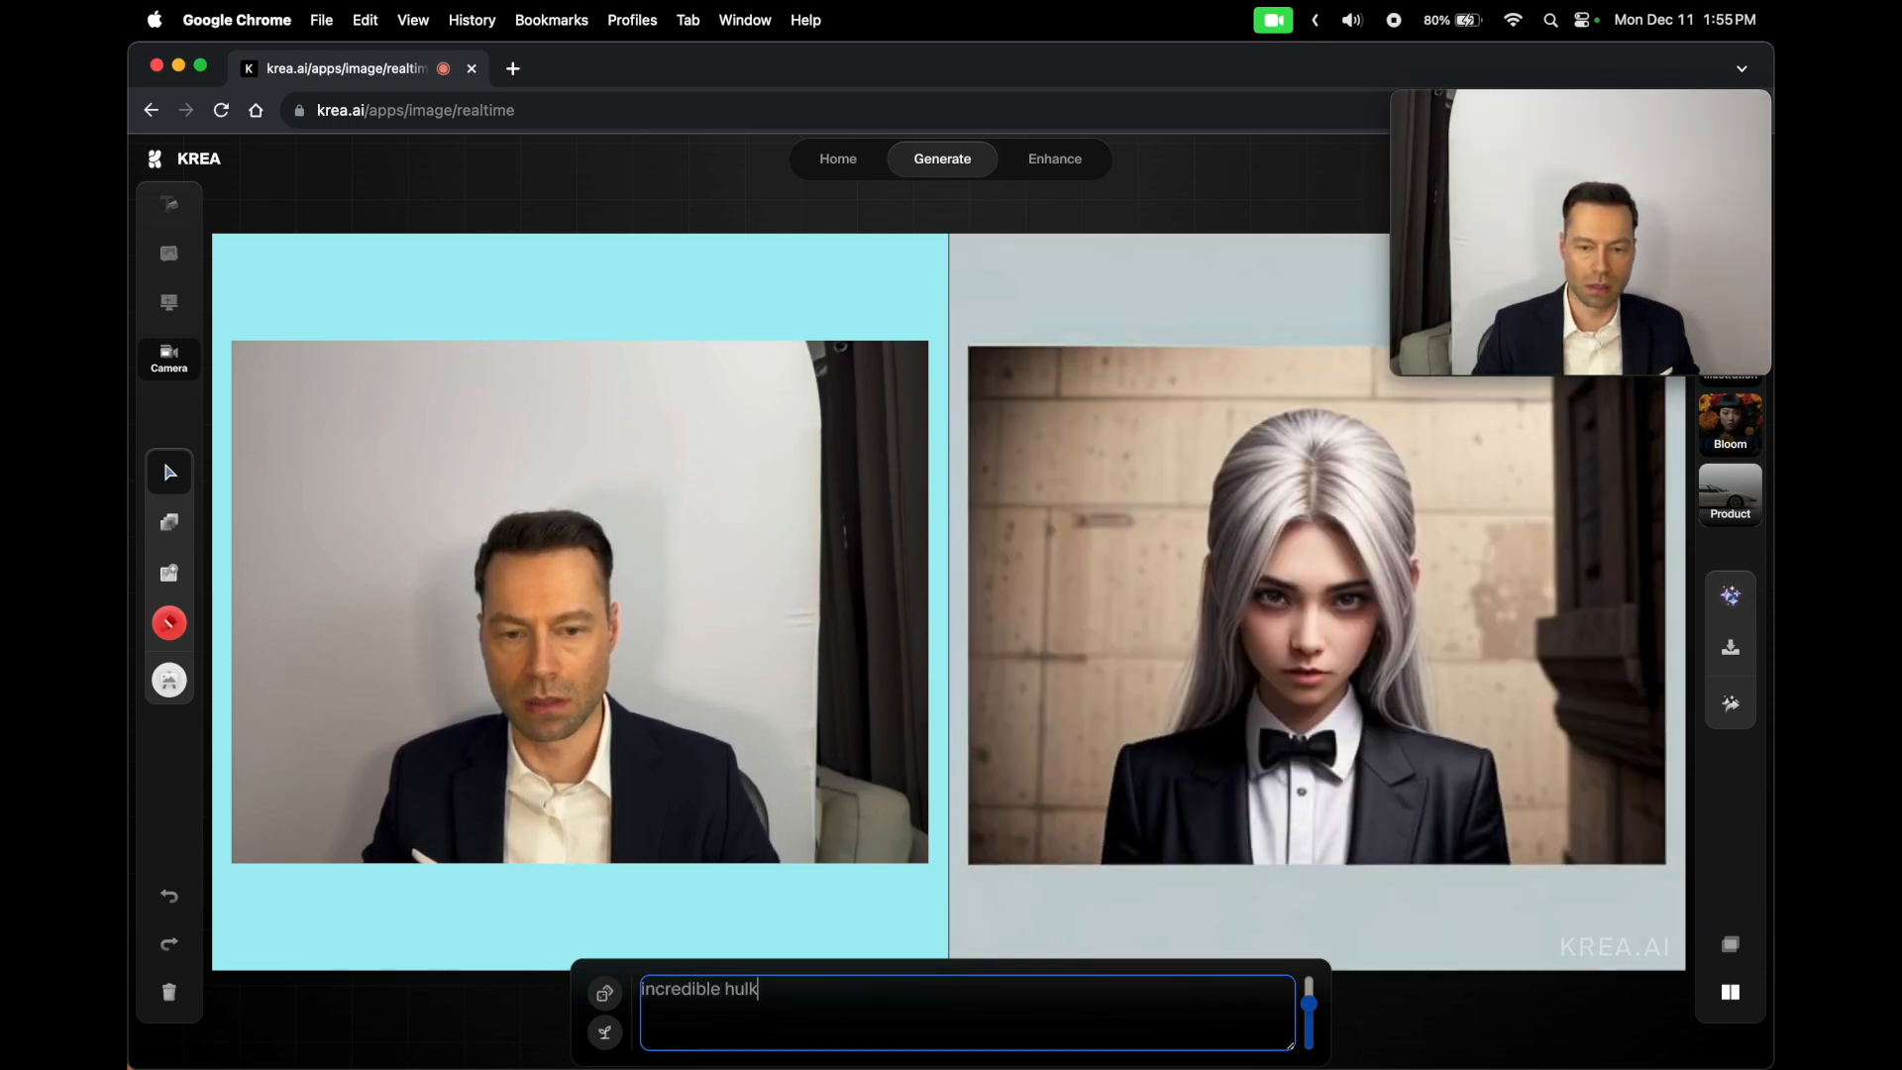
{"action": "key", "text": "Return"}
{"action": "mouse_move", "coordinate": [1313, 1016]}
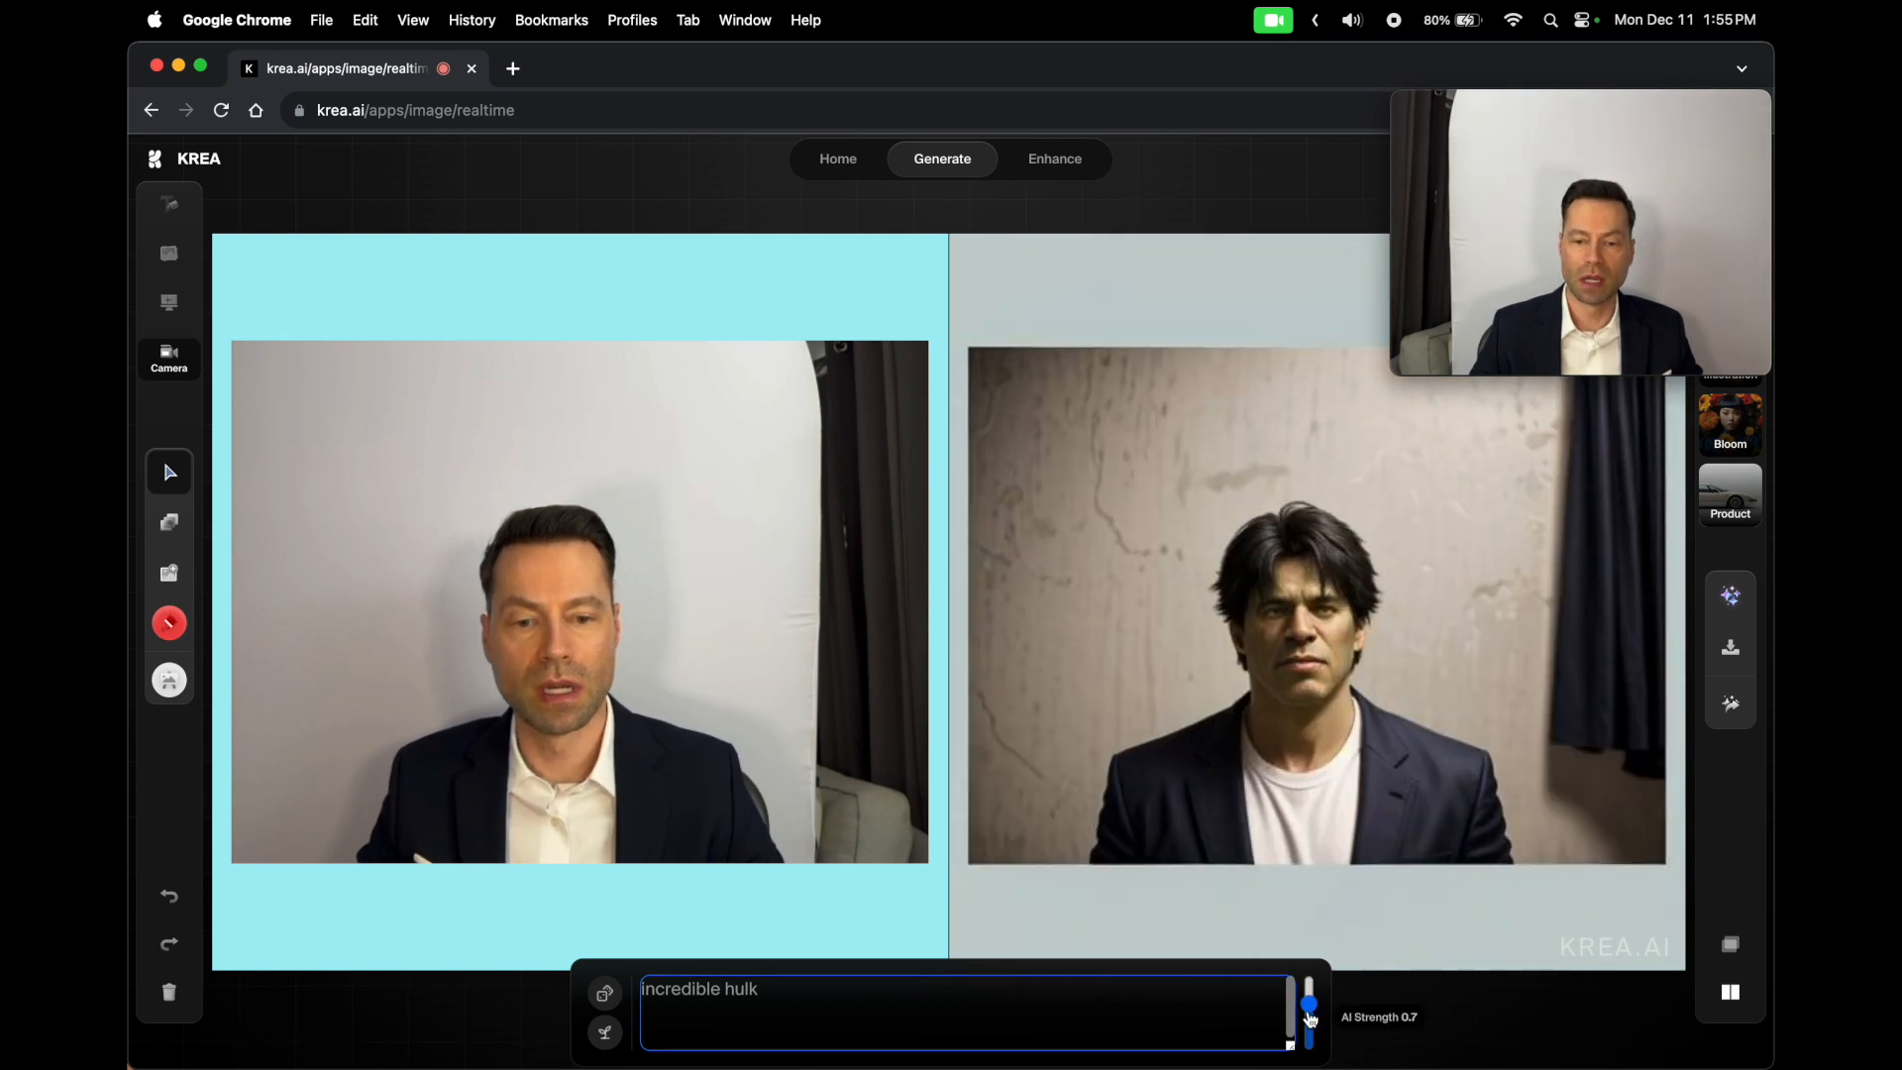
{"action": "left_click_drag", "start_coordinate": [1310, 1012], "coordinate": [1308, 986]}
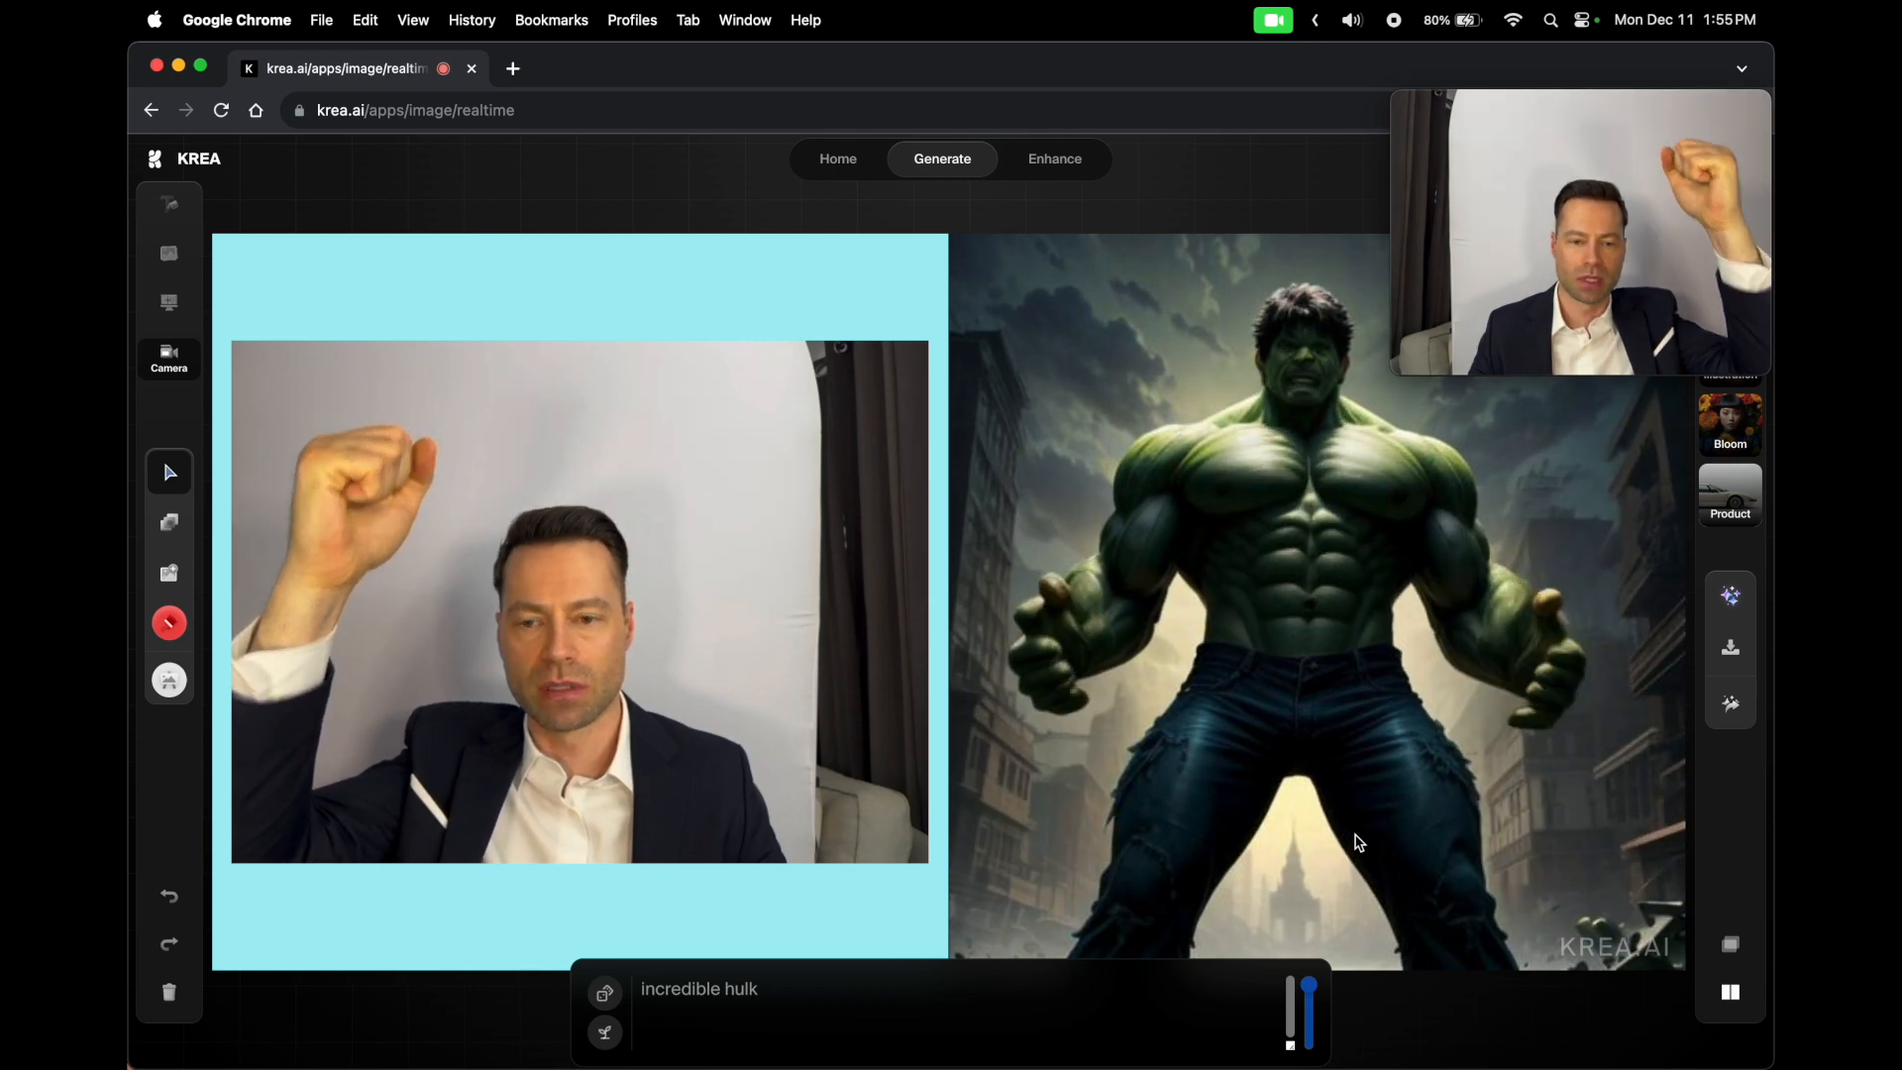
Step: Extend the real-time prompt to "incredible hulk anime style"
{"action": "left_click", "coordinate": [642, 991]}
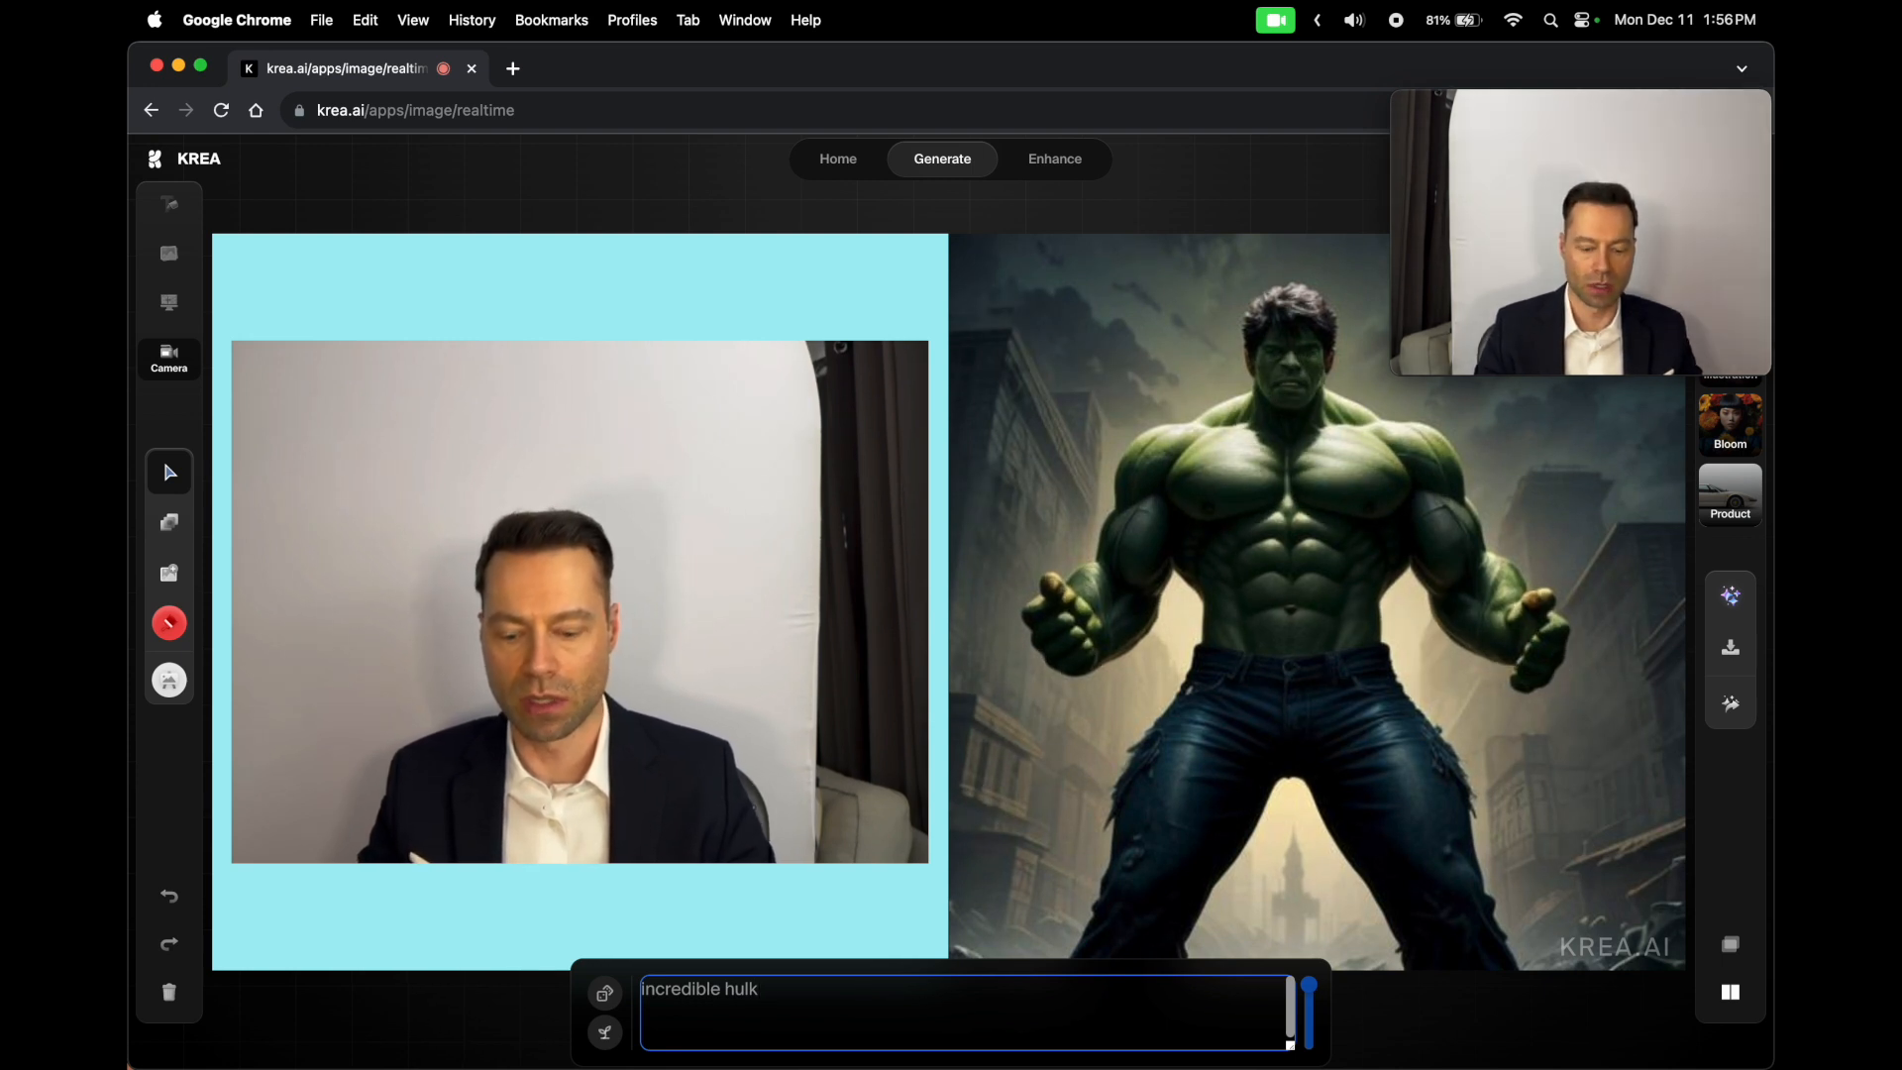
{"action": "type", "text": "anime"}
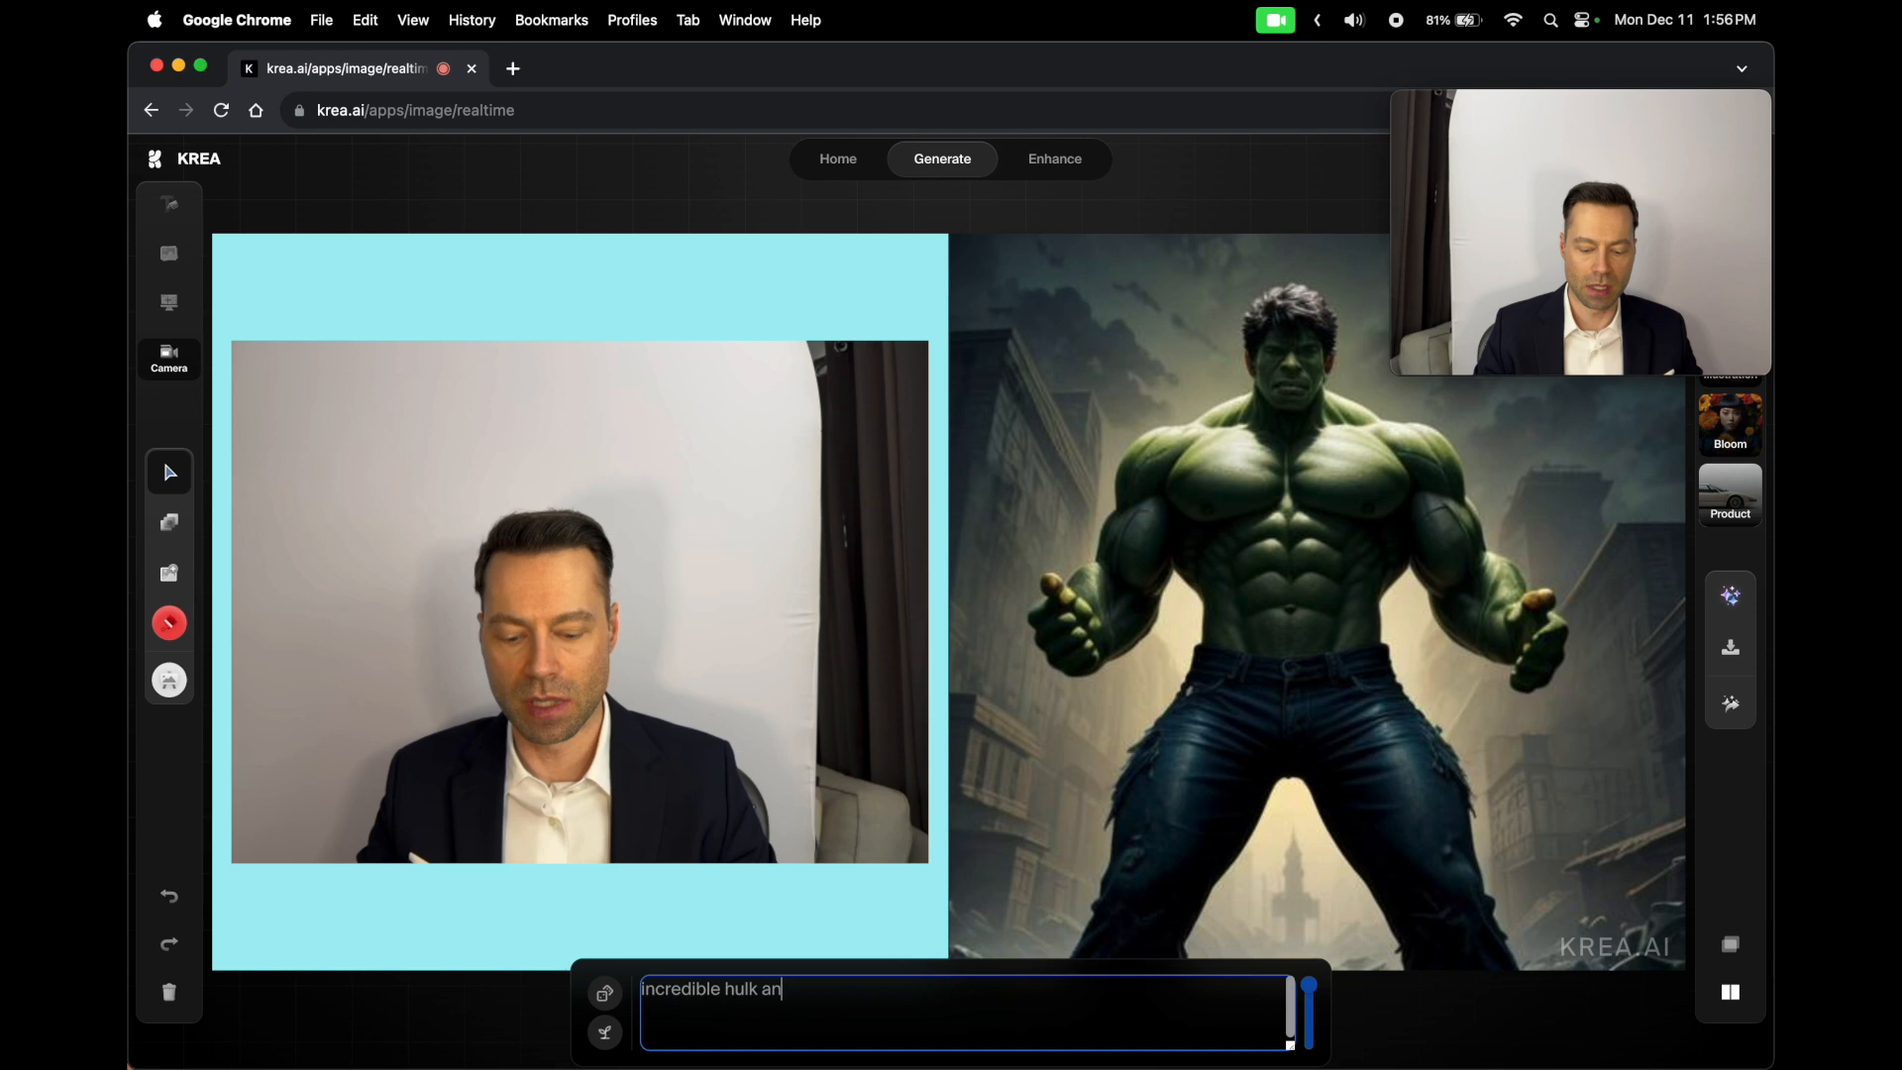
{"action": "type", "text": " style"}
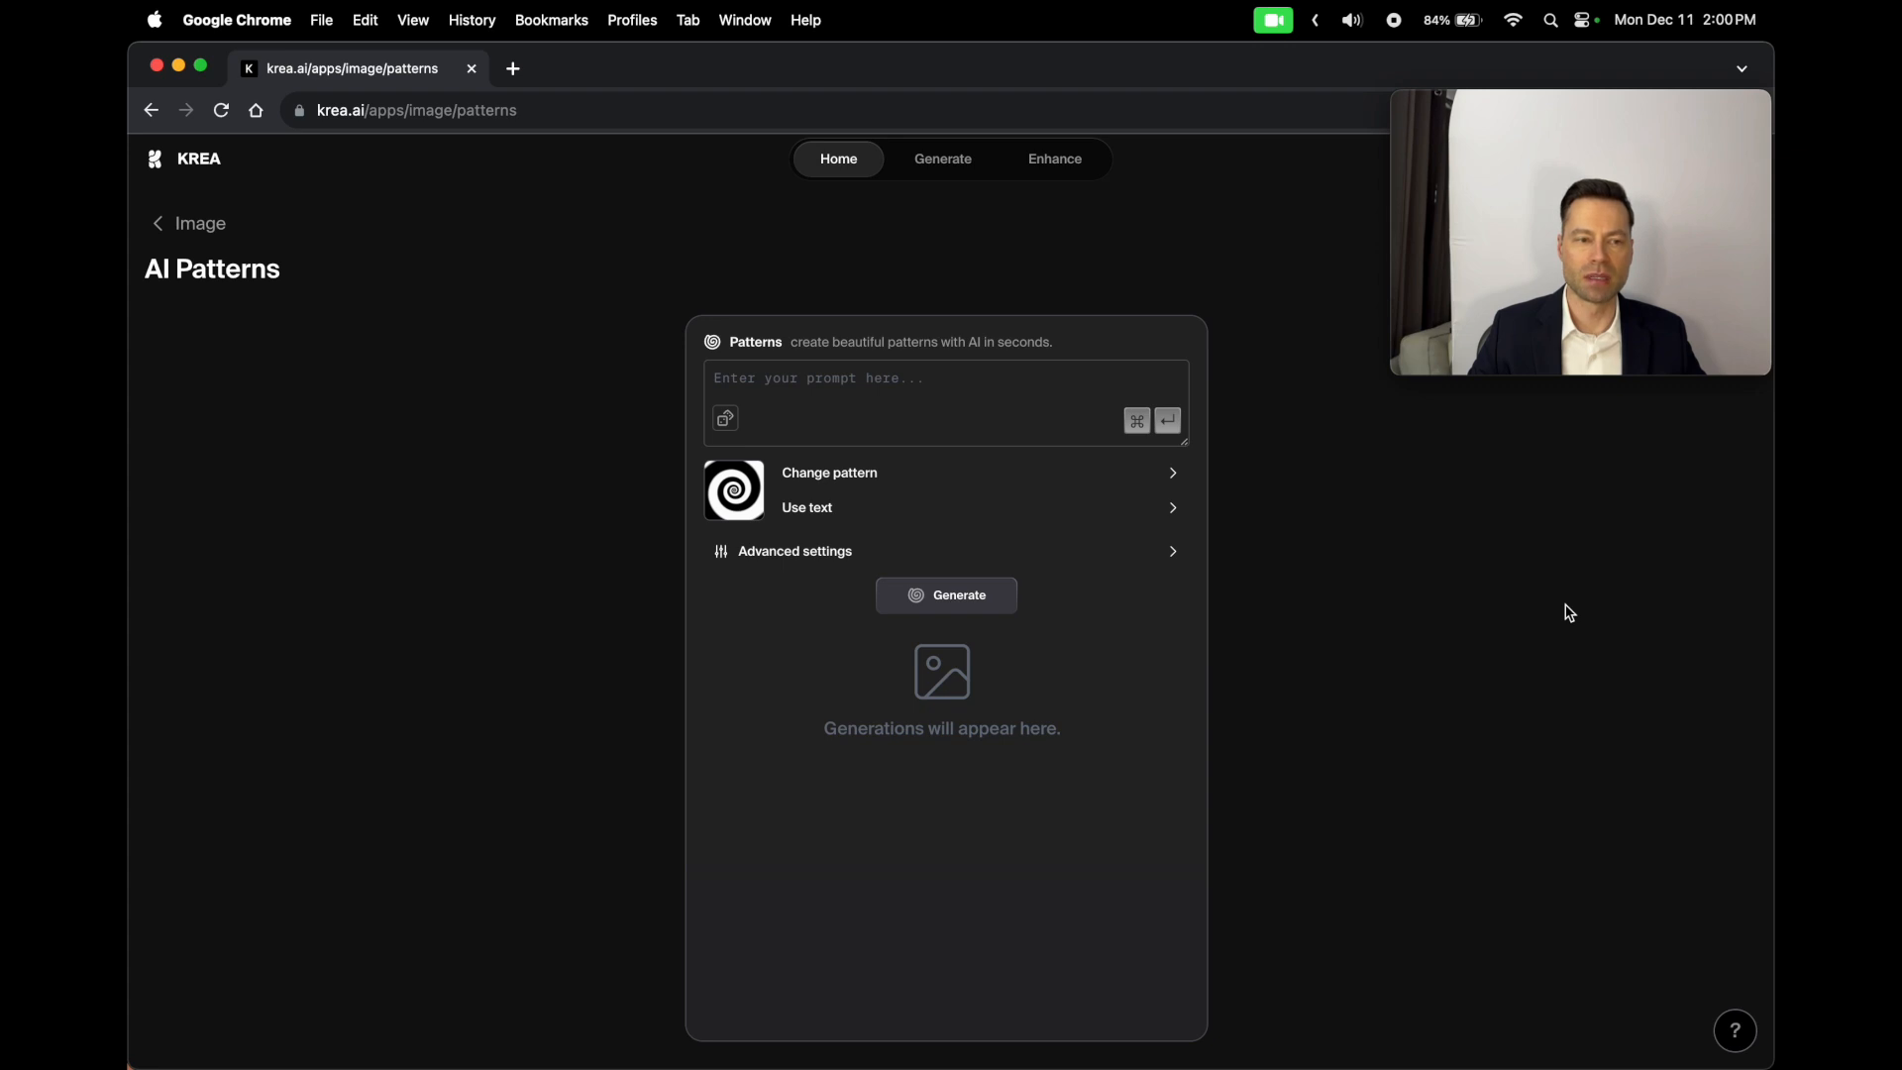
Step: Fill the AI Patterns prompt with the random suggestion "Cliff dwellings in Colorado, echoing Anasazi songs."
{"action": "left_click", "coordinate": [821, 377]}
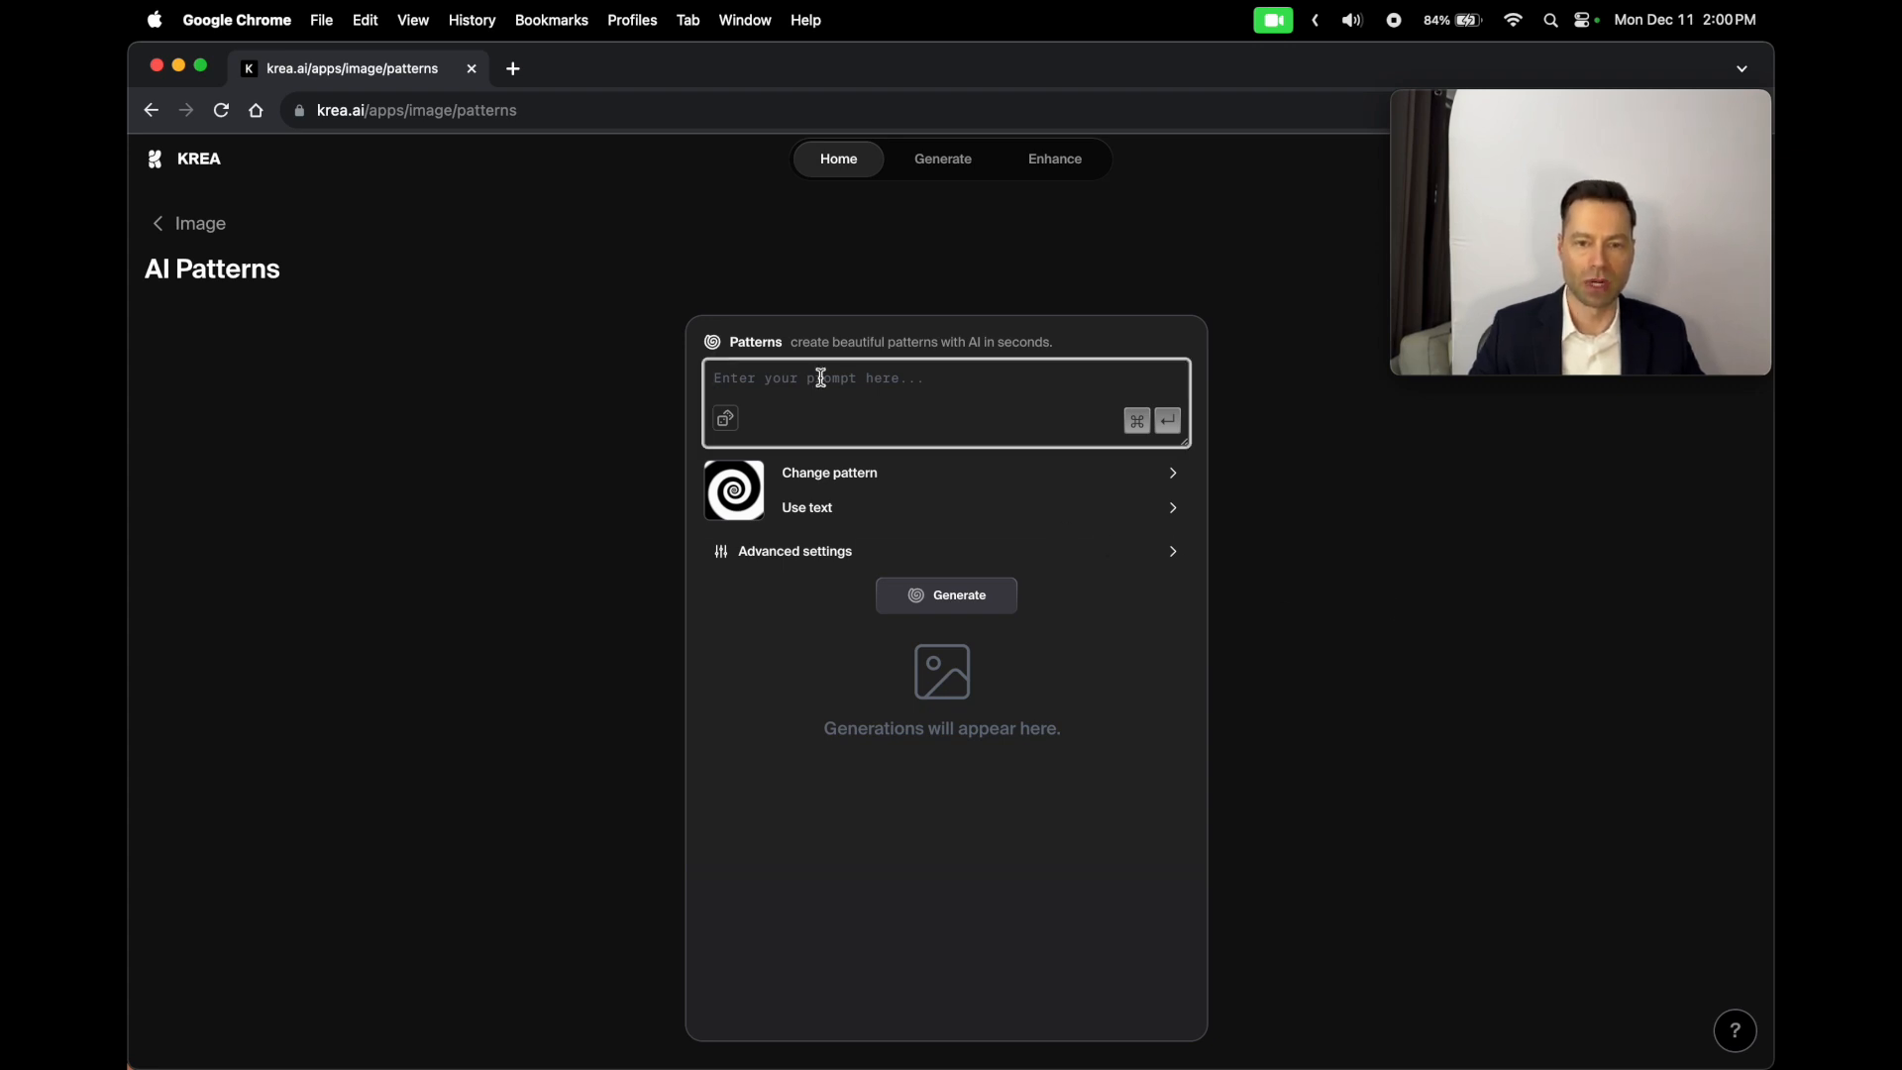
{"action": "left_click", "coordinate": [727, 418]}
{"action": "left_click", "coordinate": [726, 418]}
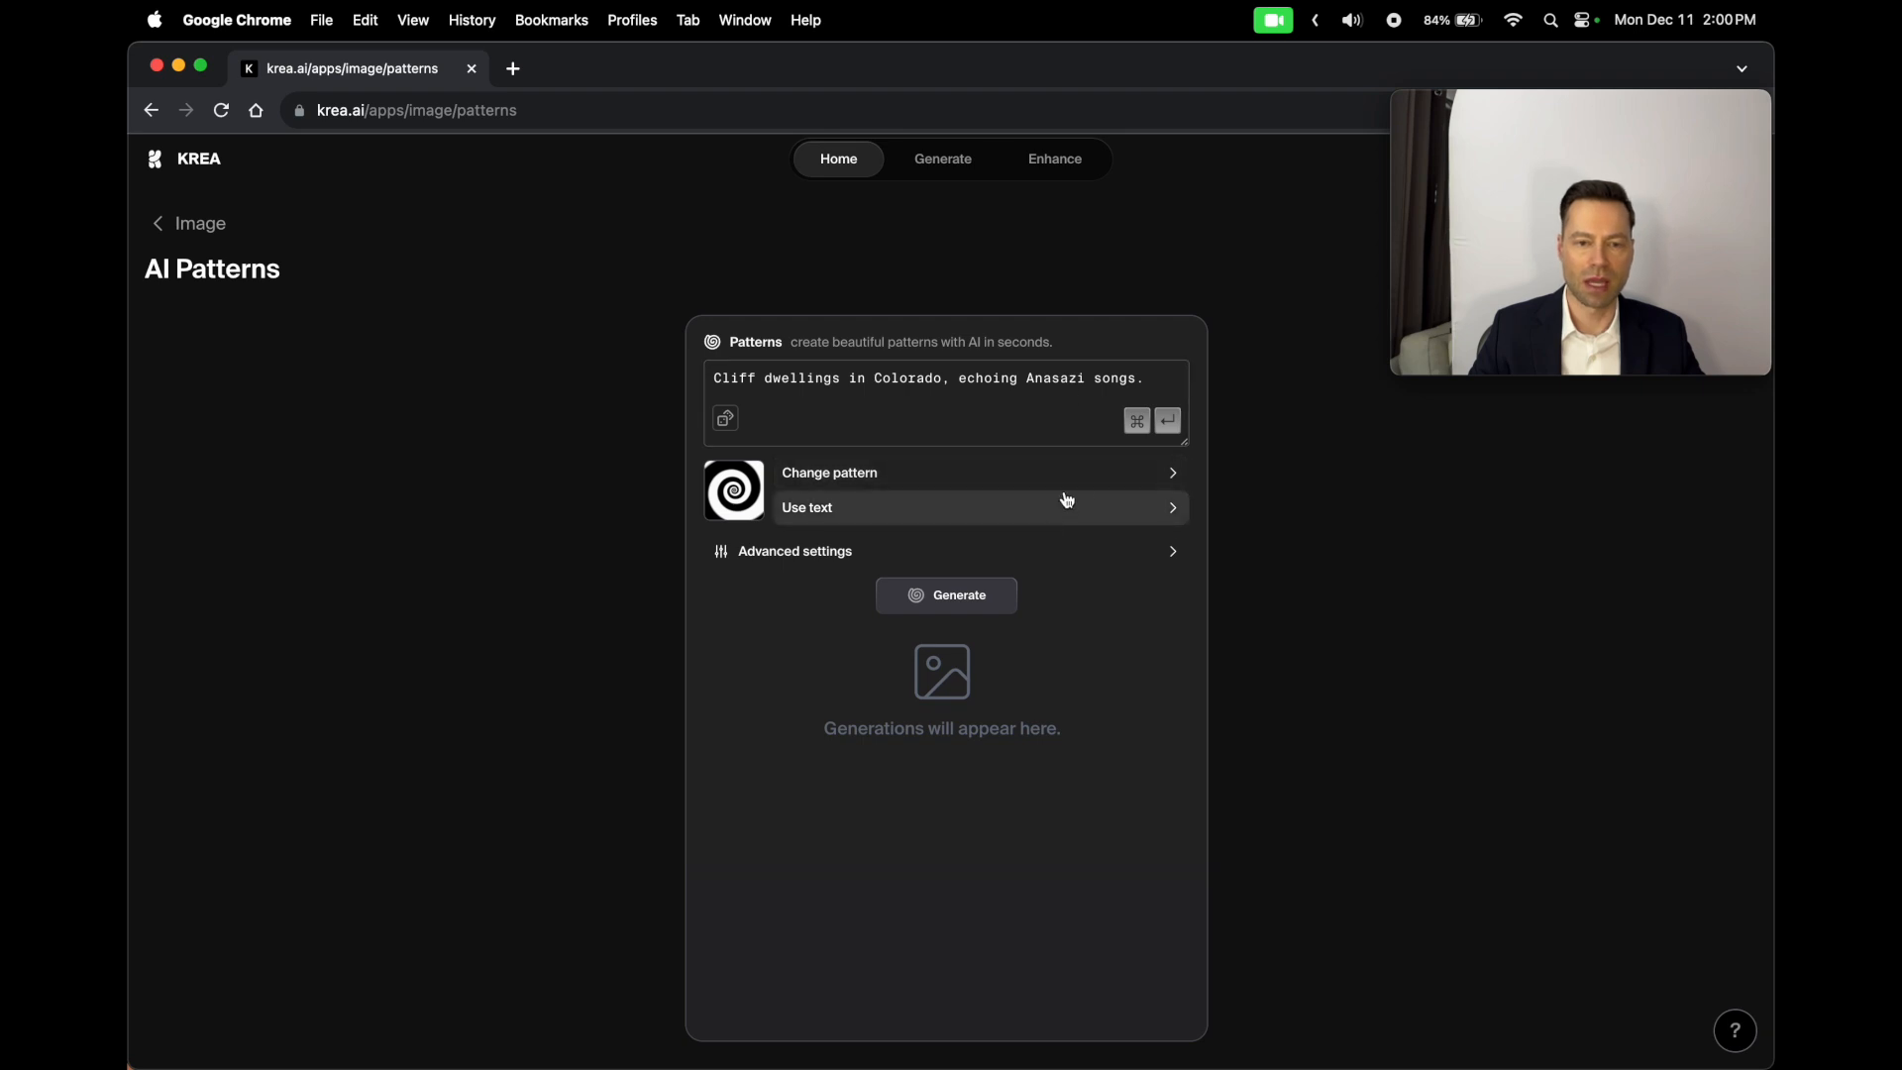
Step: Choose Preset 25, the wavy radial stripes, as the pattern mask
{"action": "left_click", "coordinate": [1165, 475]}
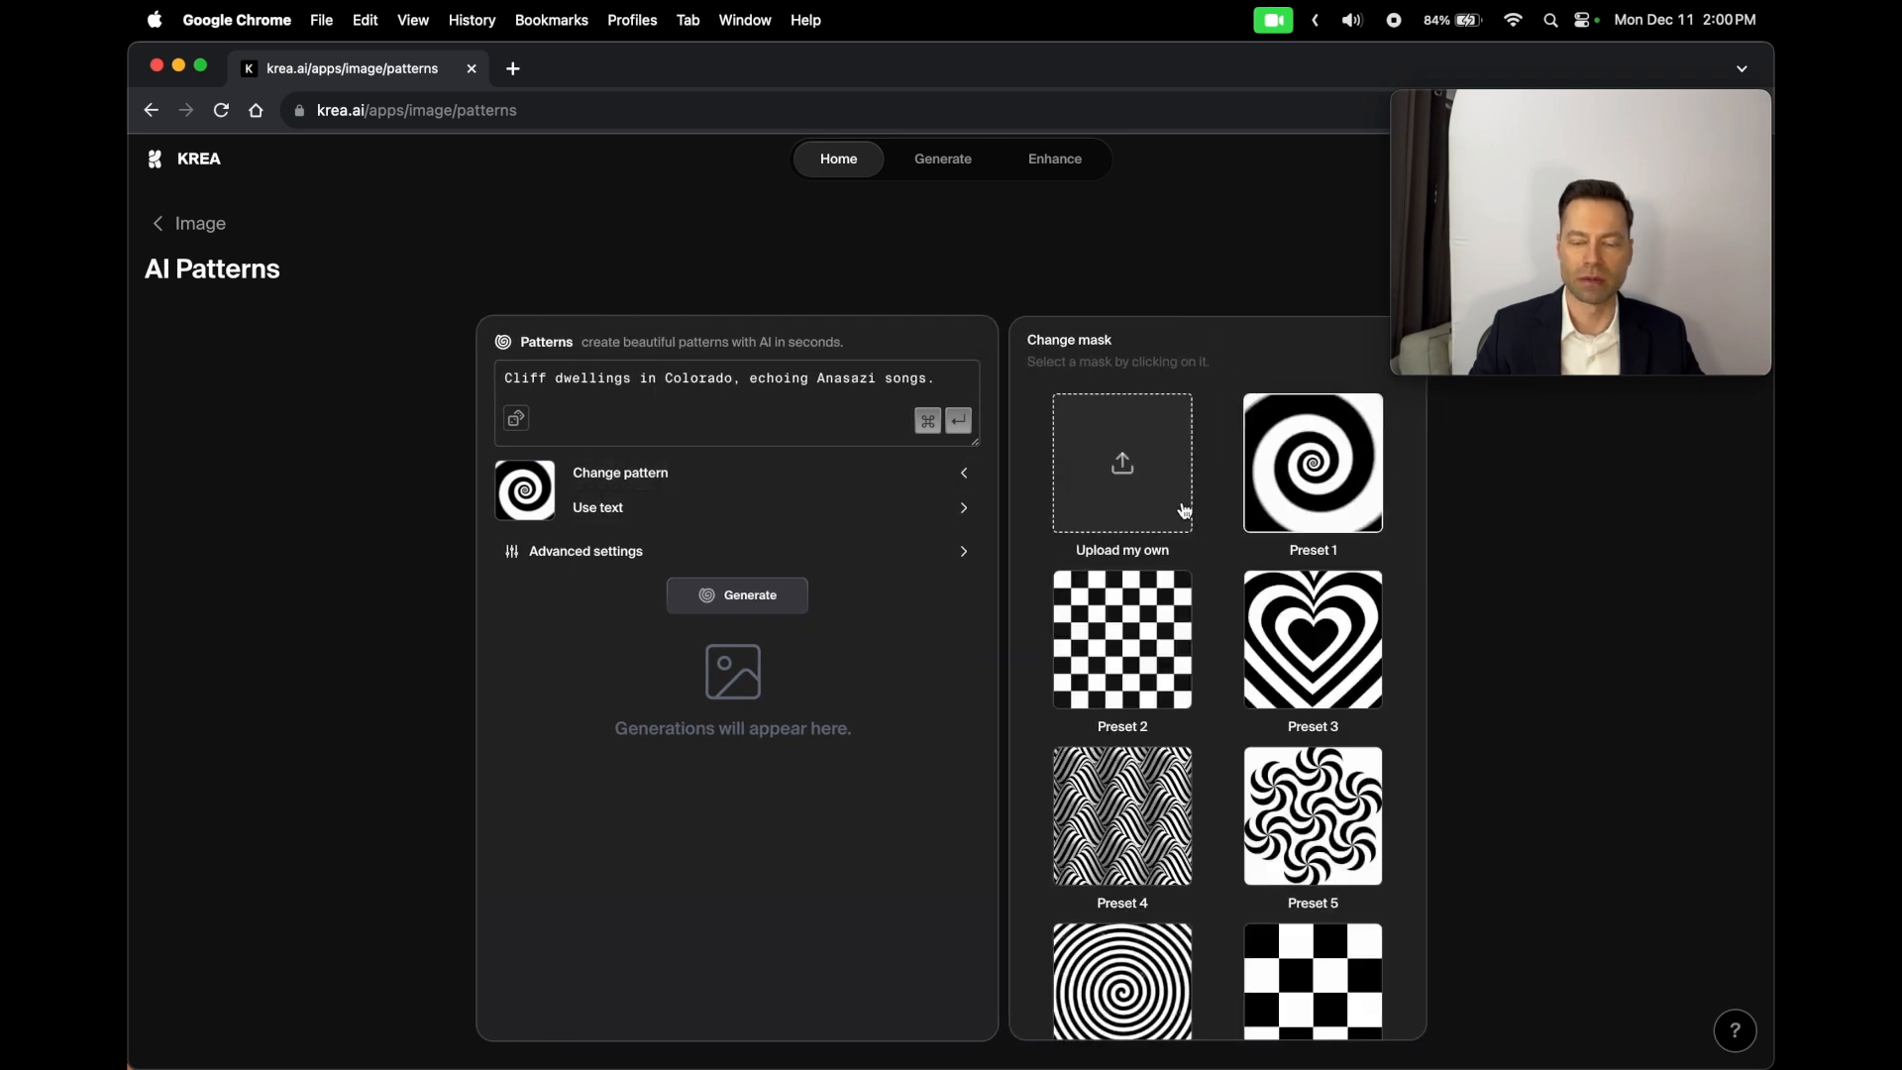
{"action": "scroll", "coordinate": [1229, 621], "scroll_direction": "down", "scroll_amount": 1}
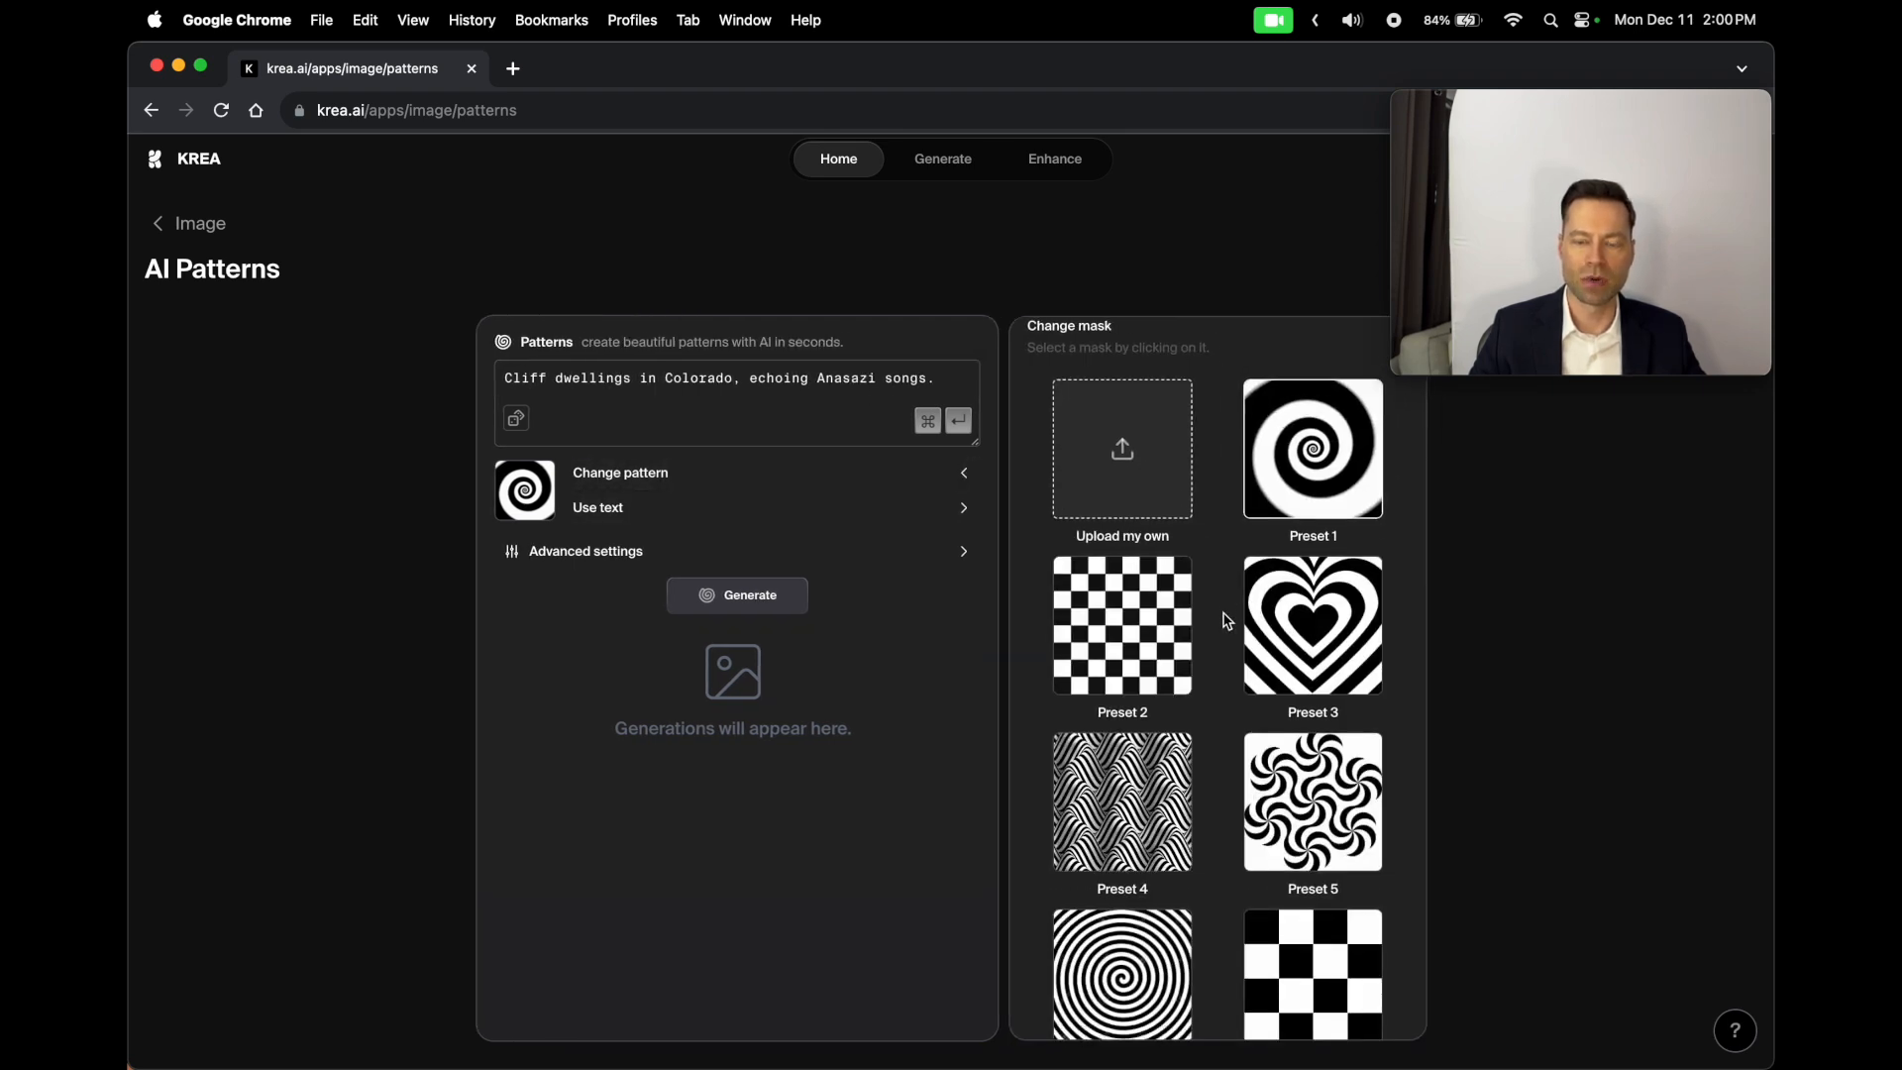
{"action": "scroll", "coordinate": [1228, 621], "scroll_direction": "down", "scroll_amount": 6}
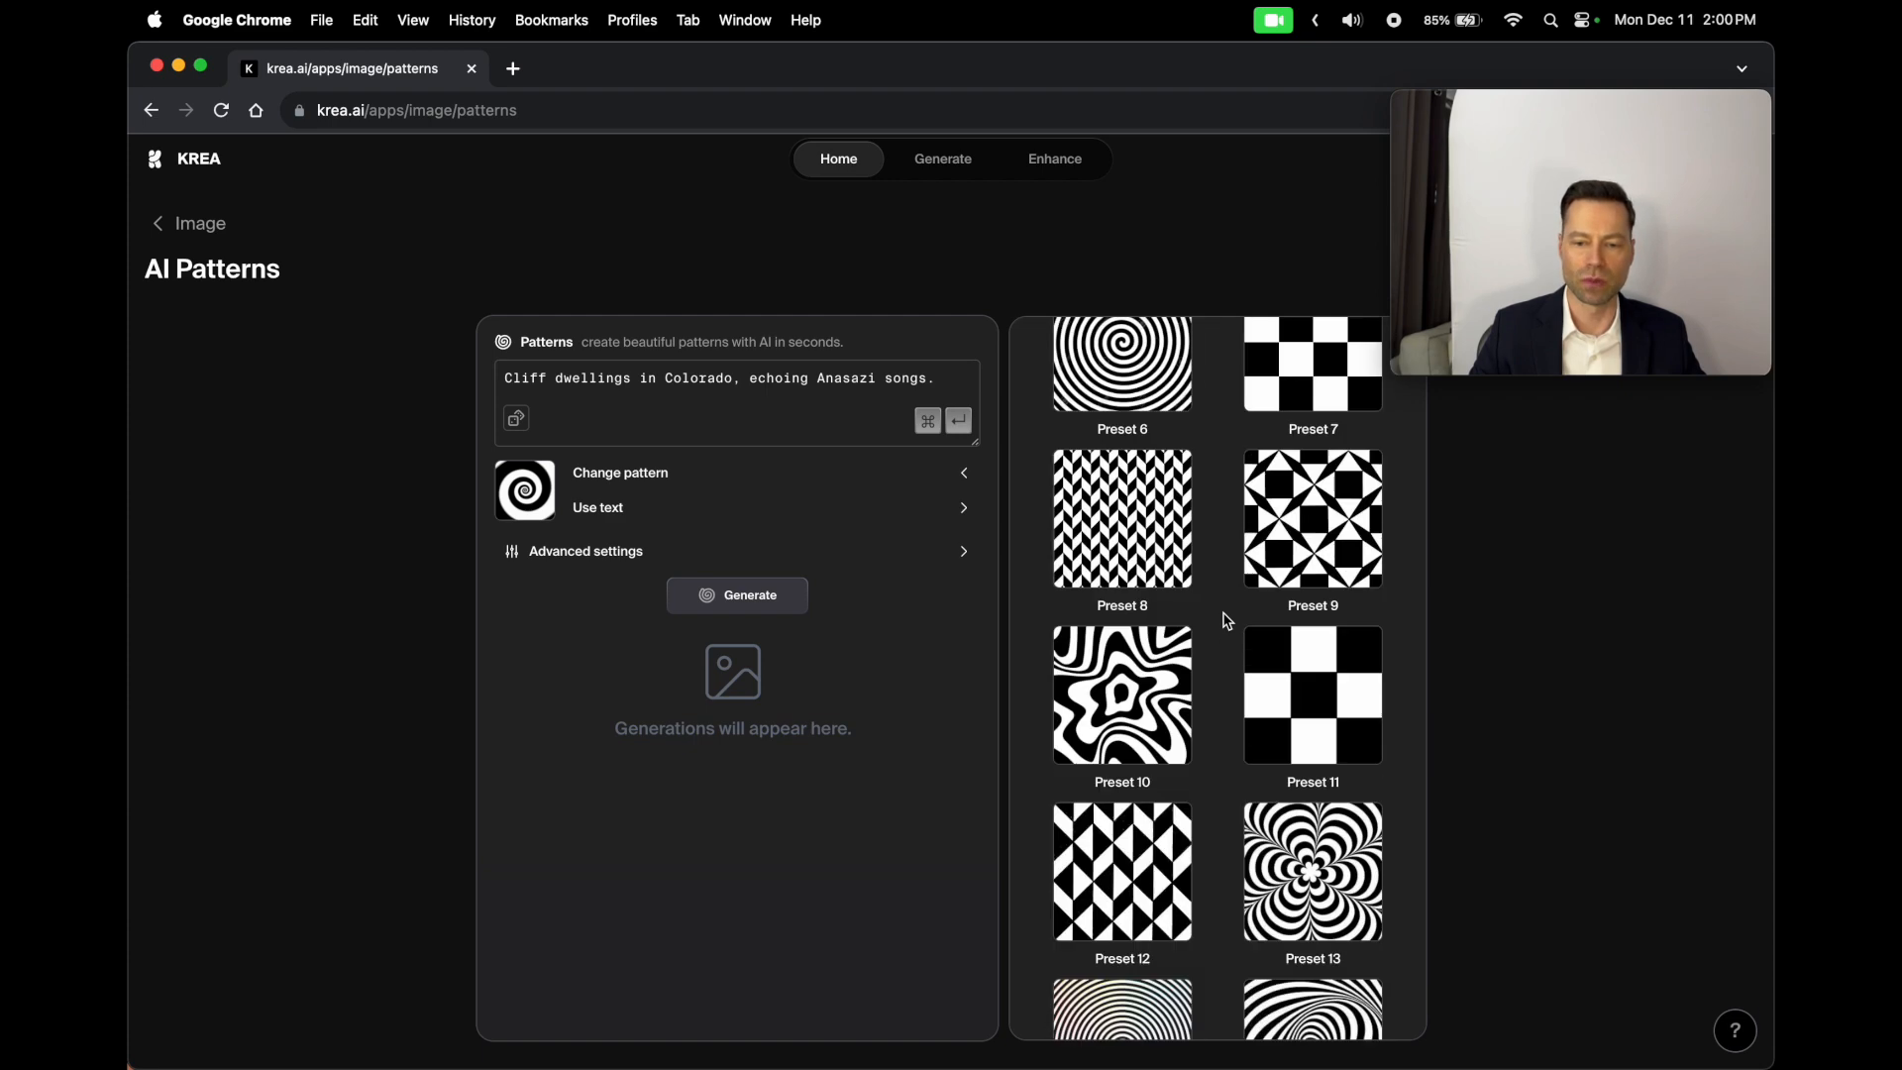
{"action": "scroll", "coordinate": [1226, 621], "scroll_direction": "down", "scroll_amount": 6}
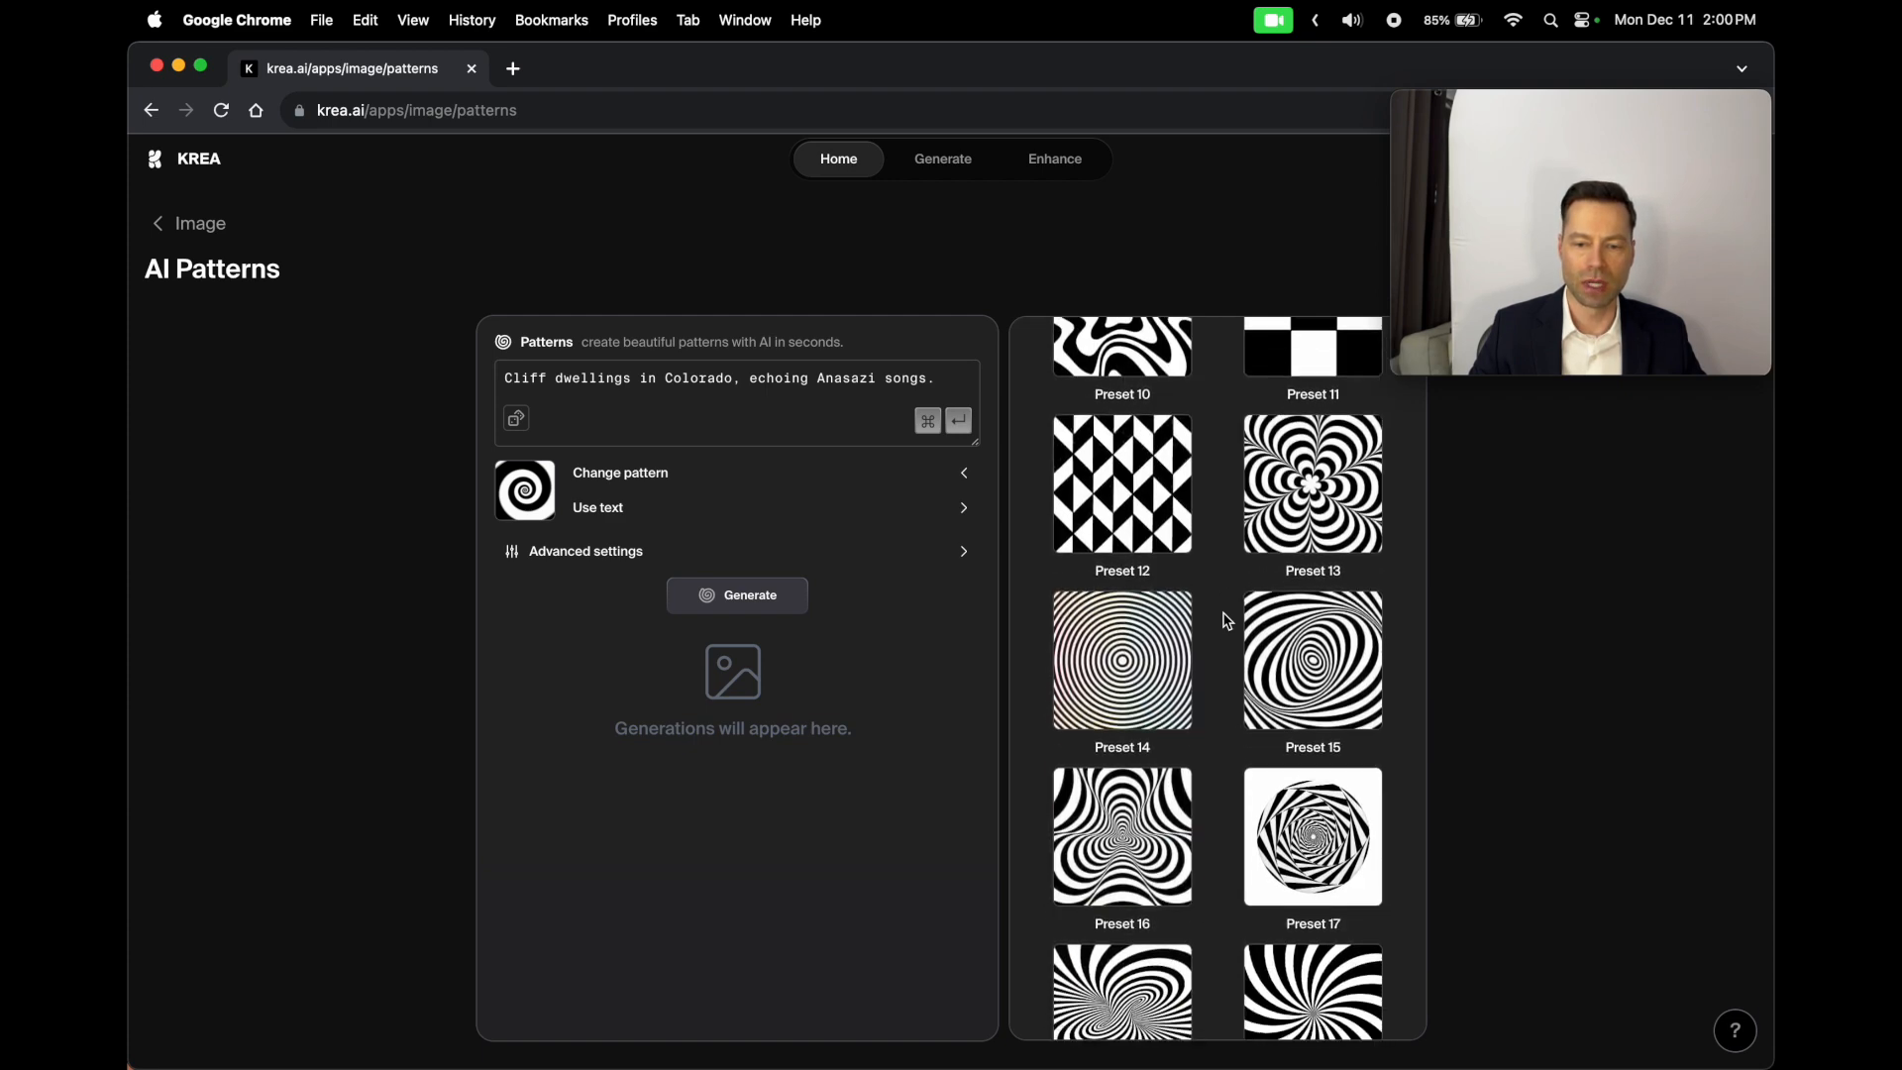
{"action": "scroll", "coordinate": [1226, 621], "scroll_direction": "down", "scroll_amount": 5}
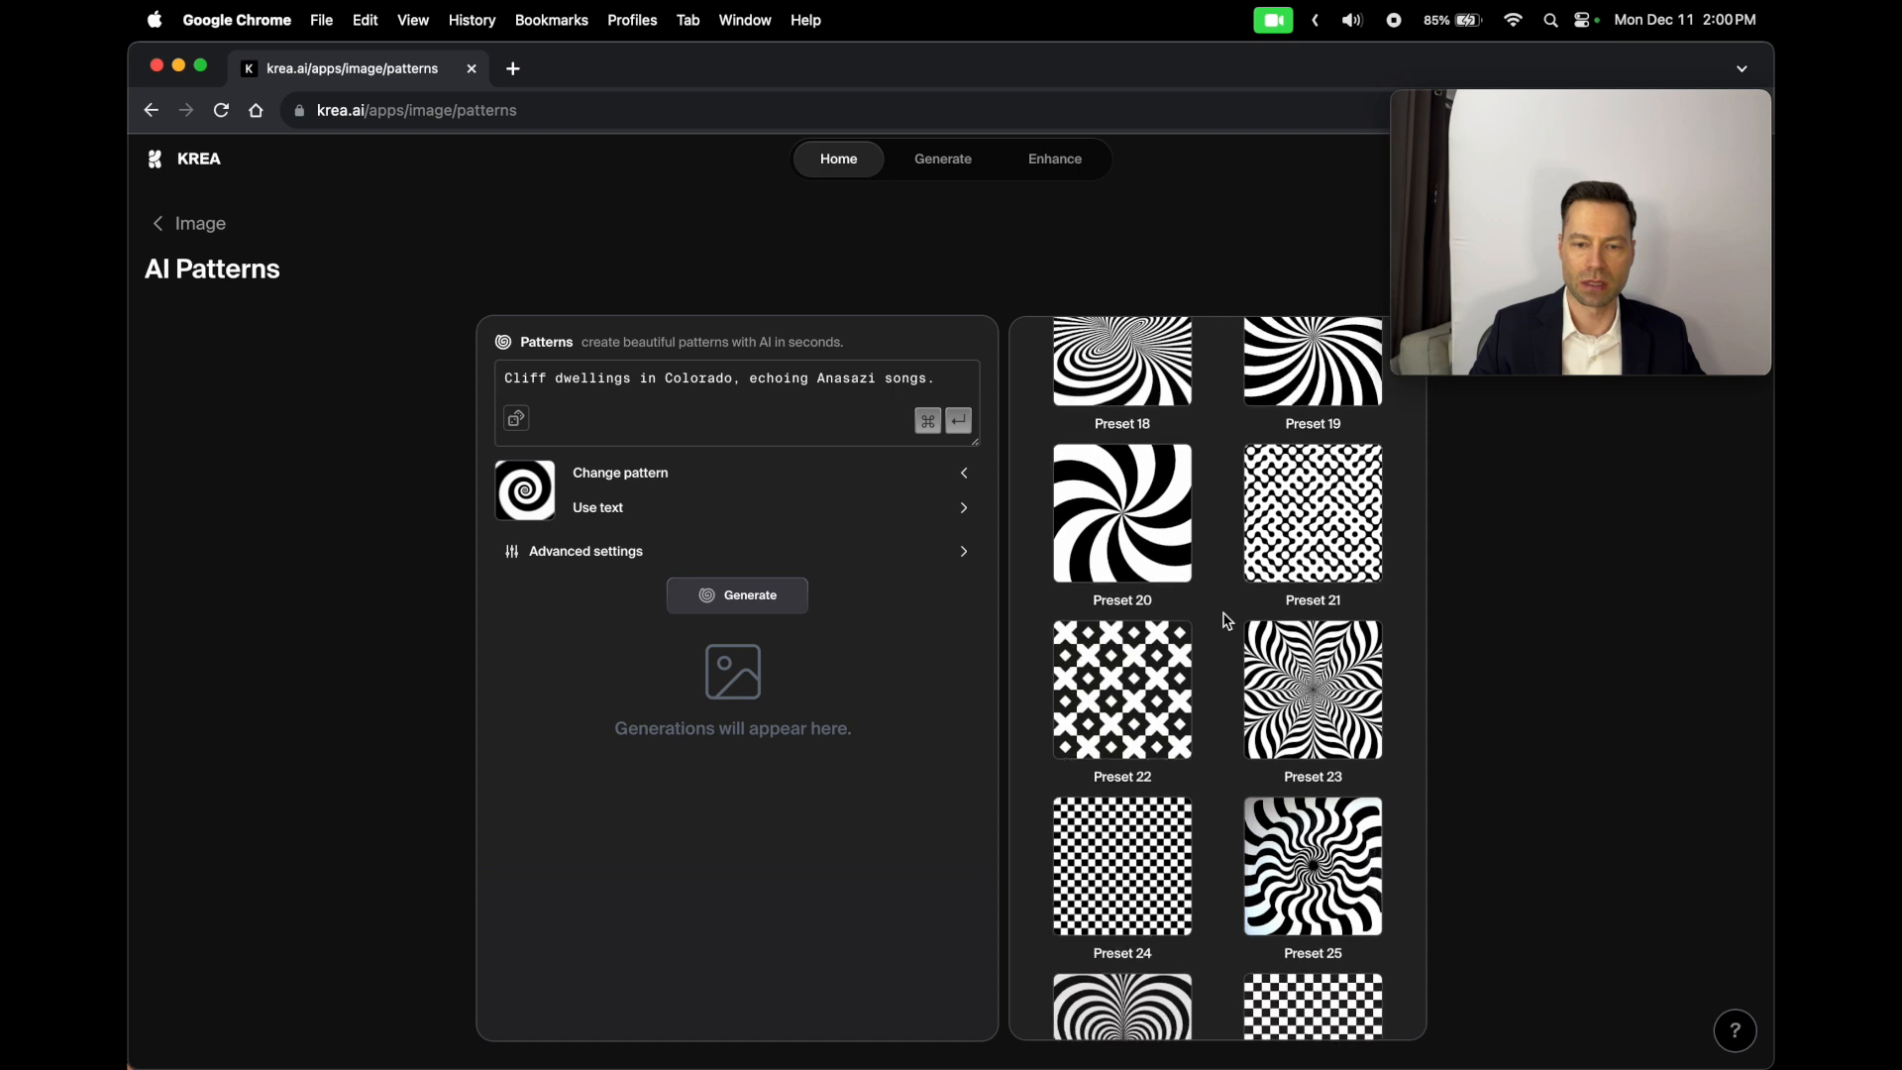
{"action": "scroll", "coordinate": [1199, 670], "scroll_direction": "down", "scroll_amount": 1}
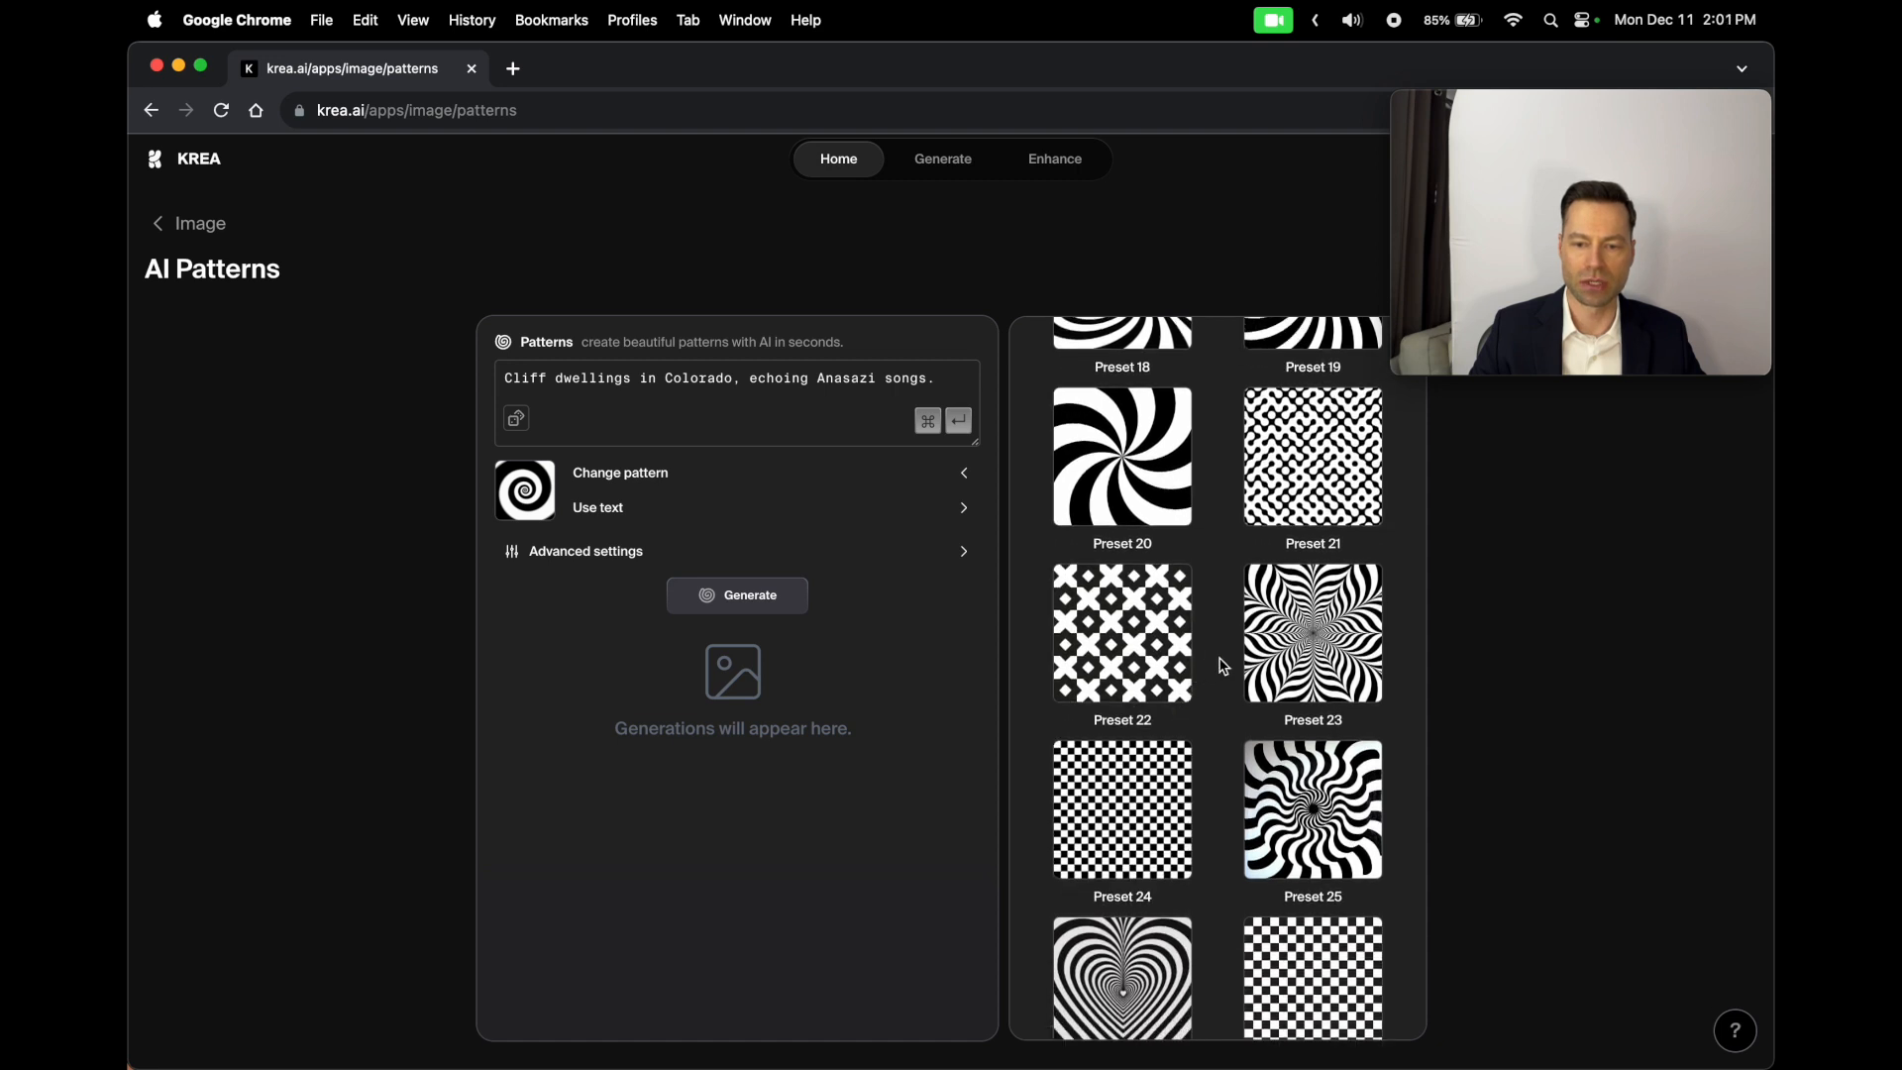
{"action": "left_click", "coordinate": [1337, 815]}
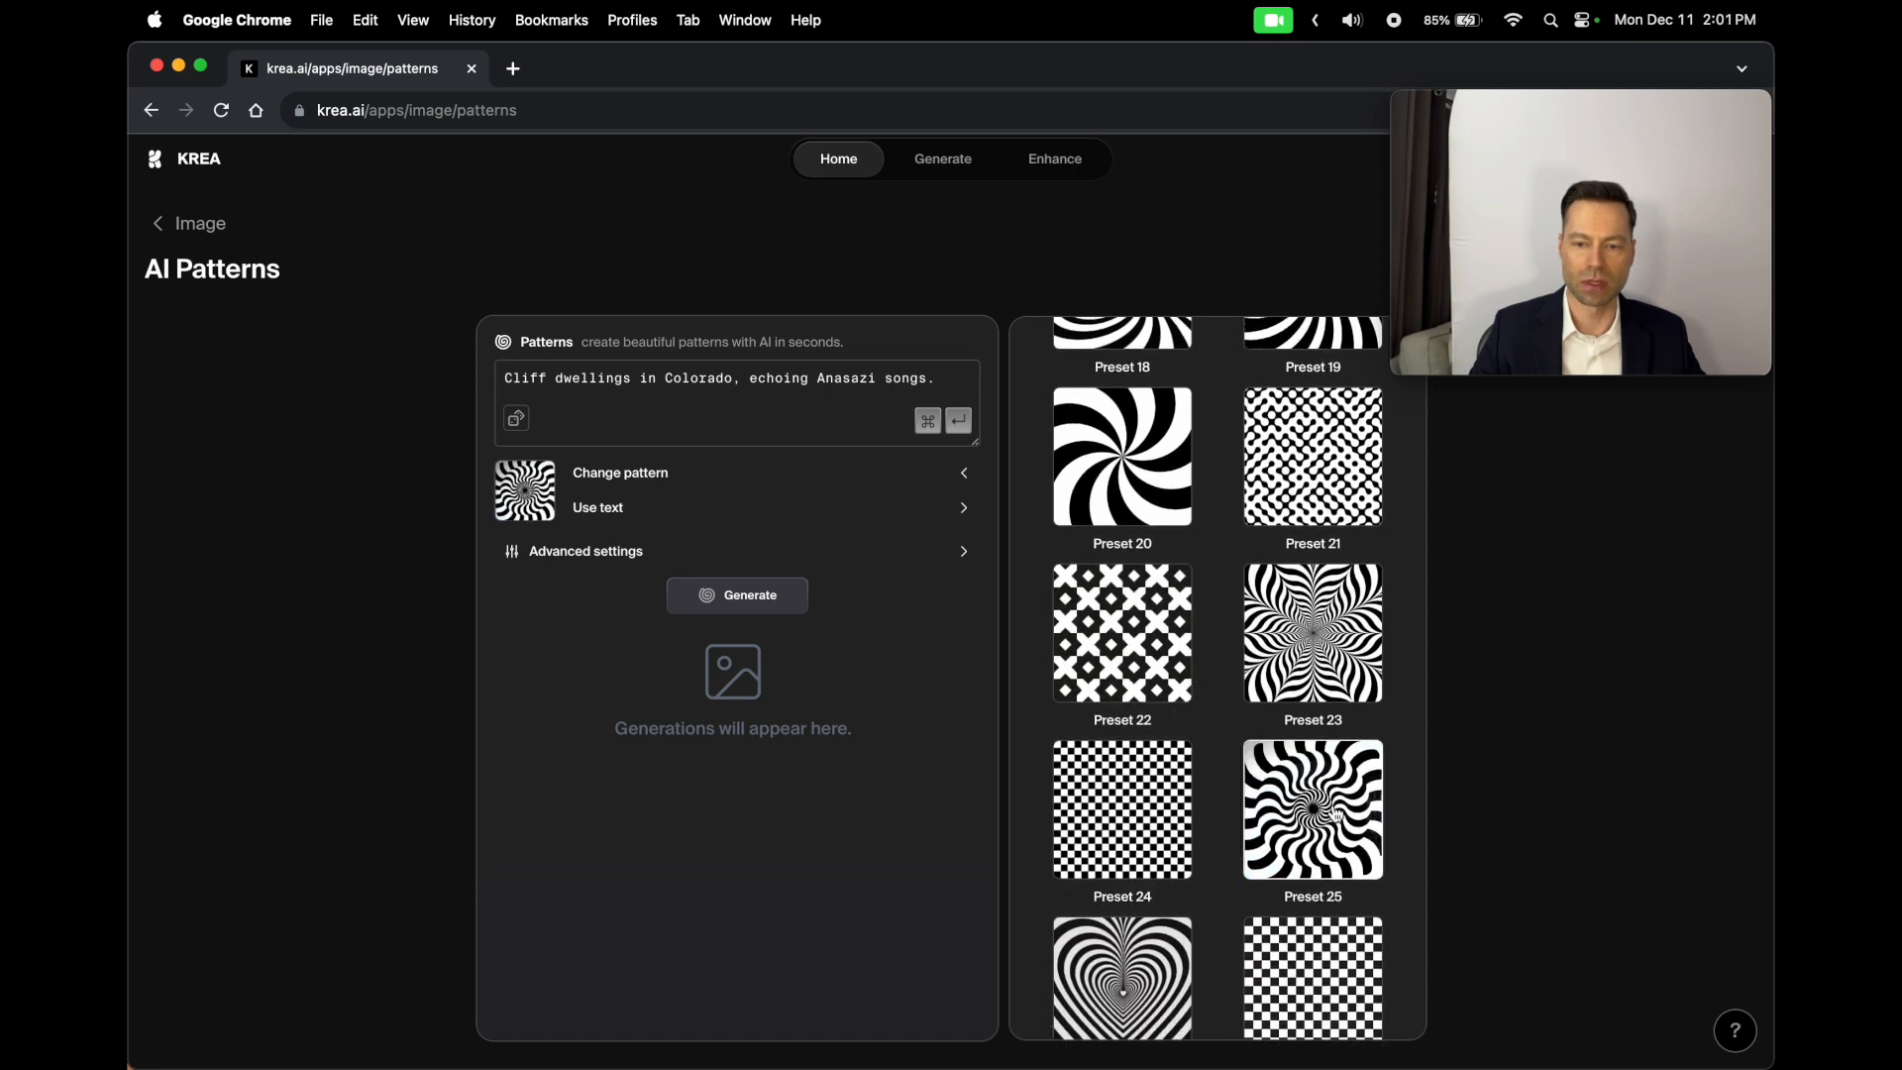
Step: Examine the text pattern option and the advanced settings for strength, guidance scale, negative prompt, diffusion steps and seed
{"action": "left_click", "coordinate": [959, 520]}
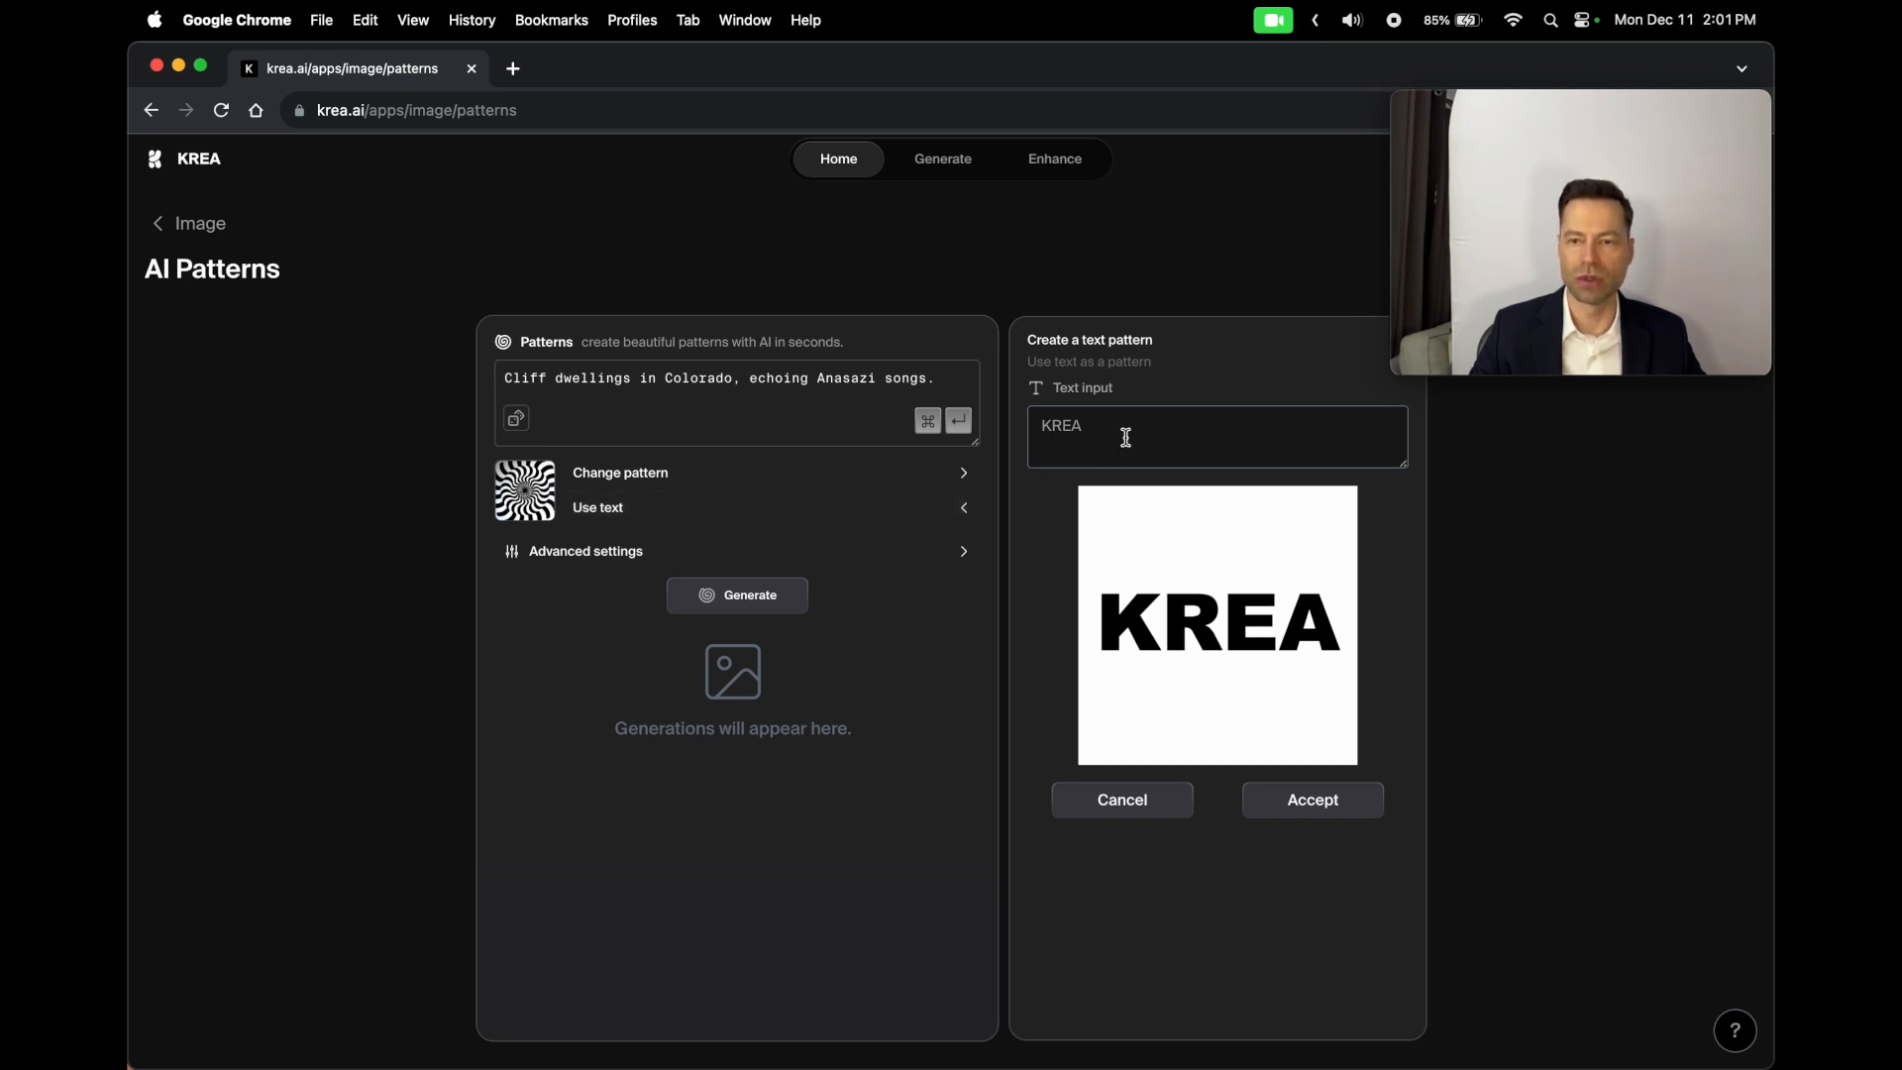
{"action": "left_click", "coordinate": [882, 551]}
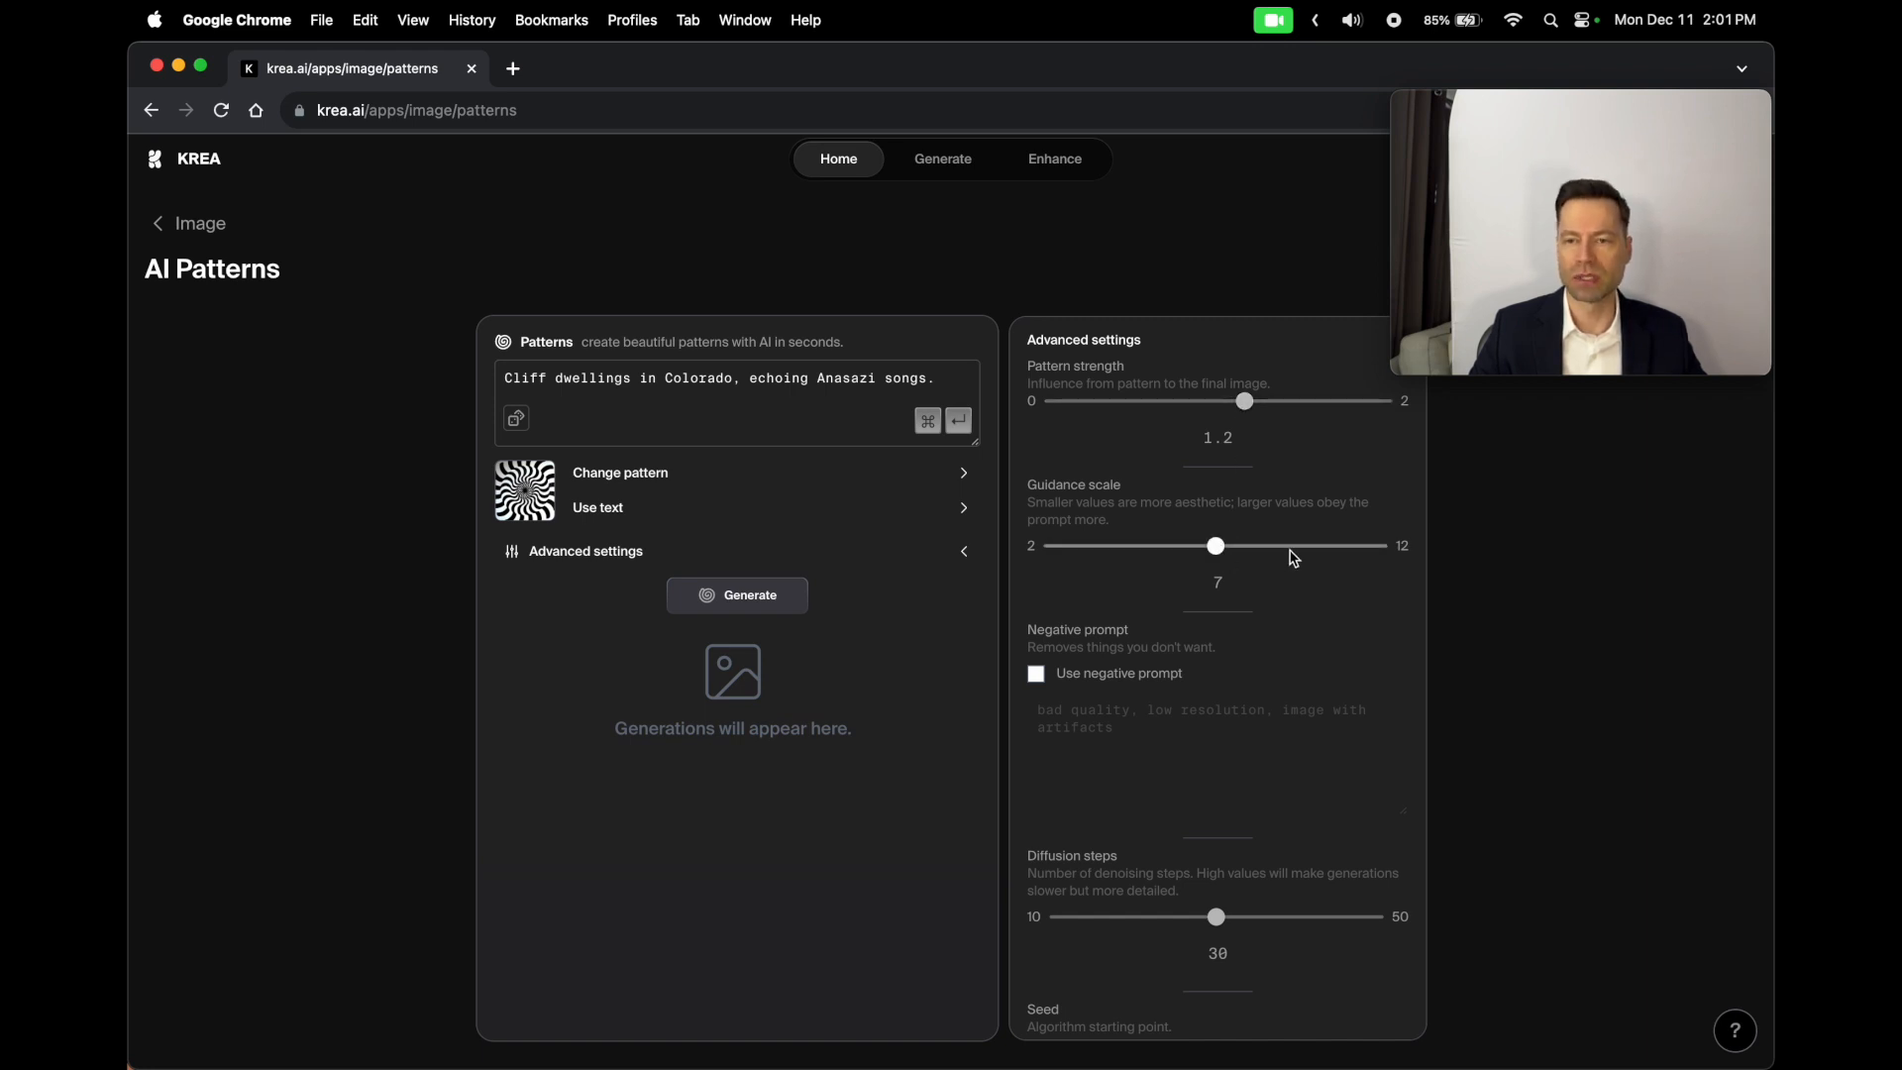
{"action": "scroll", "coordinate": [1233, 763], "scroll_direction": "down", "scroll_amount": 1}
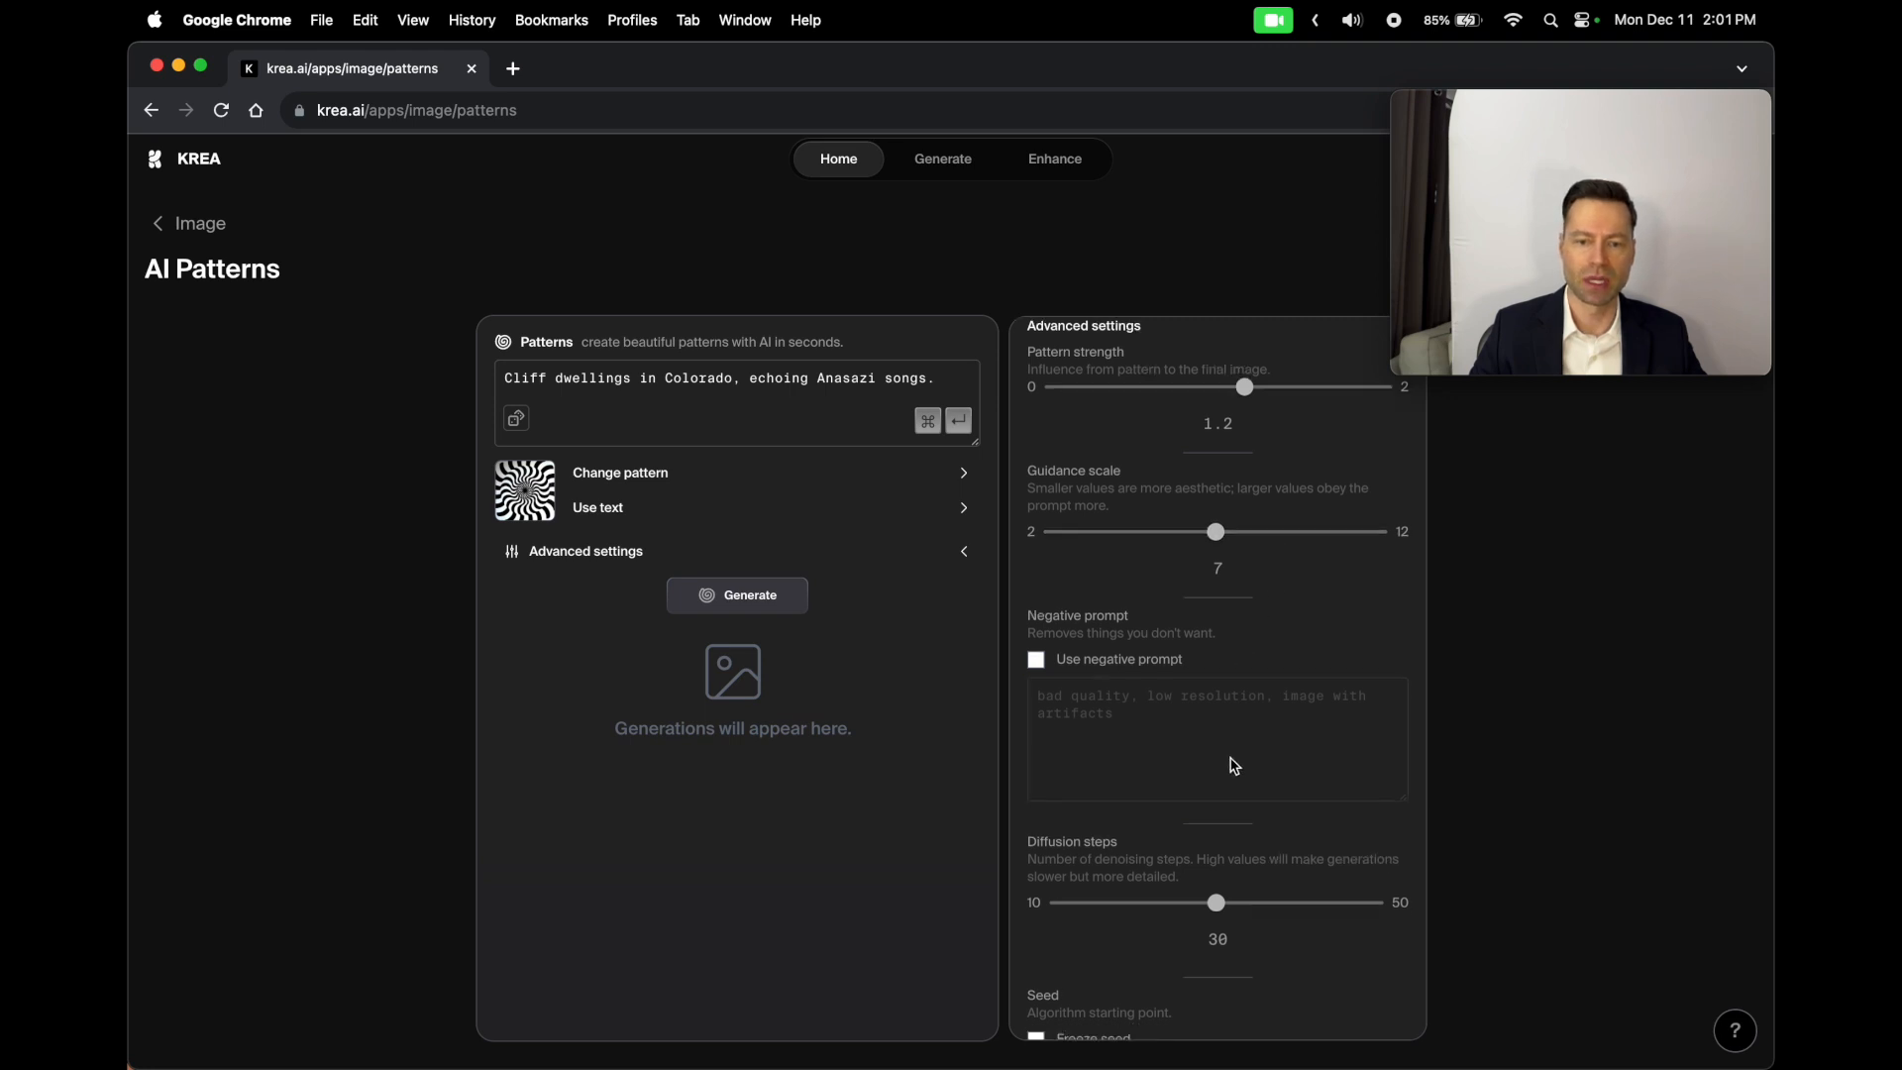
{"action": "scroll", "coordinate": [1179, 715], "scroll_direction": "down", "scroll_amount": 2}
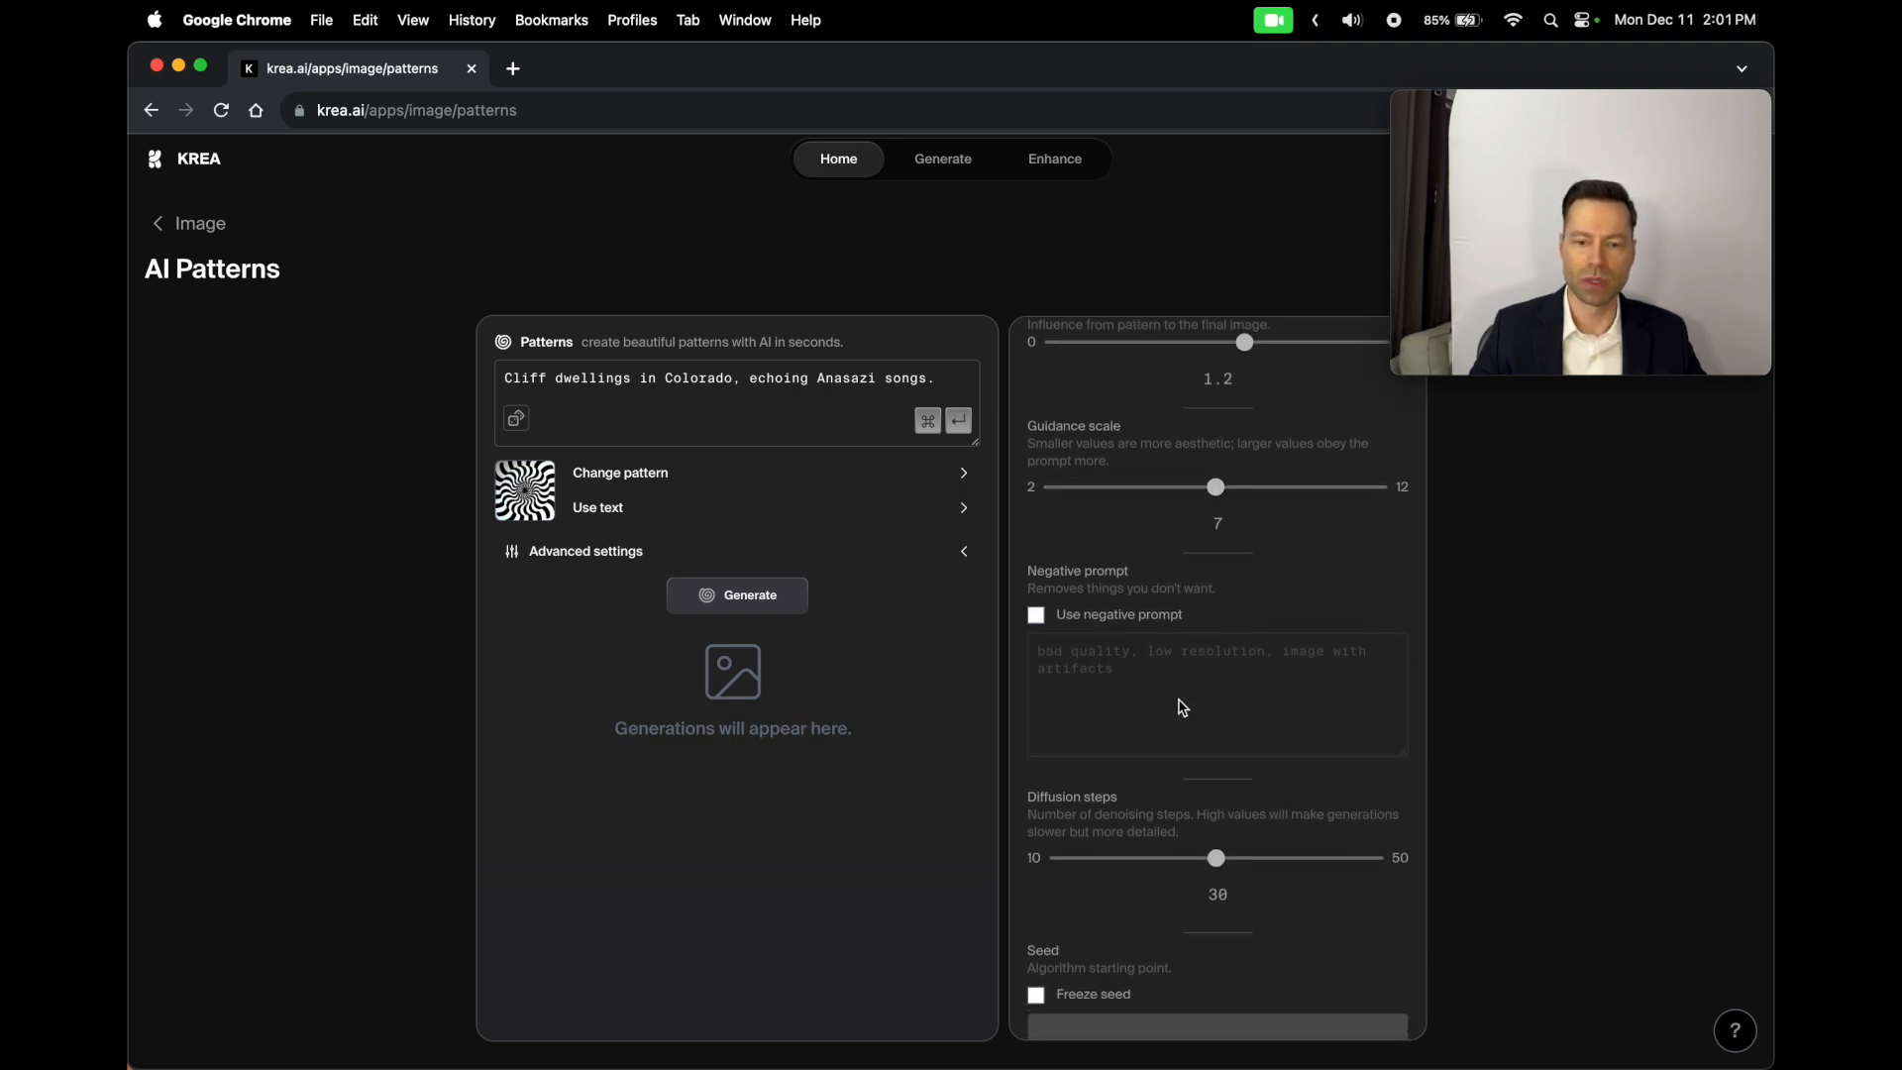
{"action": "scroll", "coordinate": [1182, 706], "scroll_direction": "down", "scroll_amount": 1}
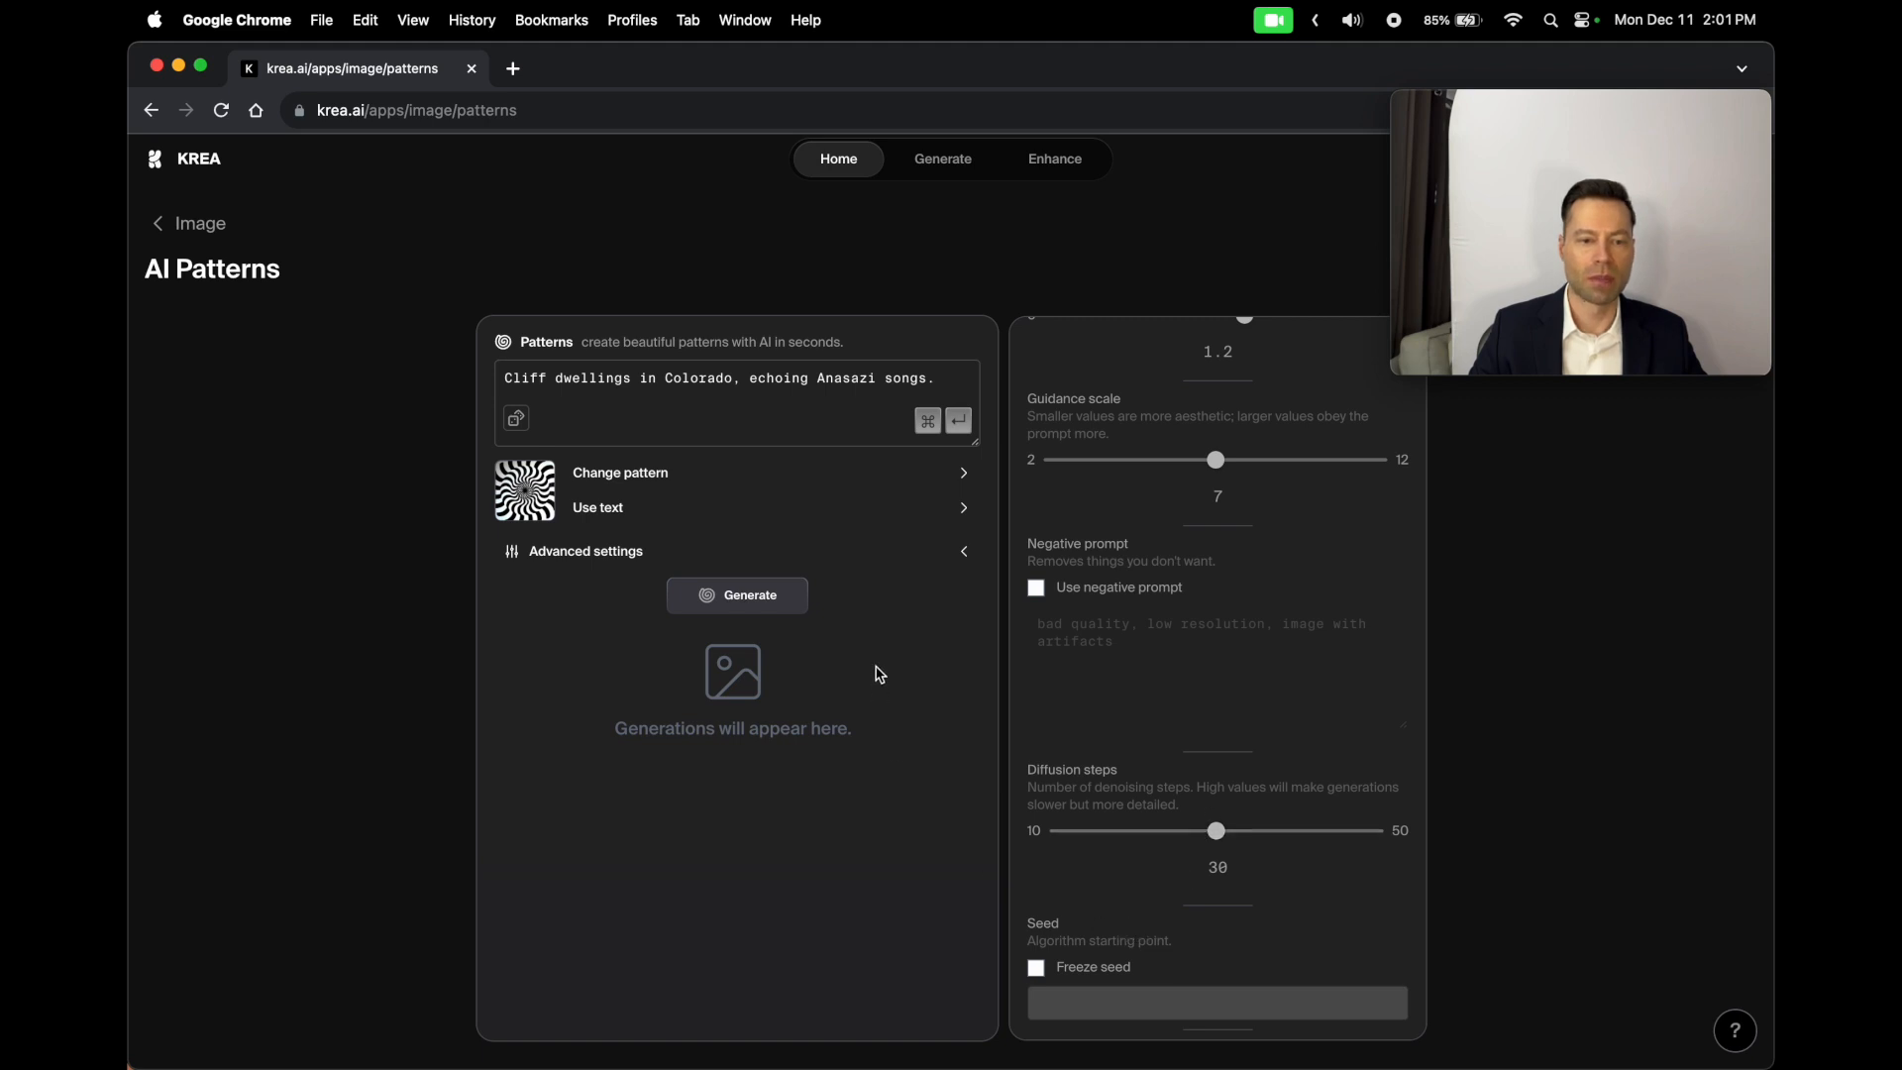
Step: Generate the cliff-dwelling pattern images and close the full-size view of one result
{"action": "left_click", "coordinate": [746, 599]}
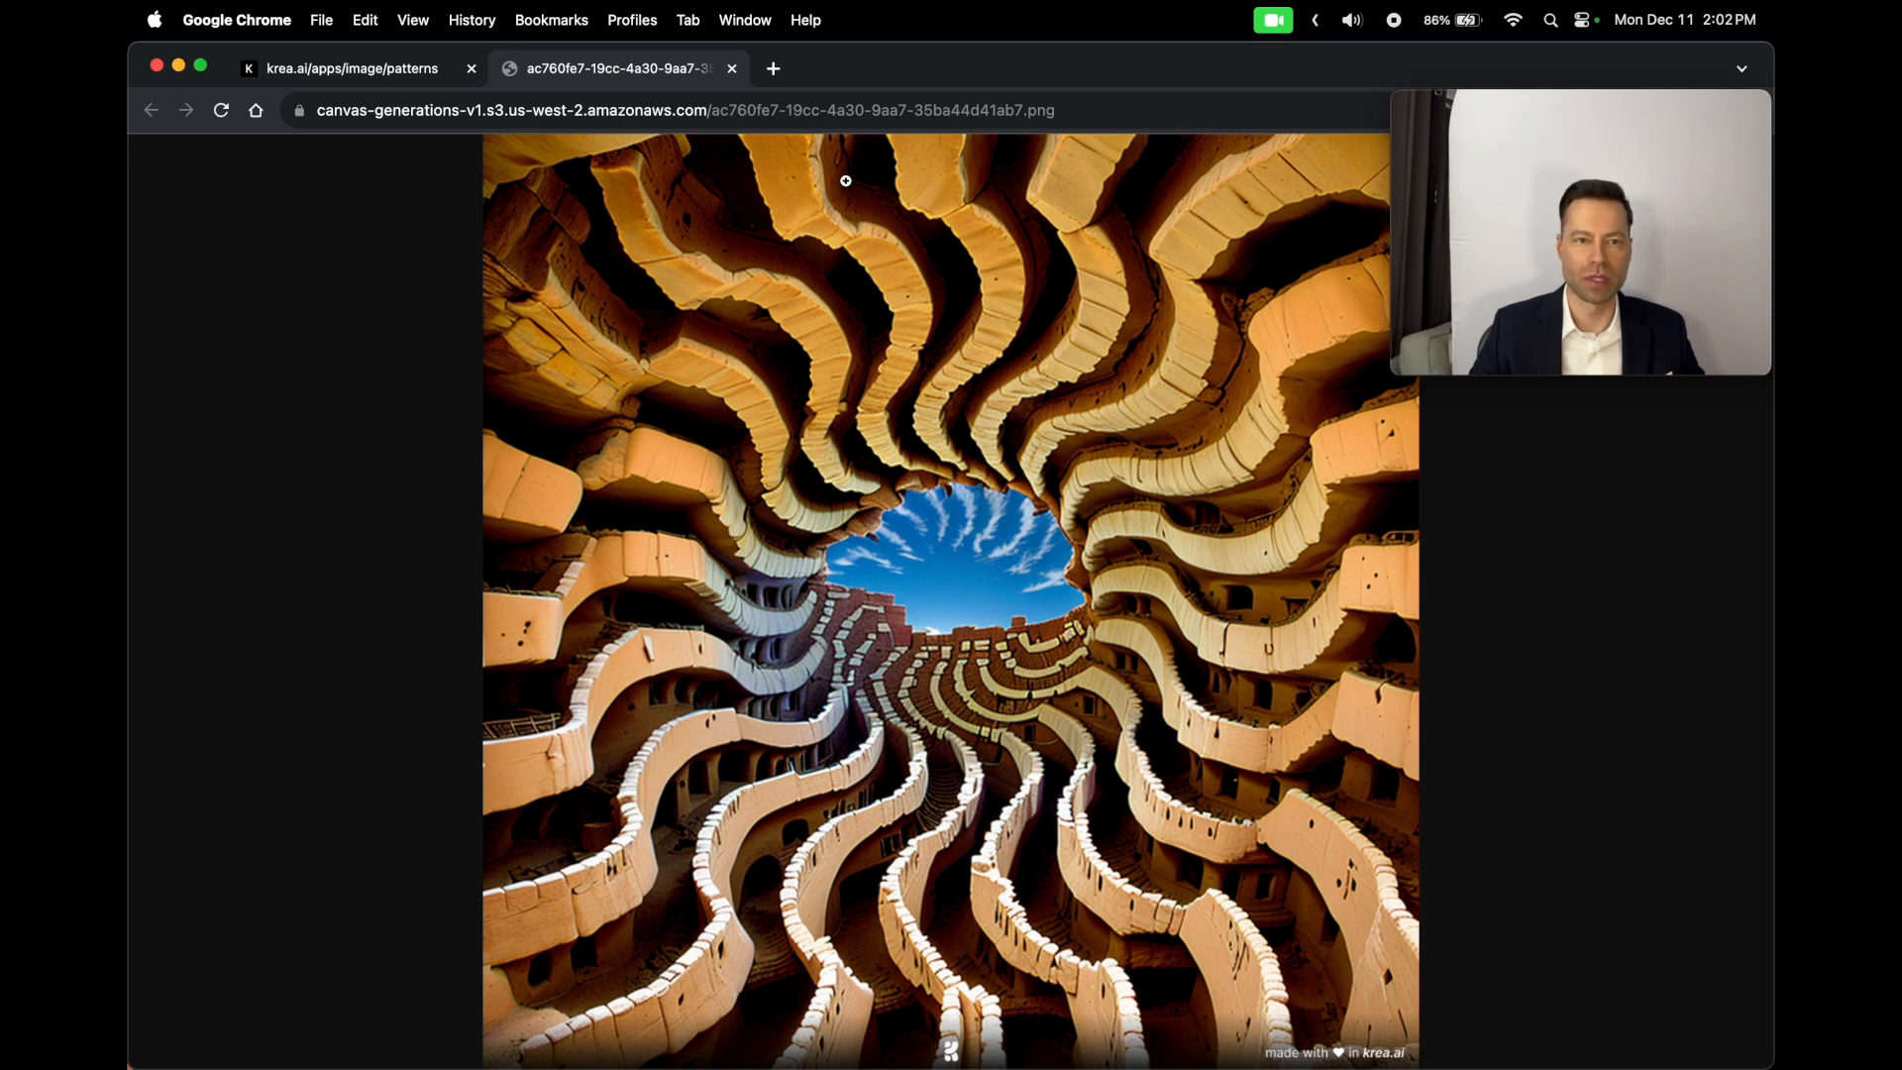
{"action": "left_click", "coordinate": [732, 69]}
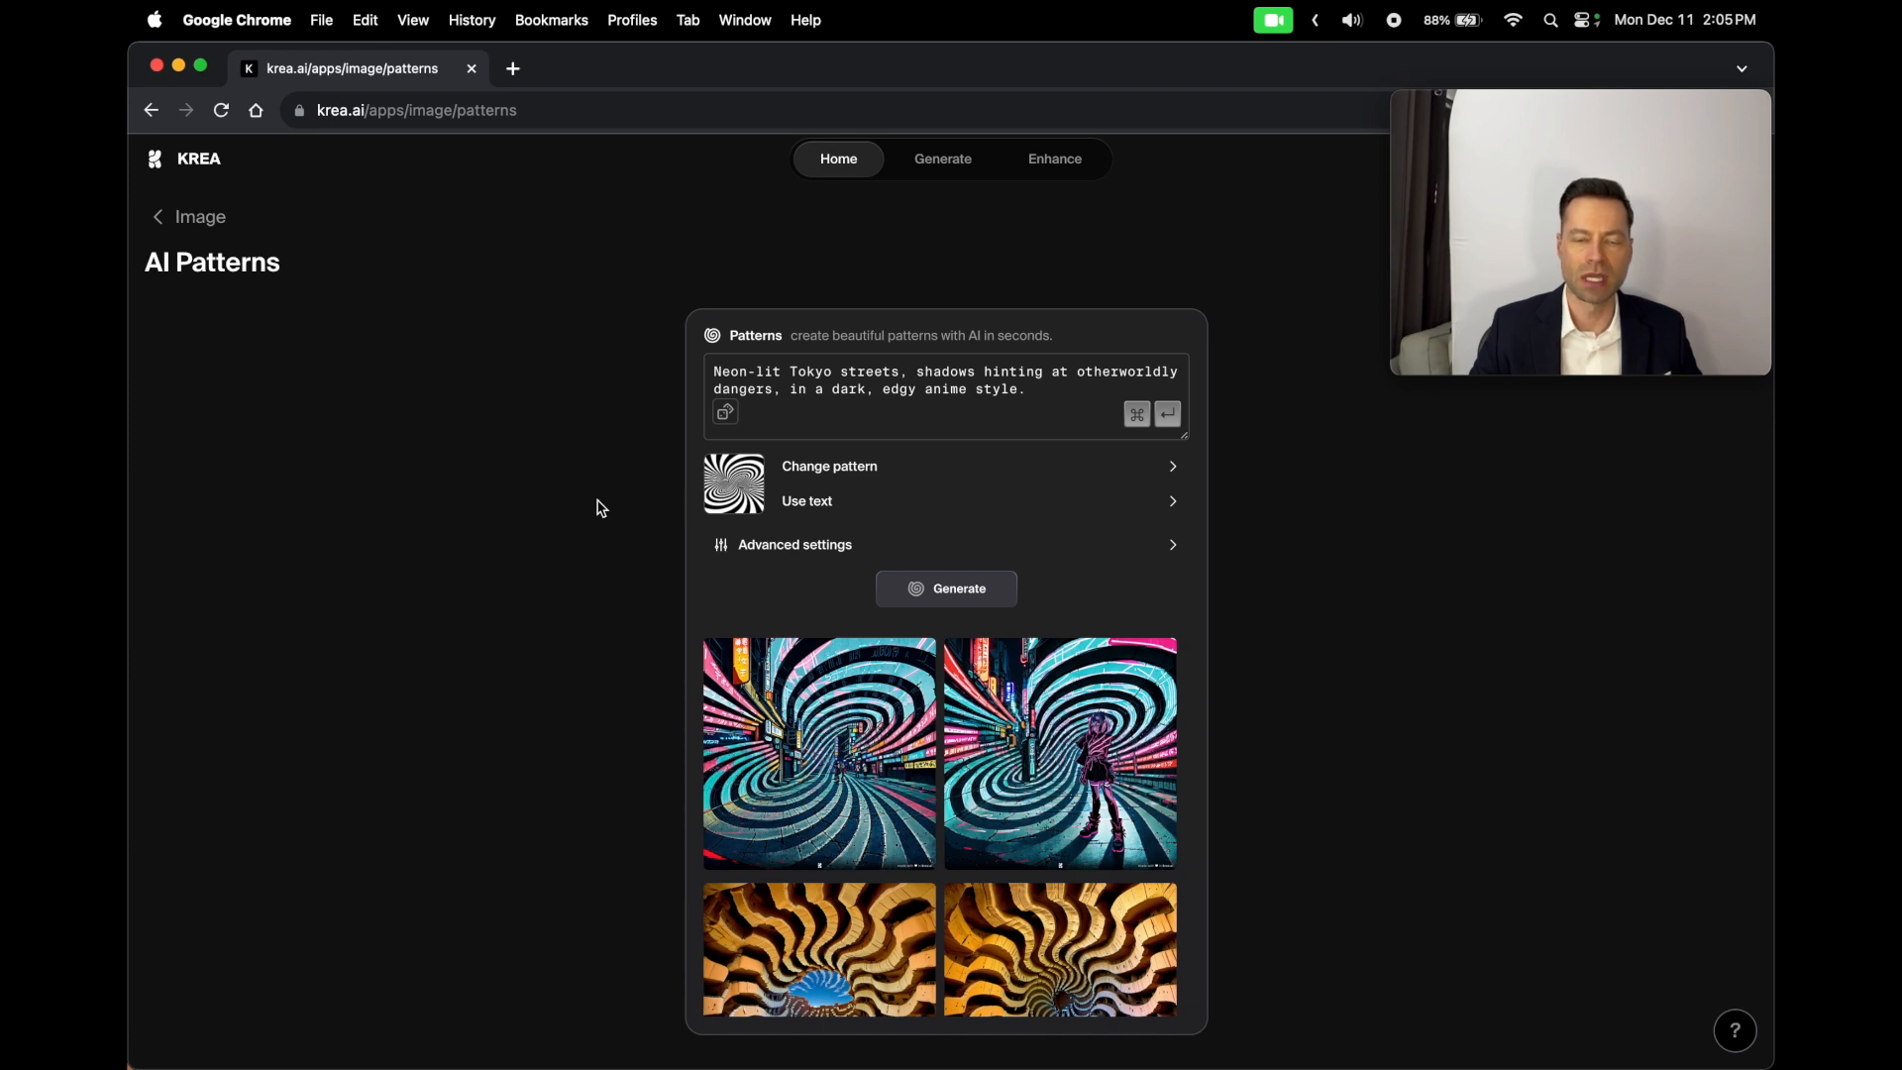
Step: Open the first generated neon-lit Tokyo spiral image at full size
{"action": "left_click", "coordinate": [807, 760]}
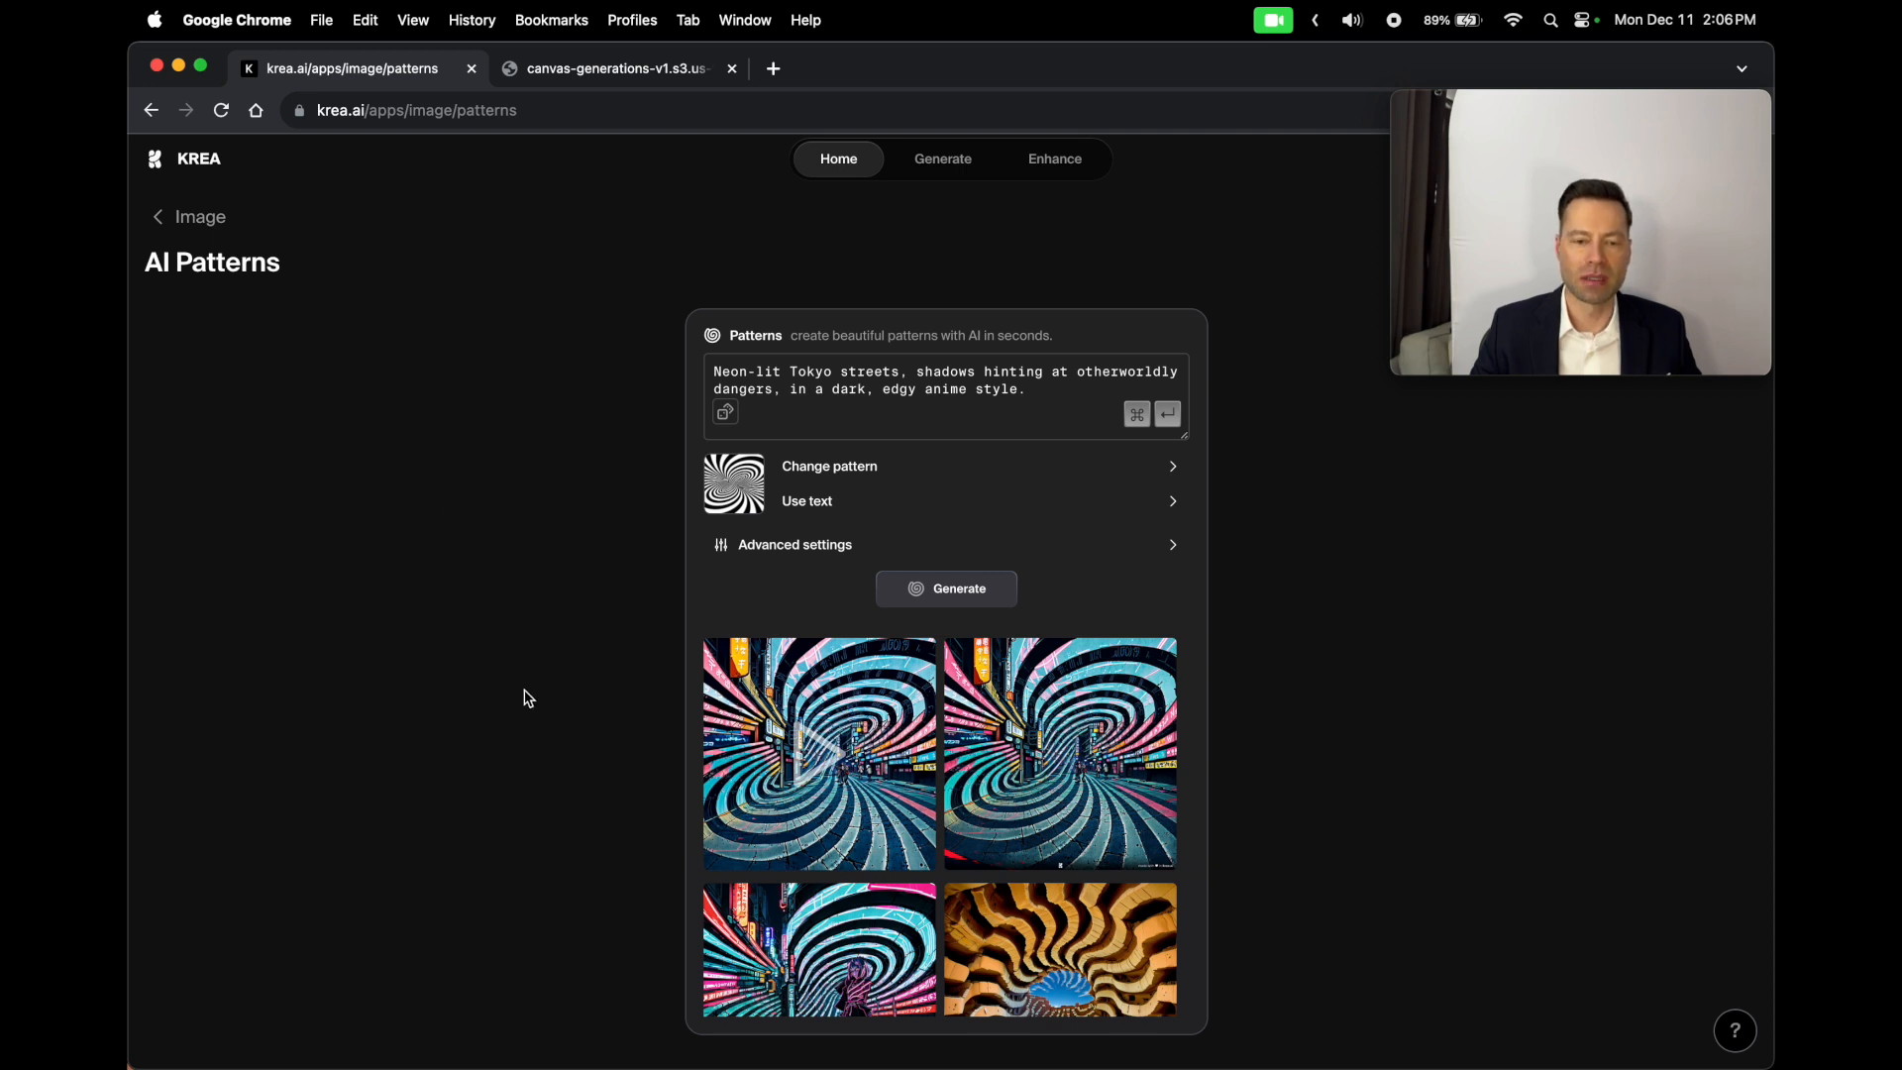
{"action": "mouse_move", "coordinate": [1060, 857]}
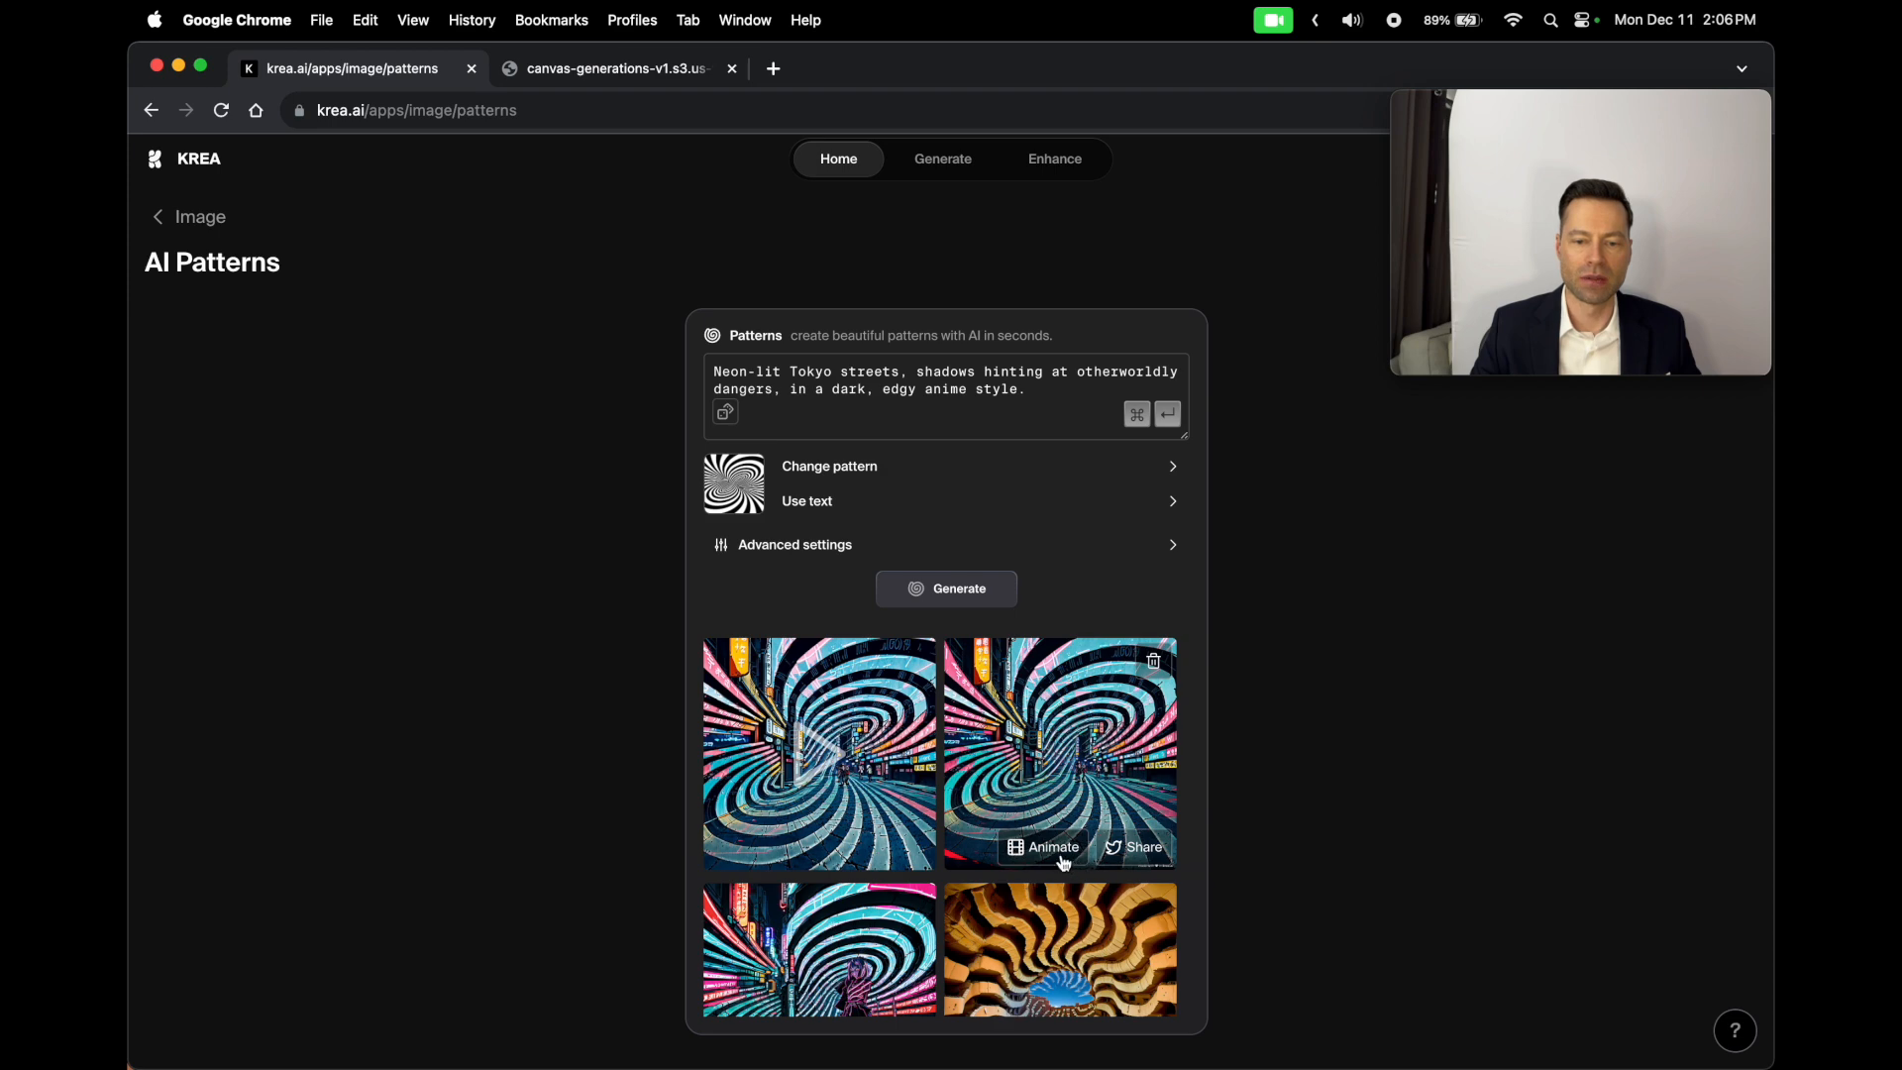
Step: Play the animated video of the neon-lit Tokyo spiral and replay it
{"action": "mouse_move", "coordinate": [911, 852]}
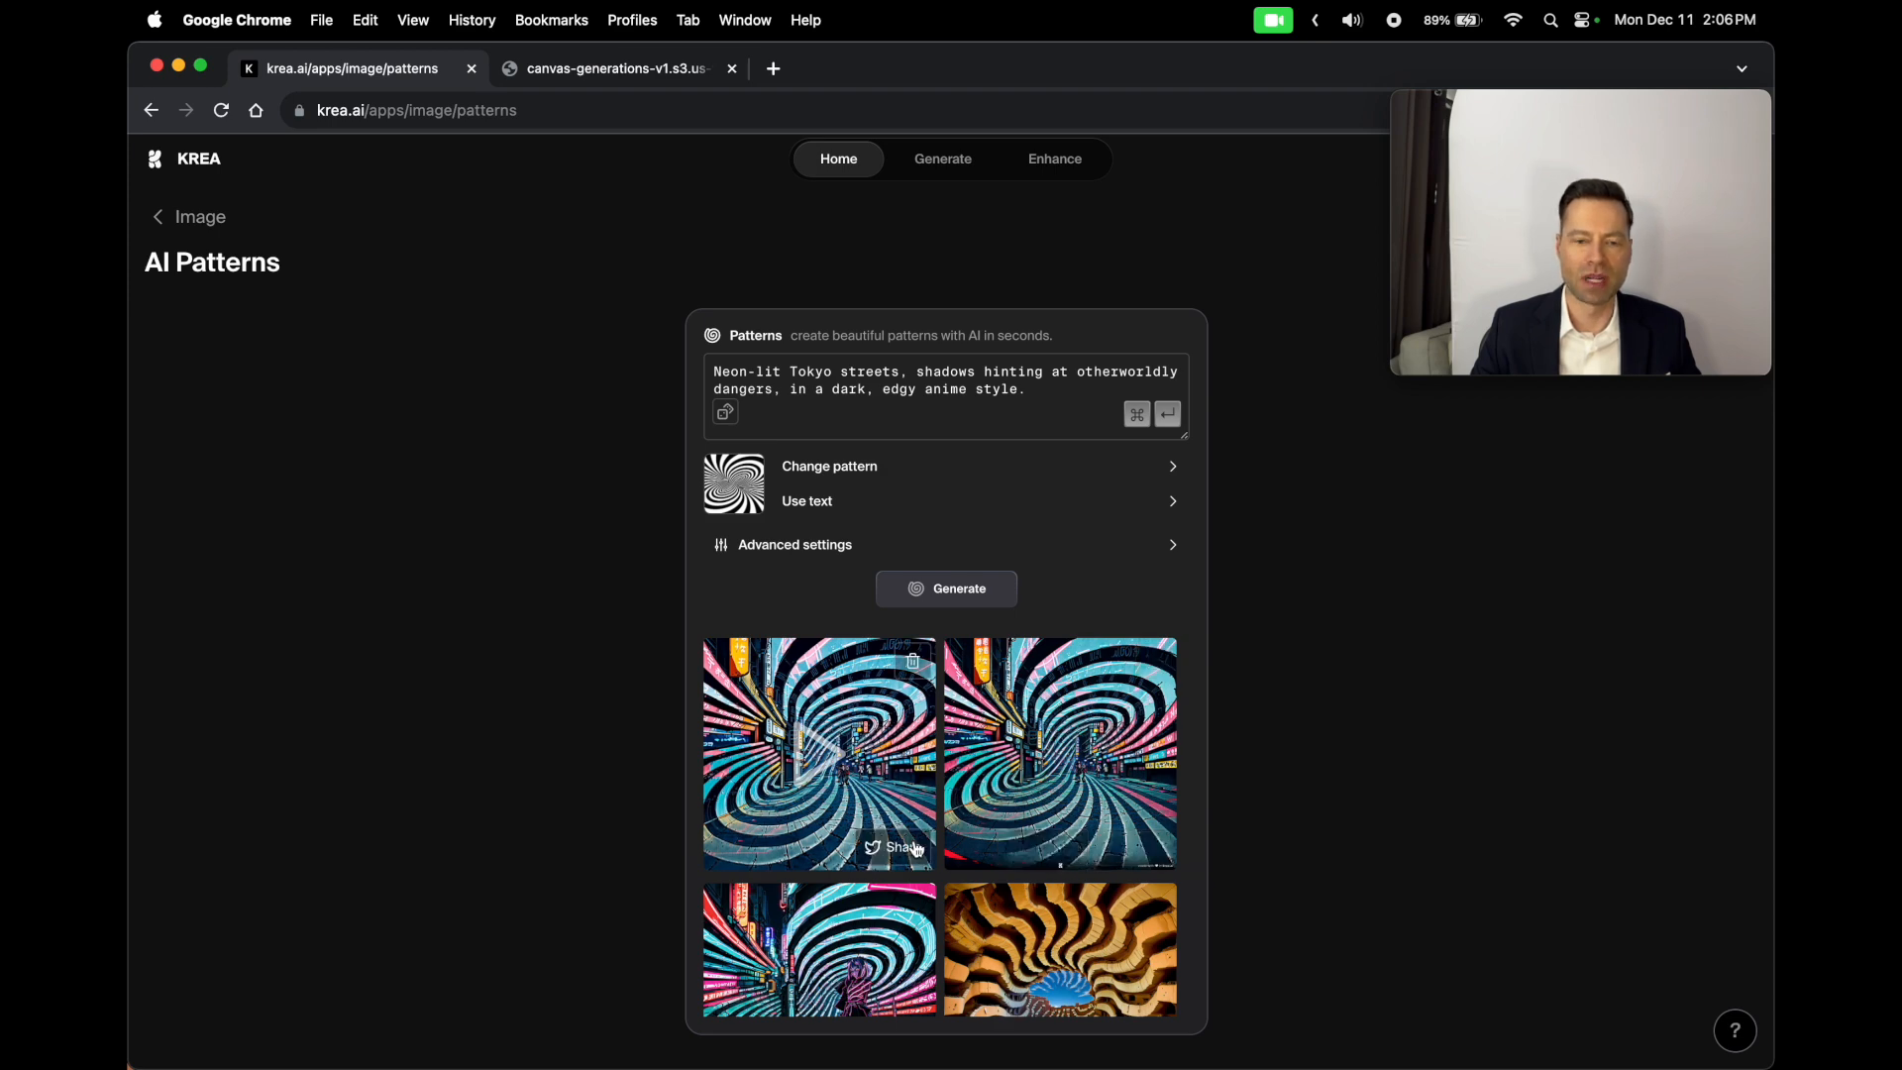
{"action": "left_click", "coordinate": [679, 75]}
{"action": "left_click", "coordinate": [509, 1017]}
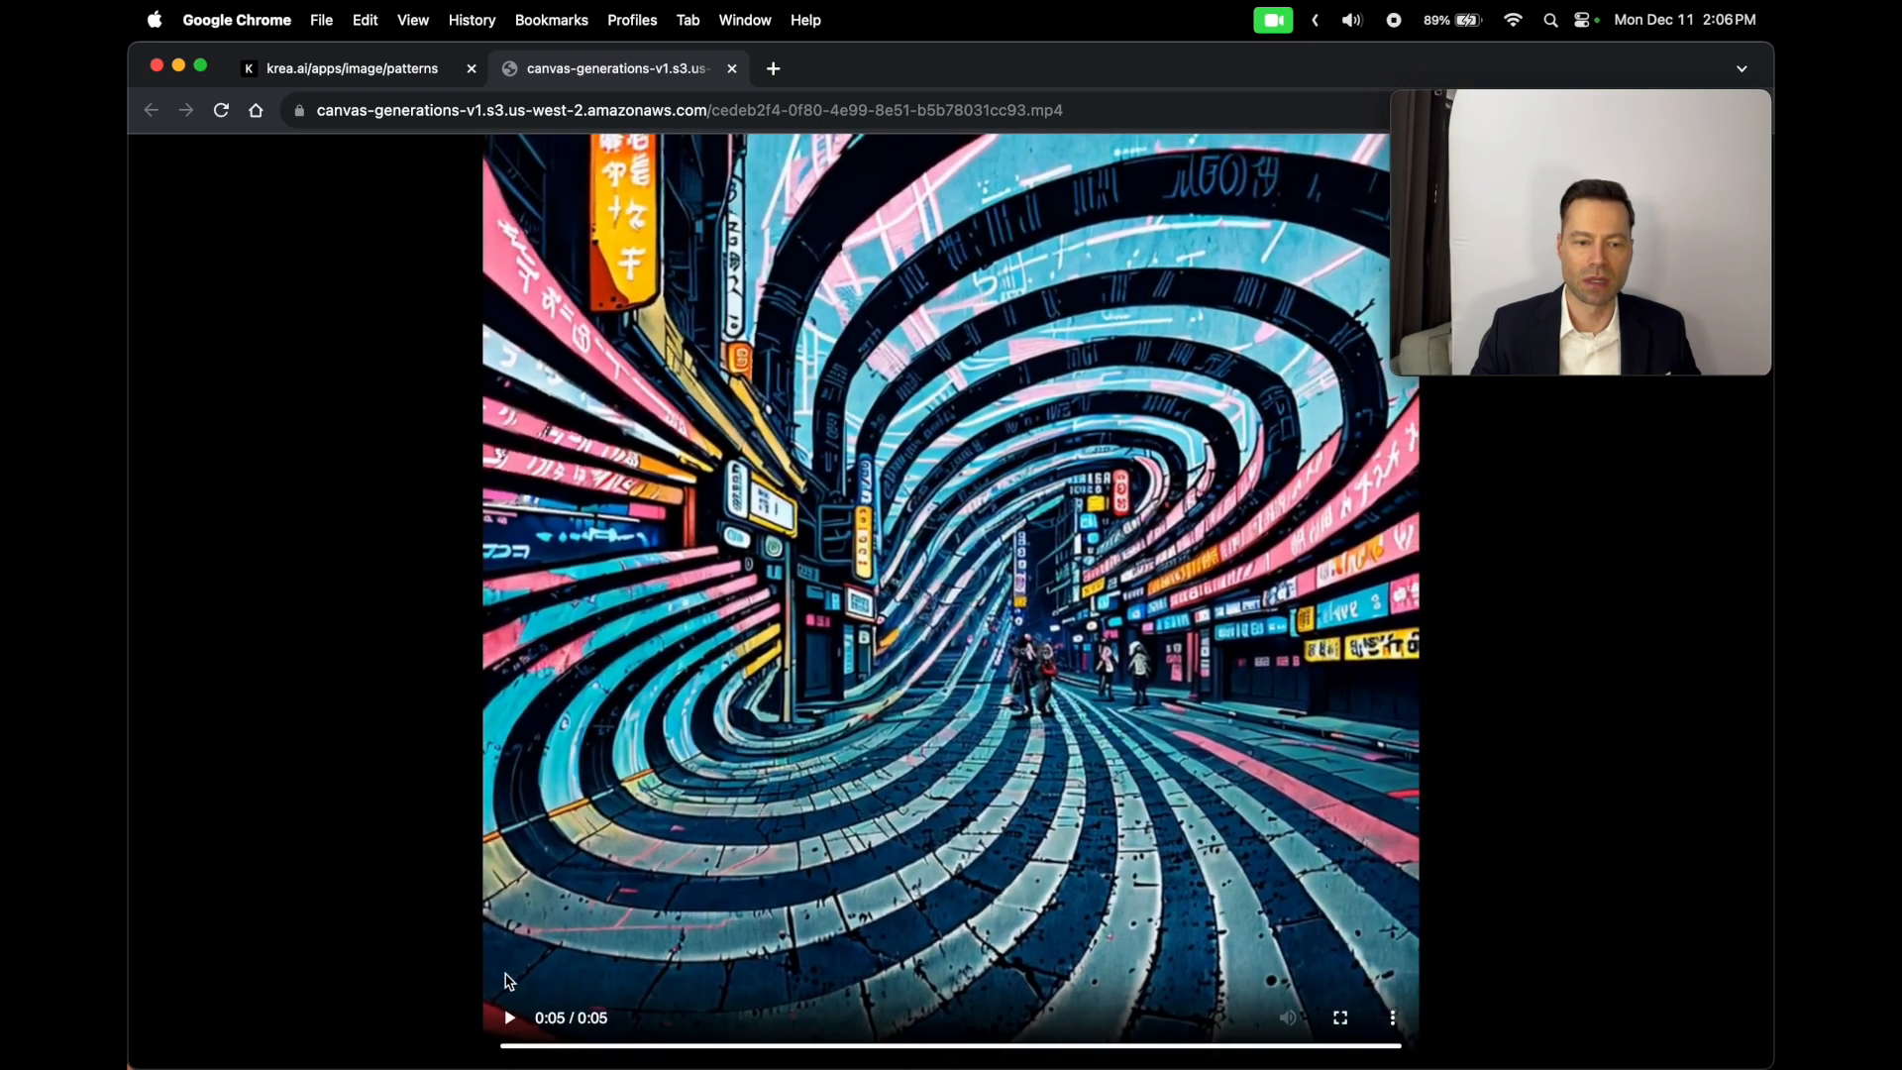
{"action": "left_click", "coordinate": [512, 1017]}
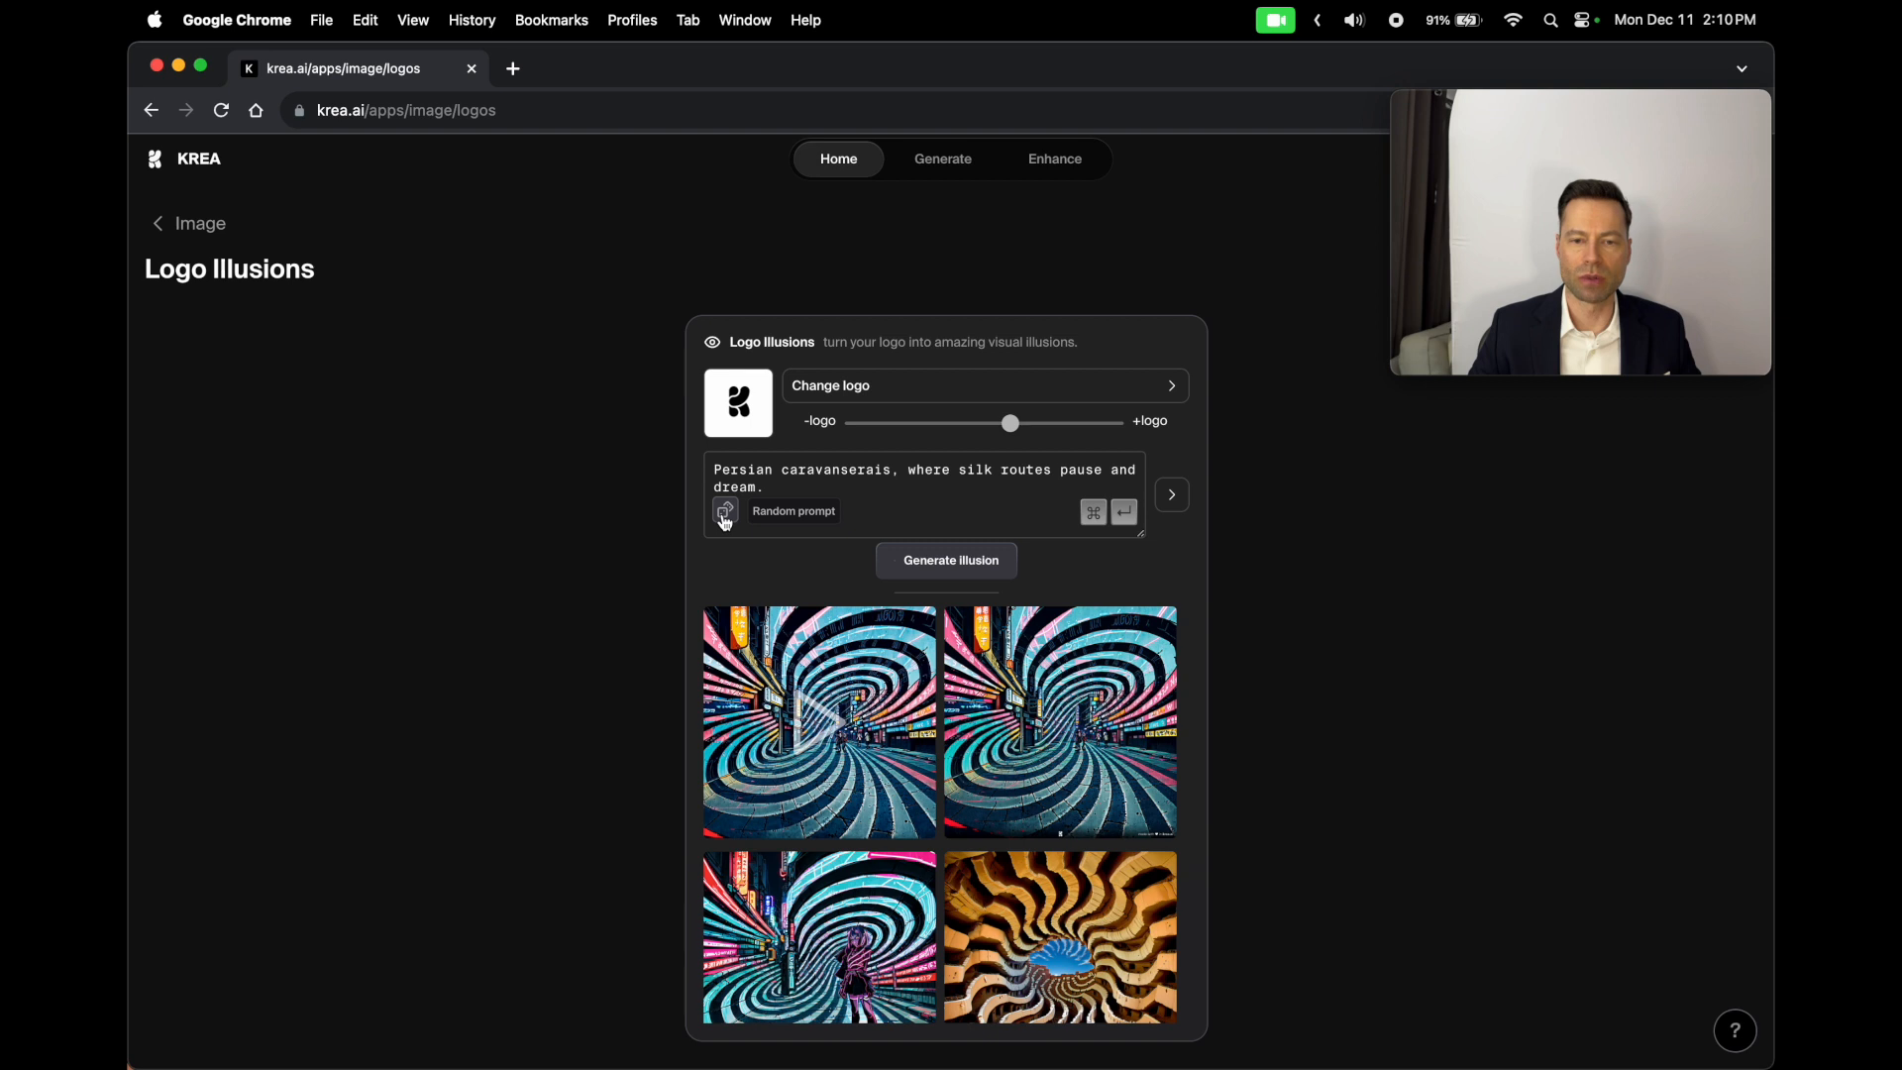
Step: Inspect the logo strength setting and the preset prompts in Logo Illusions
{"action": "mouse_move", "coordinate": [1011, 425]}
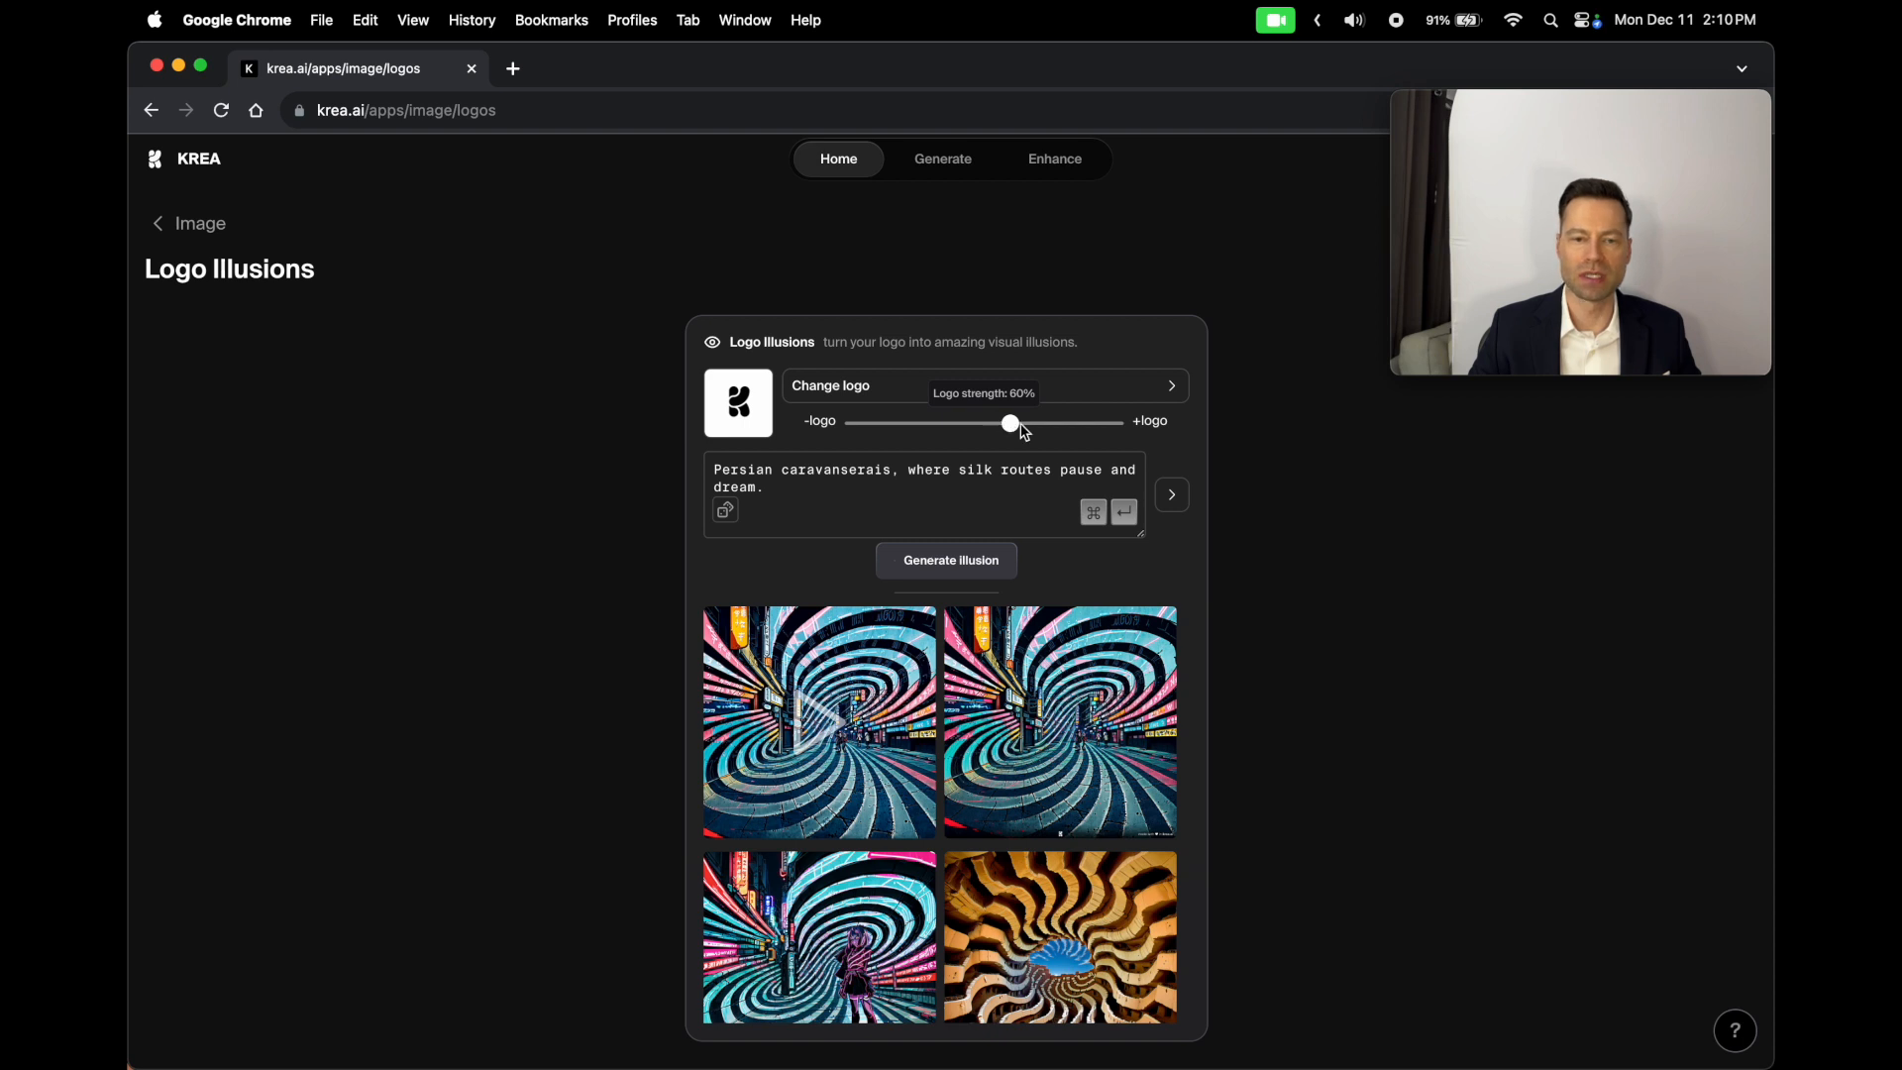
{"action": "key", "text": "Tab"}
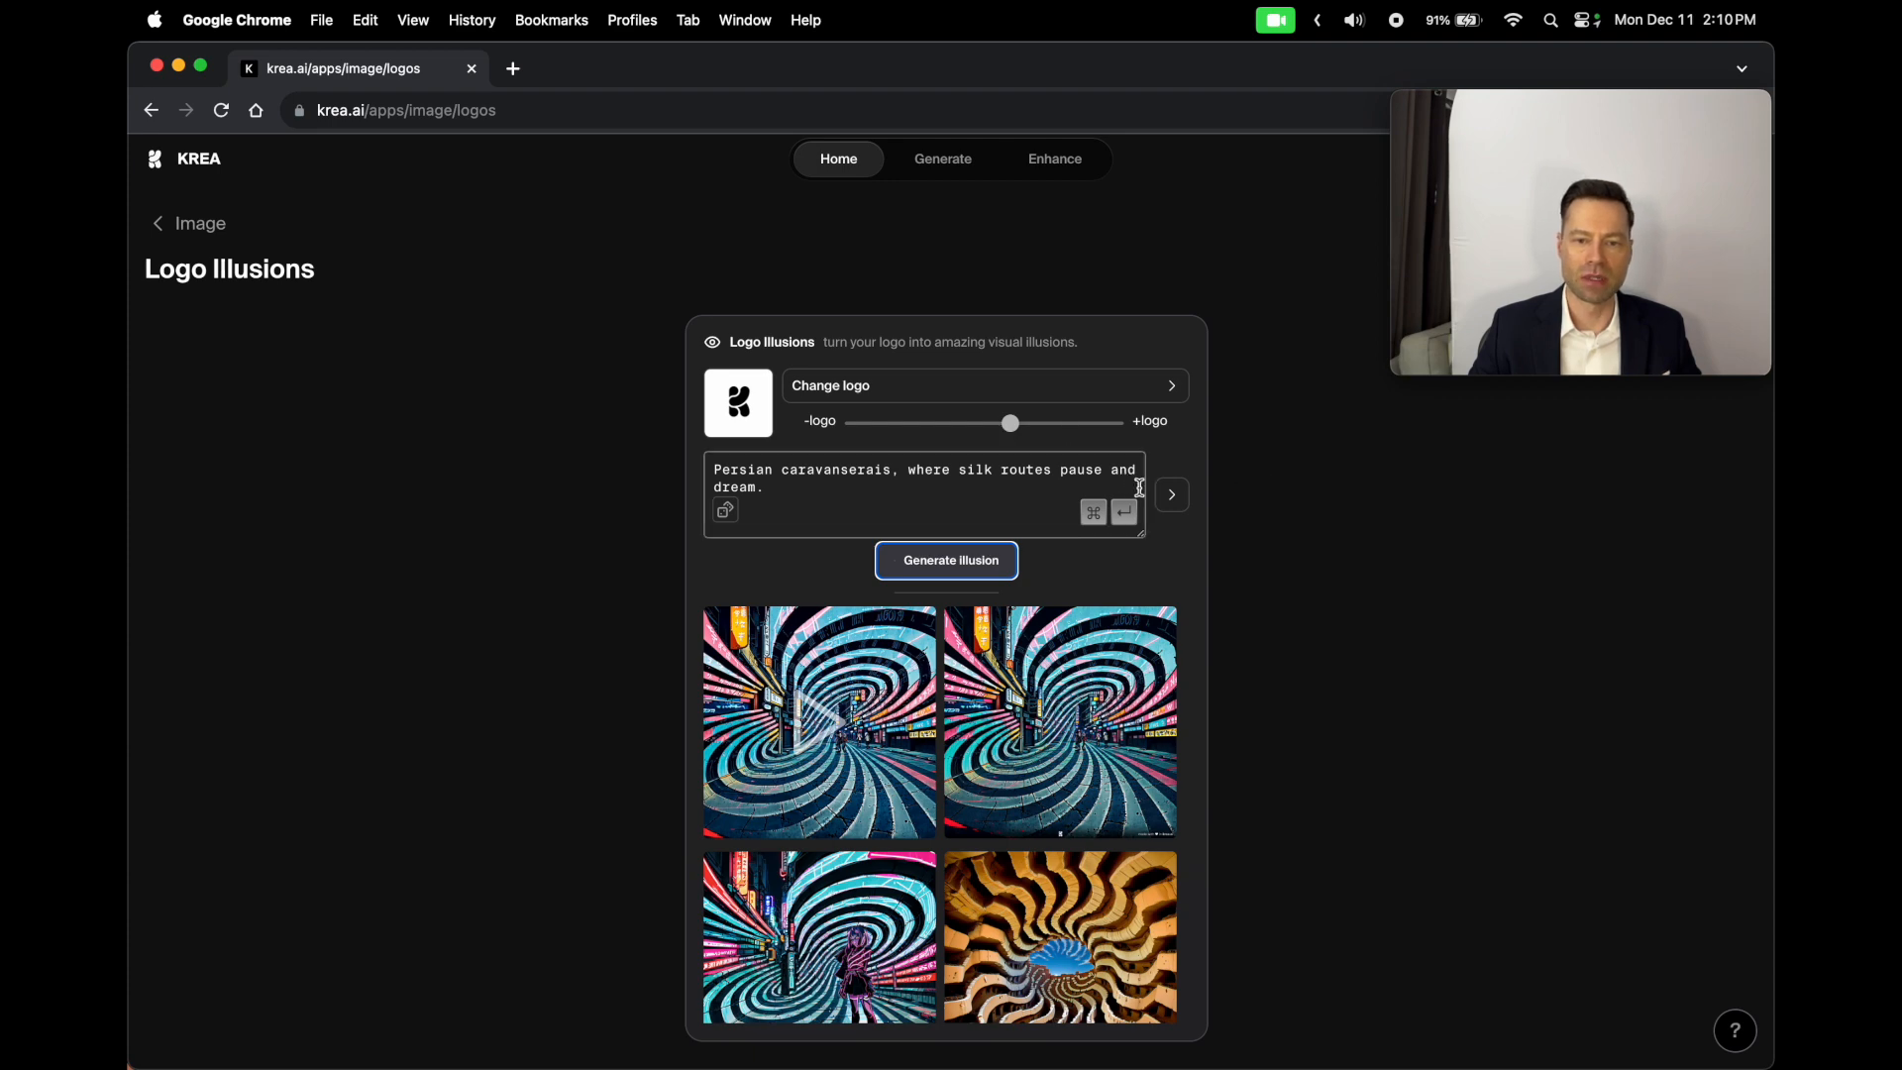
{"action": "left_click", "coordinate": [1172, 495]}
{"action": "left_click", "coordinate": [1172, 496]}
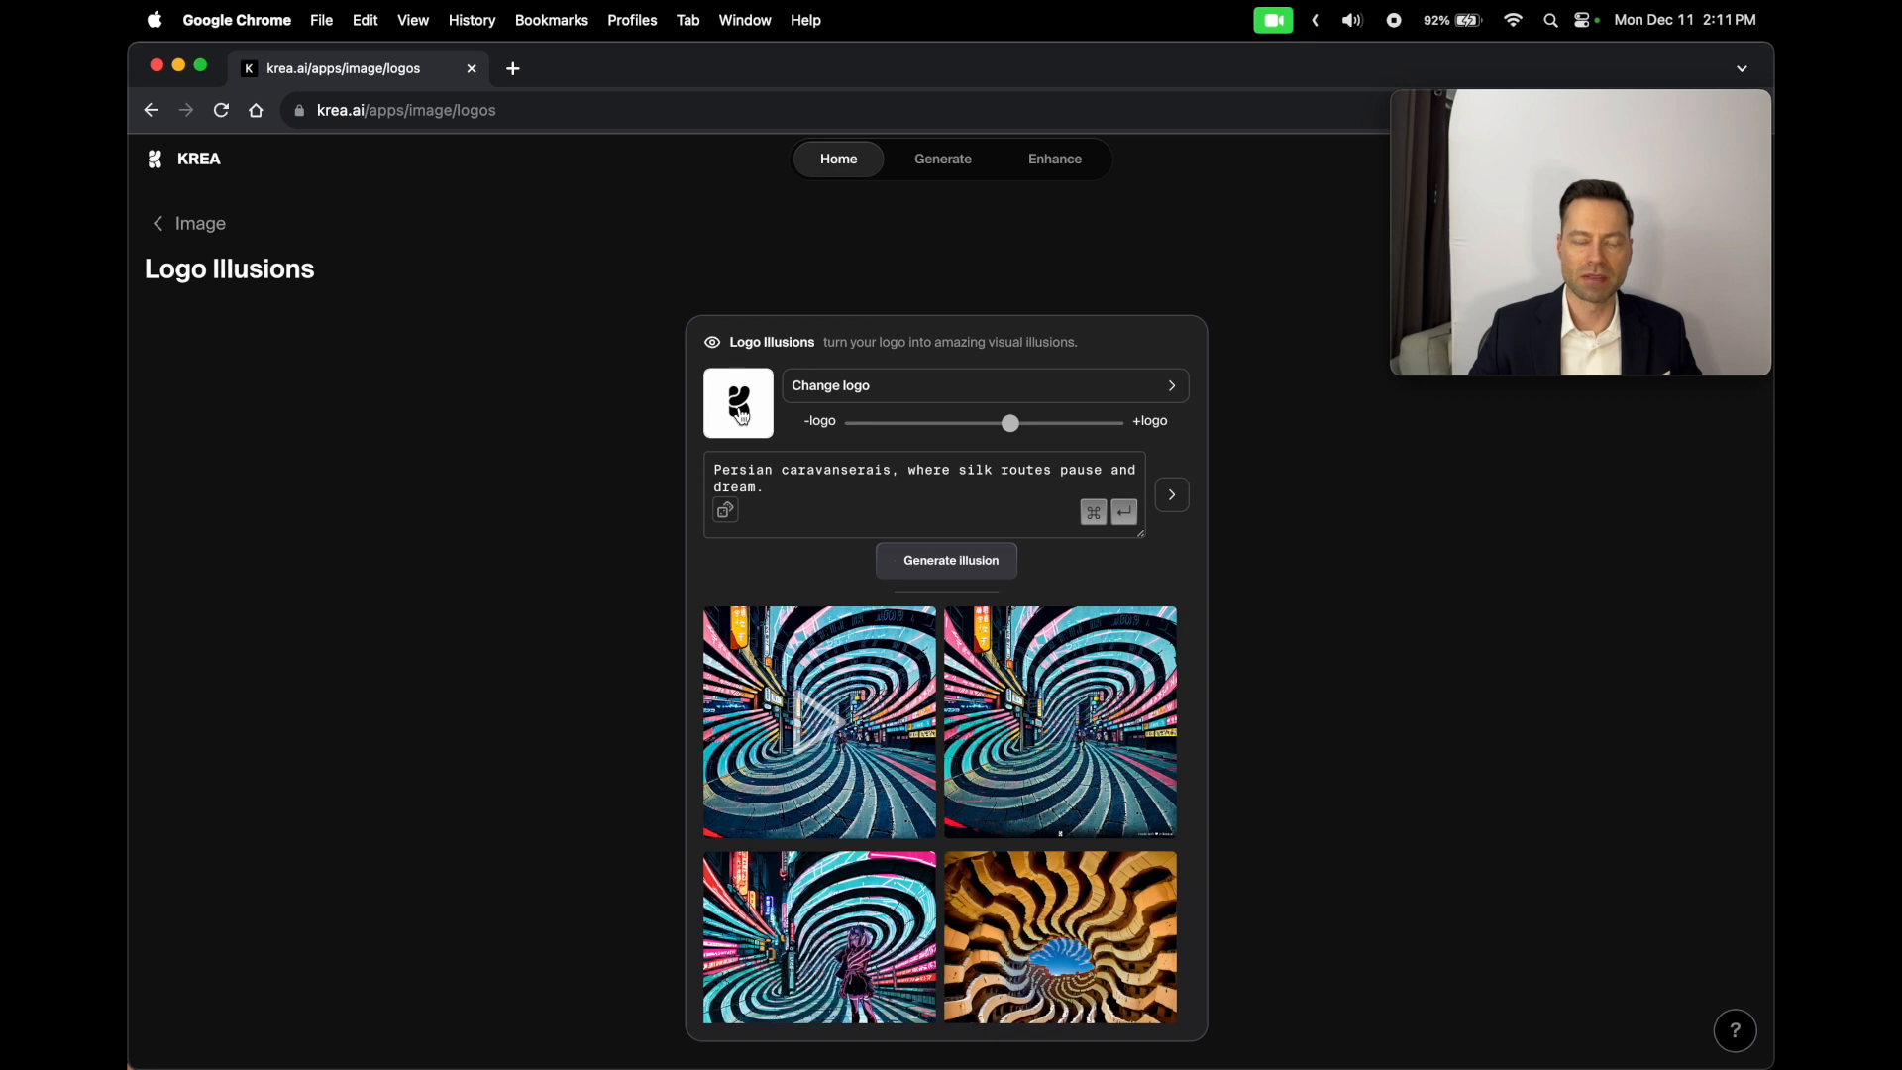
Step: Browse the available logos and choose the Apple logo for the illusion
{"action": "left_click", "coordinate": [741, 416]}
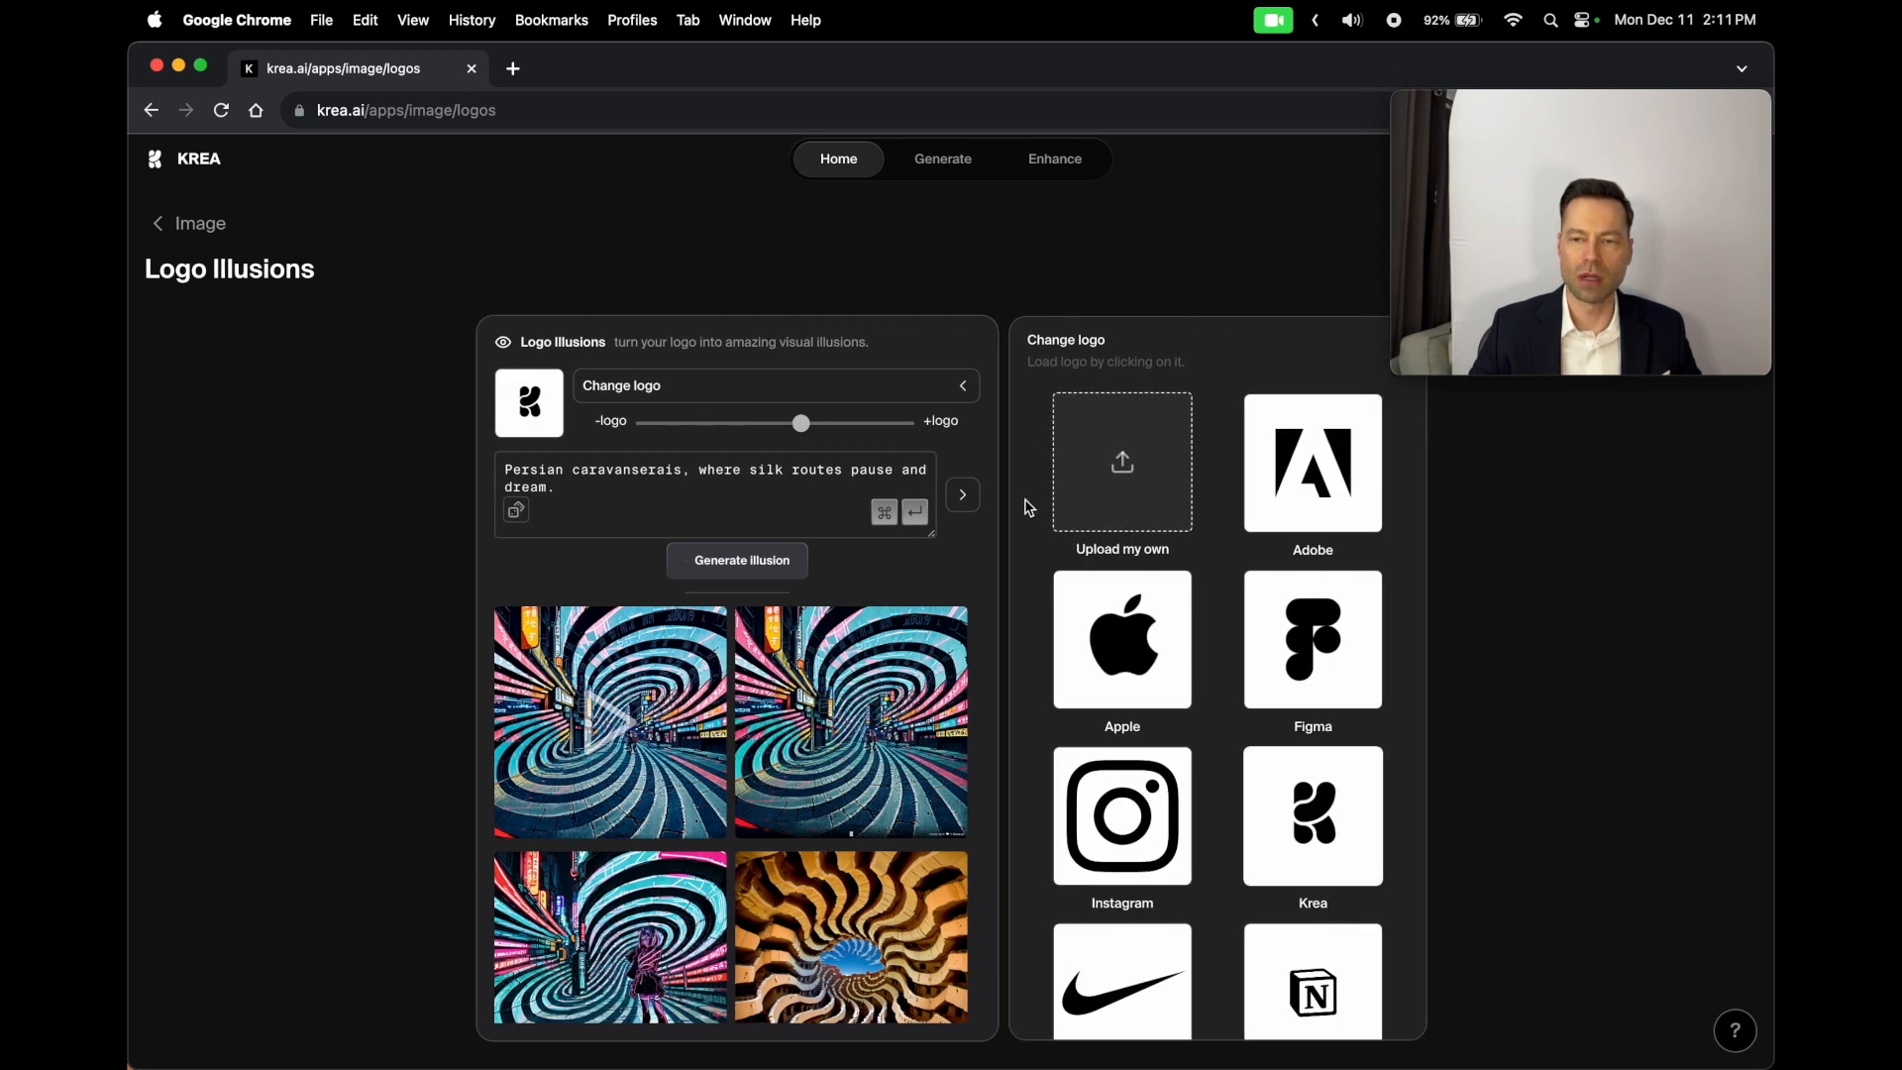
{"action": "scroll", "coordinate": [1025, 508], "scroll_direction": "down", "scroll_amount": 5}
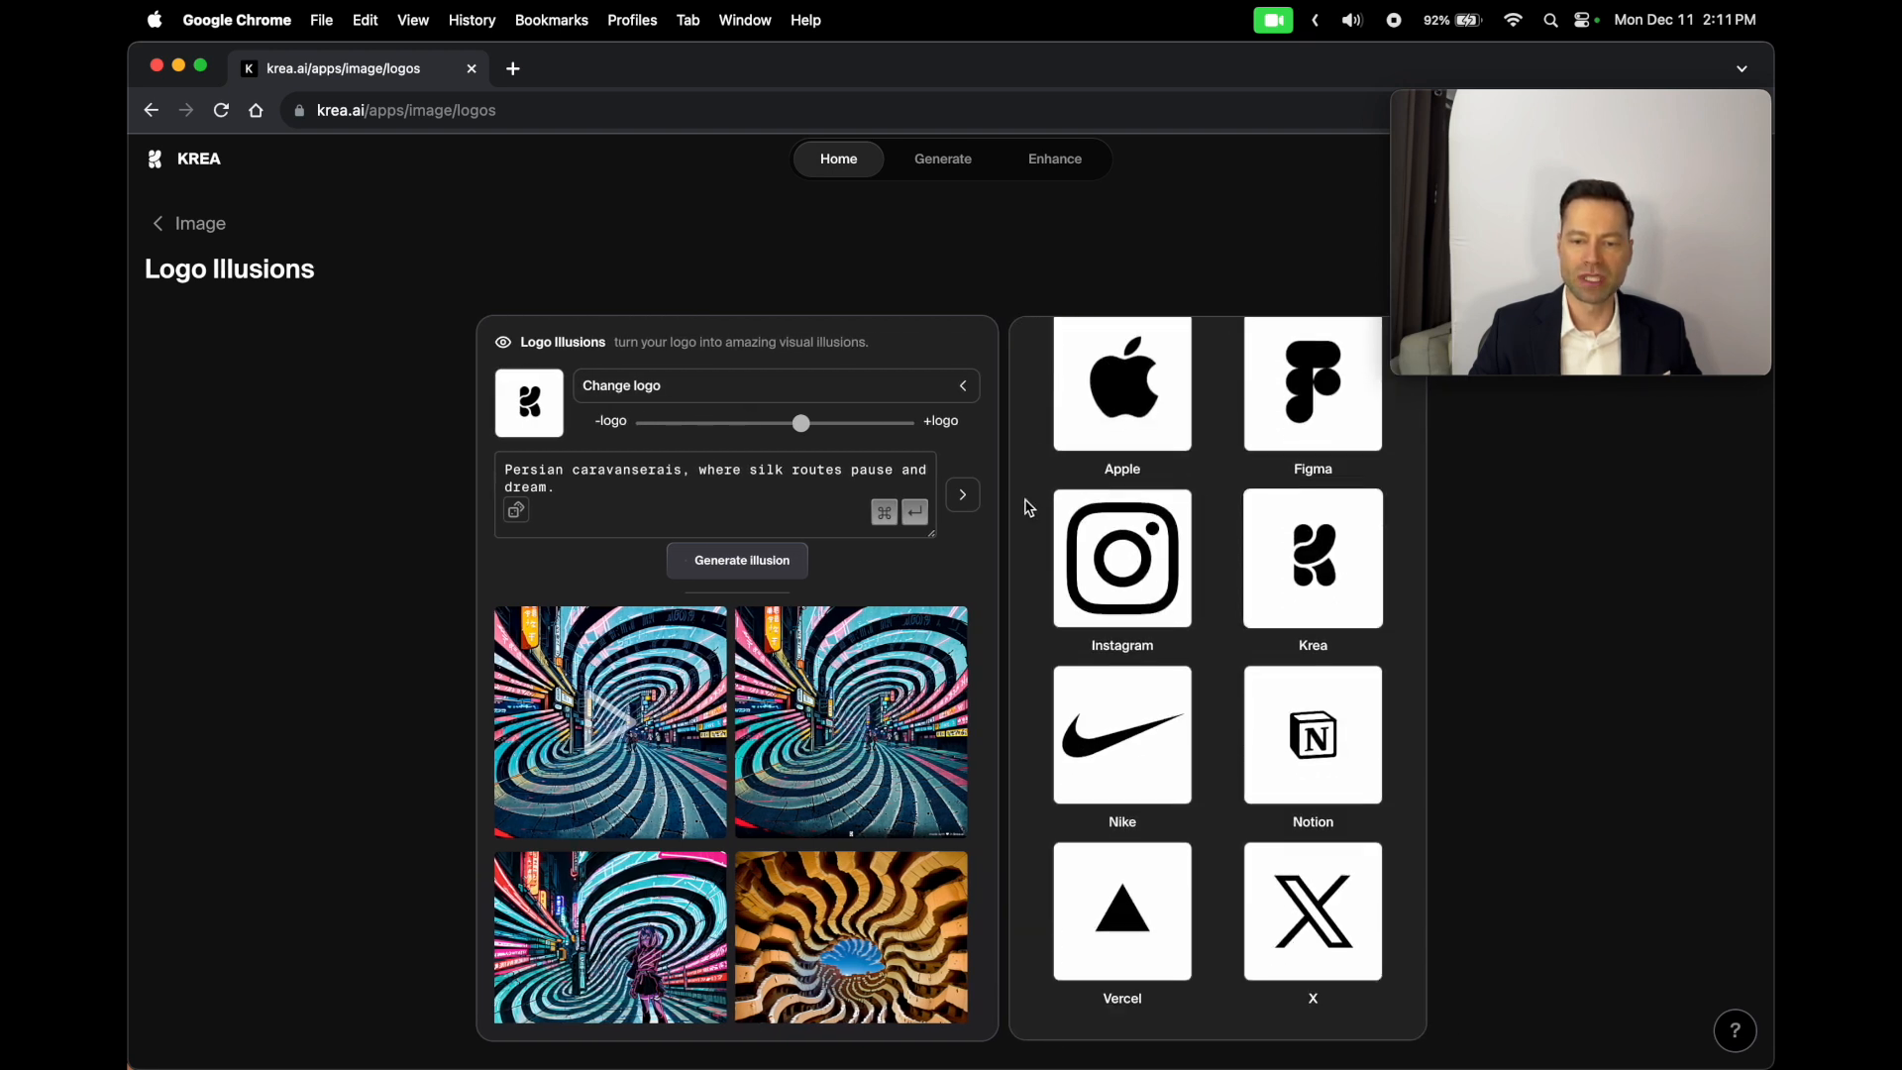
{"action": "scroll", "coordinate": [1025, 505], "scroll_direction": "up", "scroll_amount": 5}
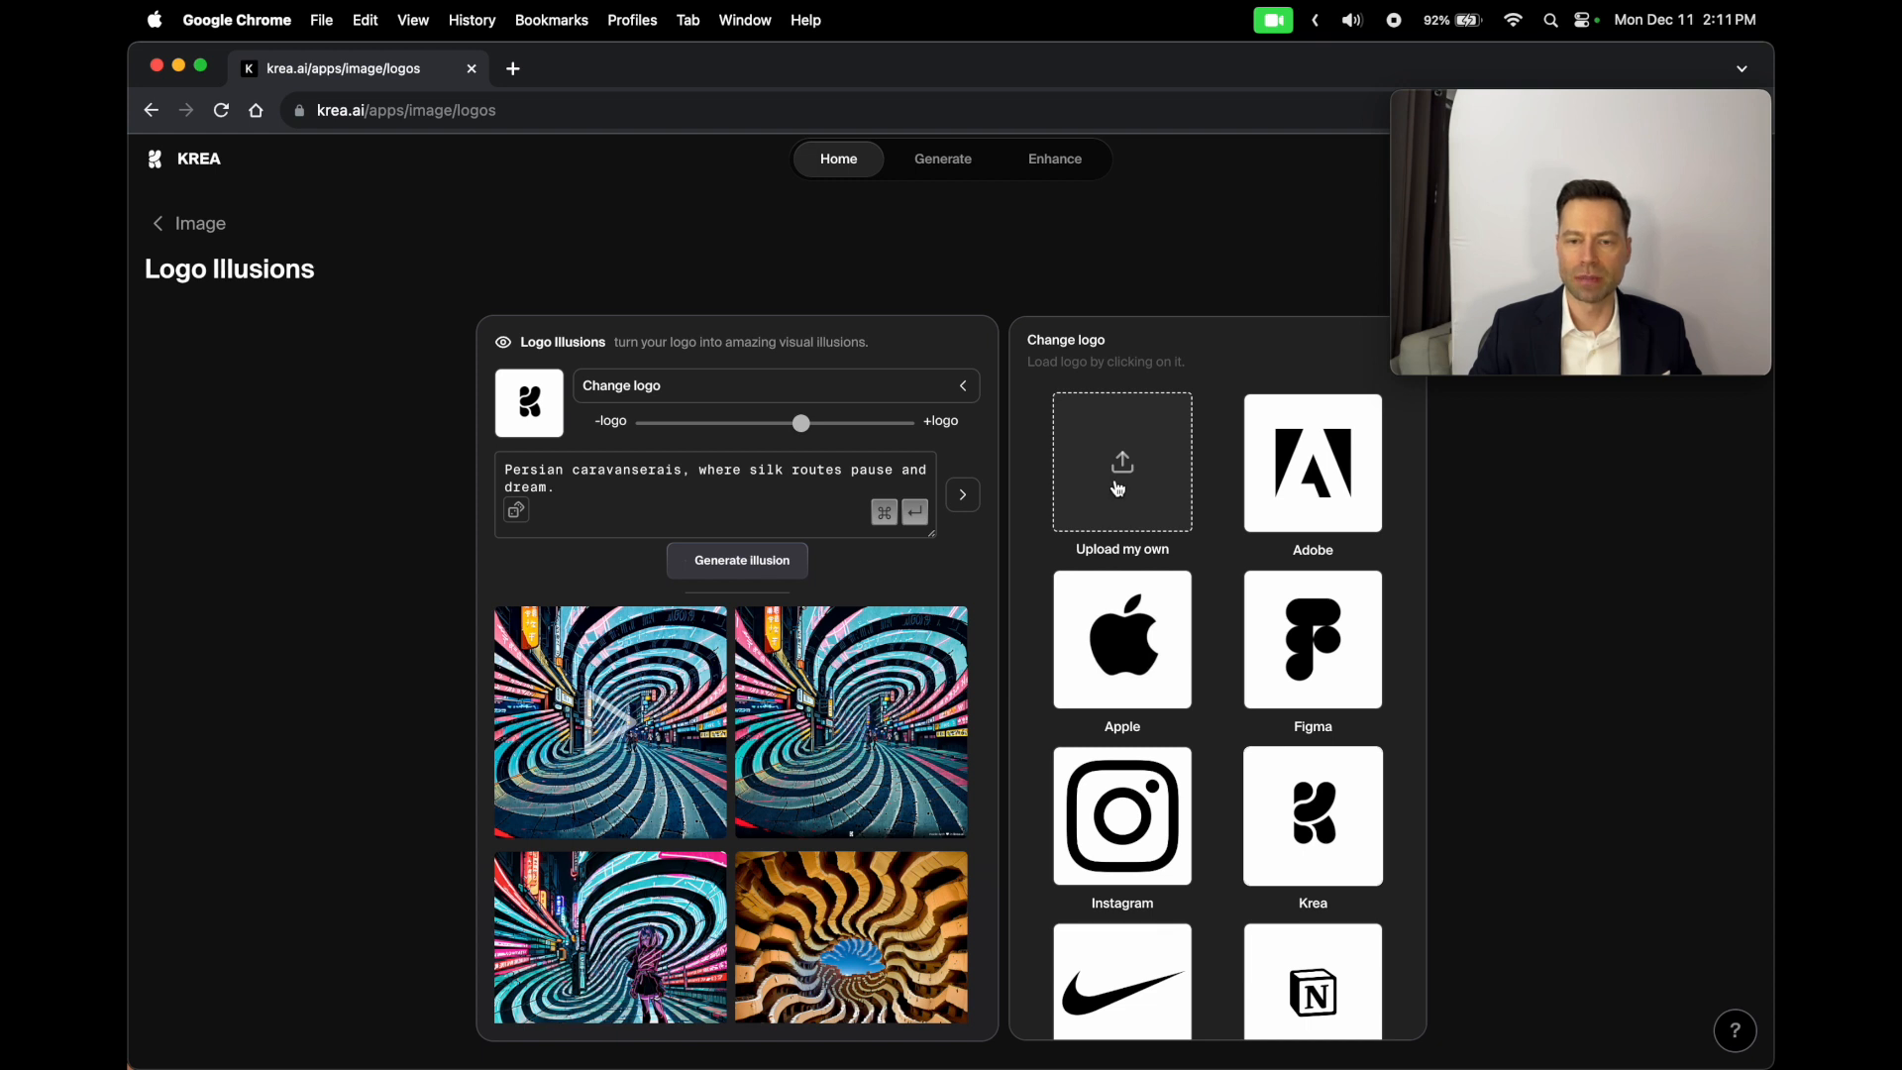
{"action": "scroll", "coordinate": [1065, 515], "scroll_direction": "down", "scroll_amount": 5}
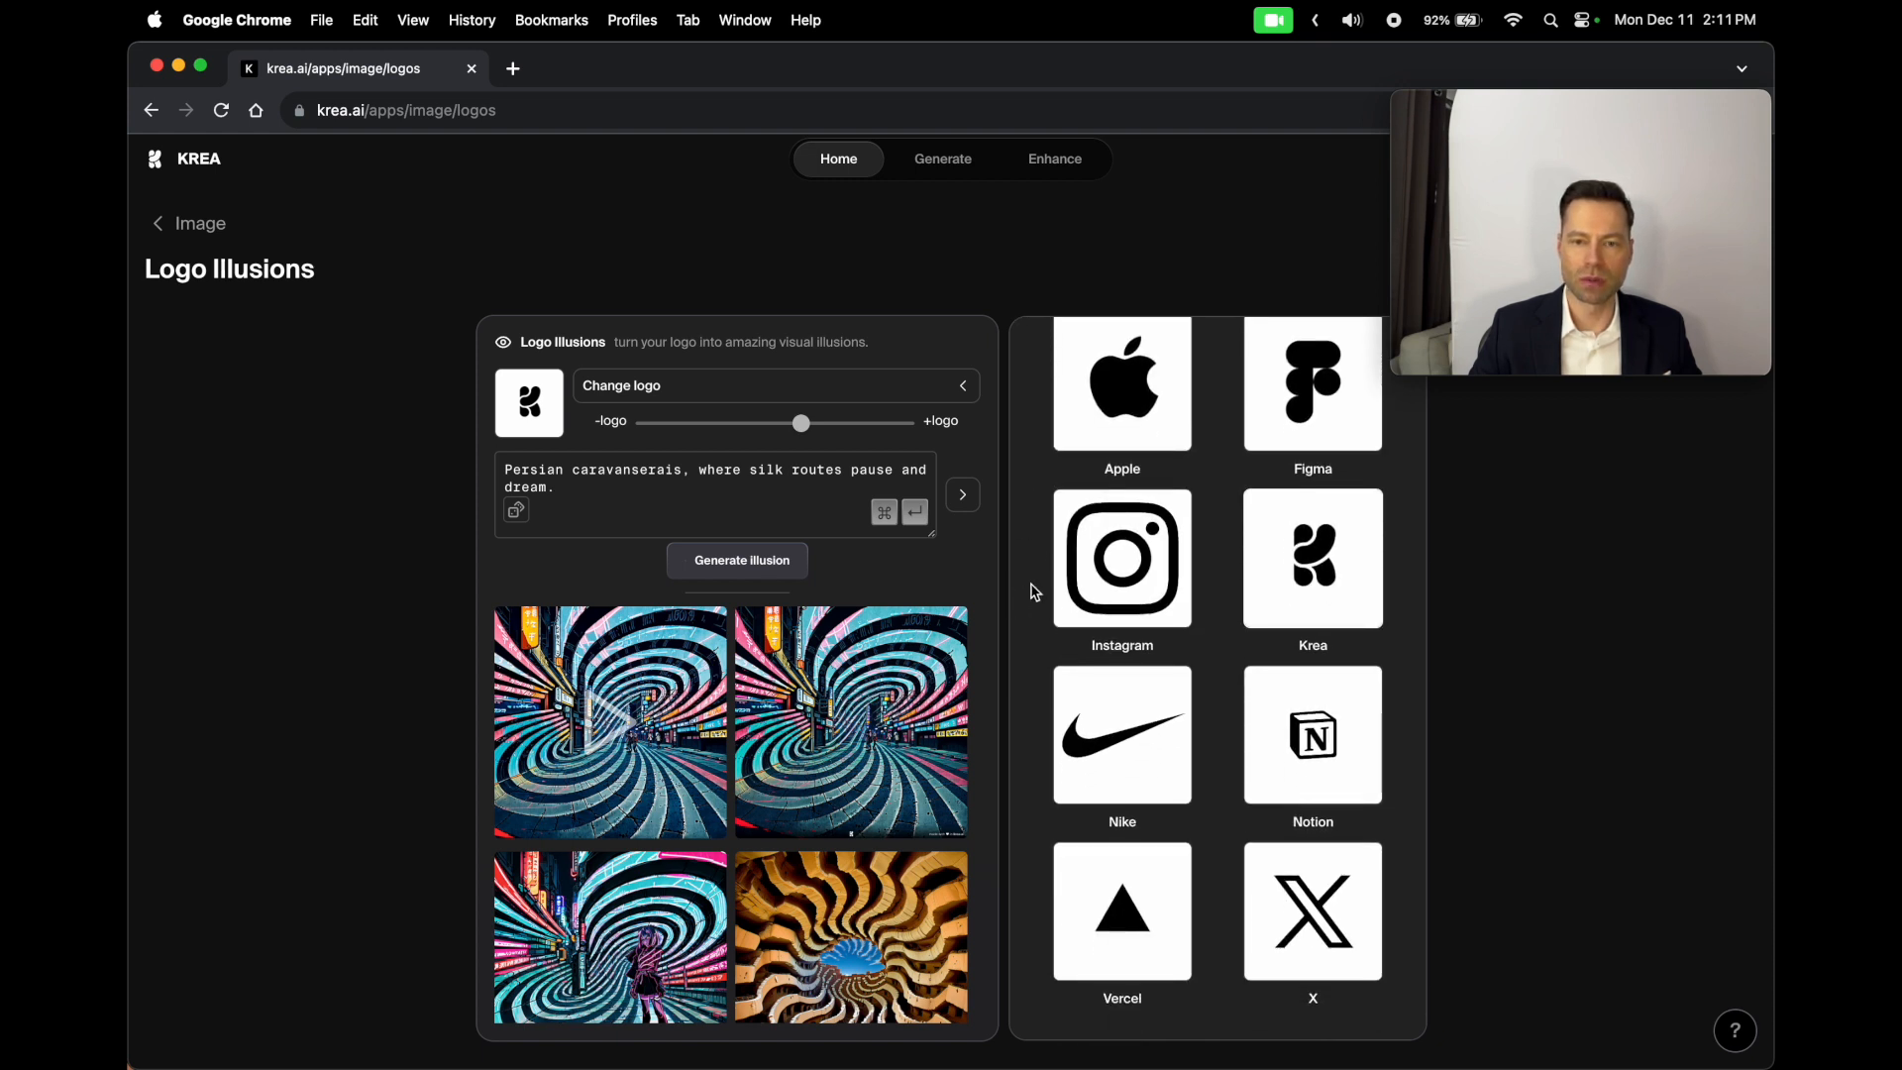
{"action": "scroll", "coordinate": [1033, 592], "scroll_direction": "up", "scroll_amount": 1}
{"action": "left_click", "coordinate": [1164, 427]}
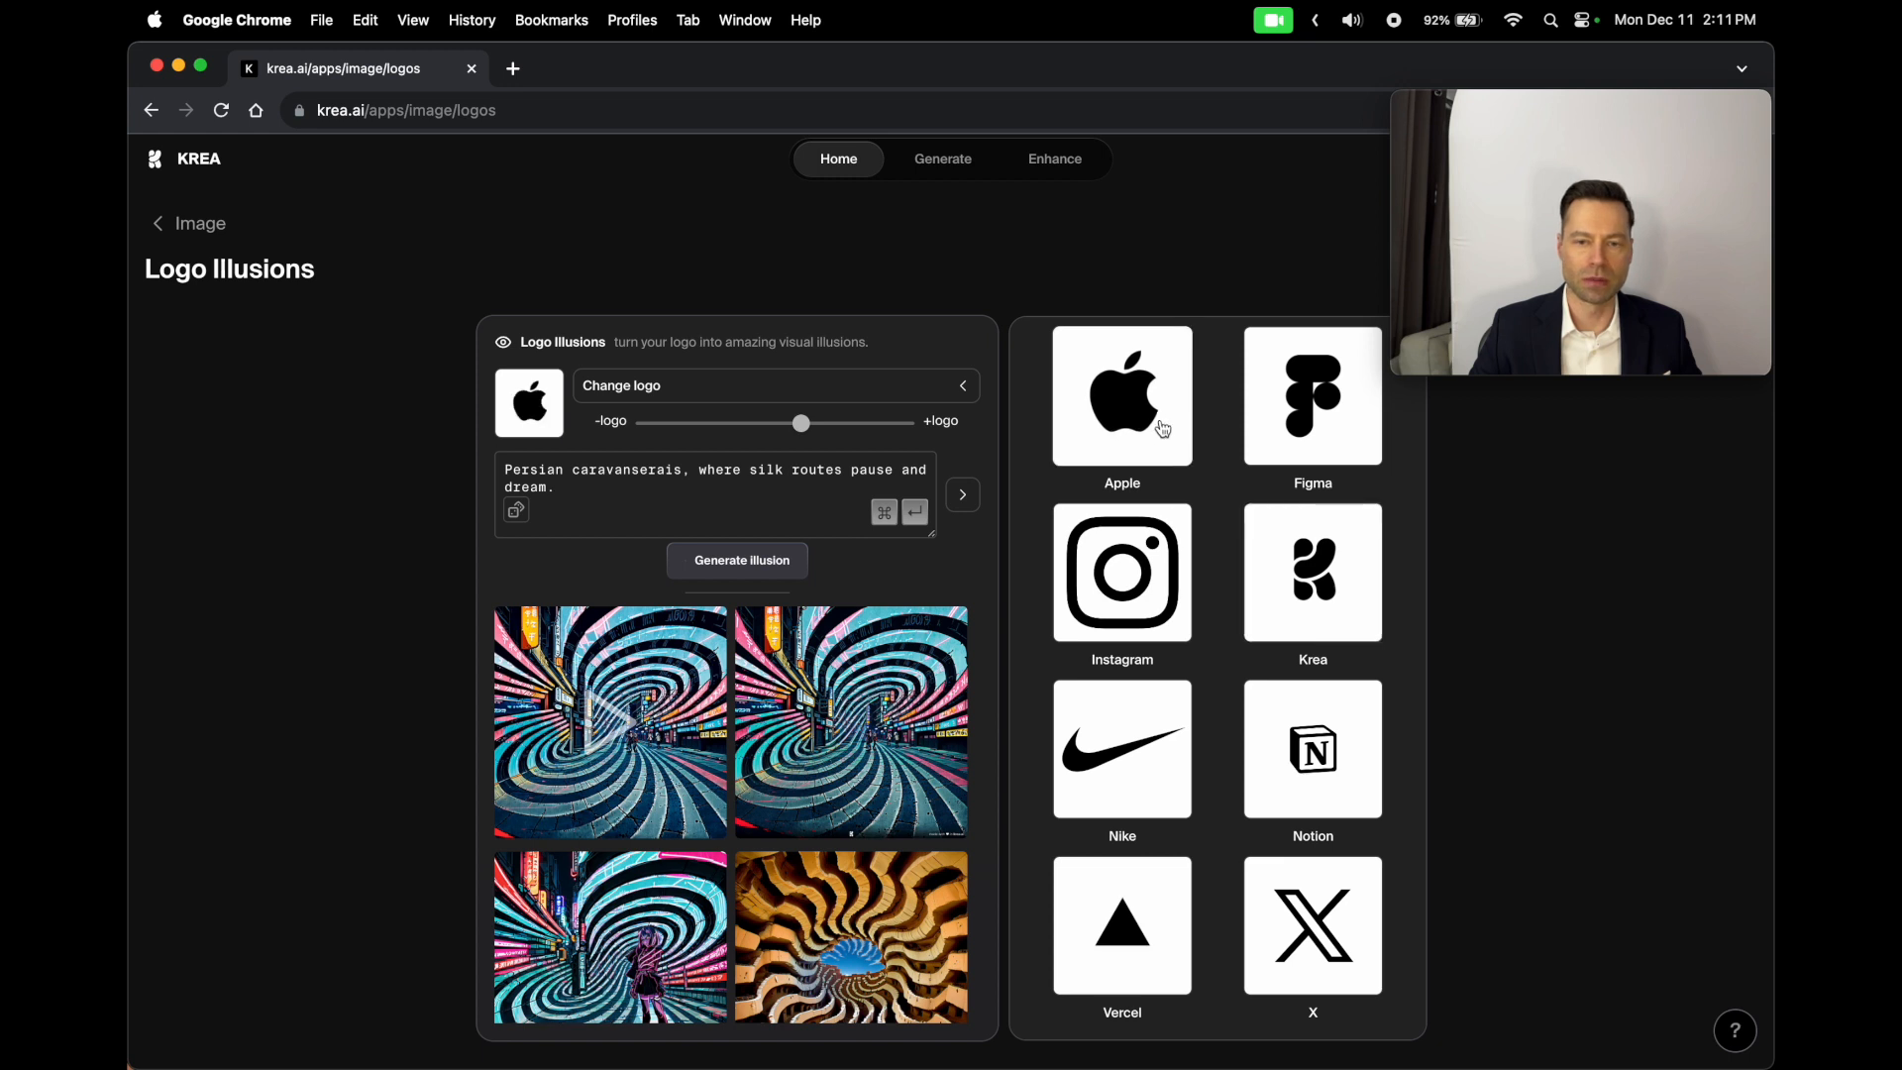
Step: Look over the preset prompts and draw random prompts until "An Art Deco skyscraper in New York, jazzing with the skyline." is set
{"action": "left_click", "coordinate": [962, 497]}
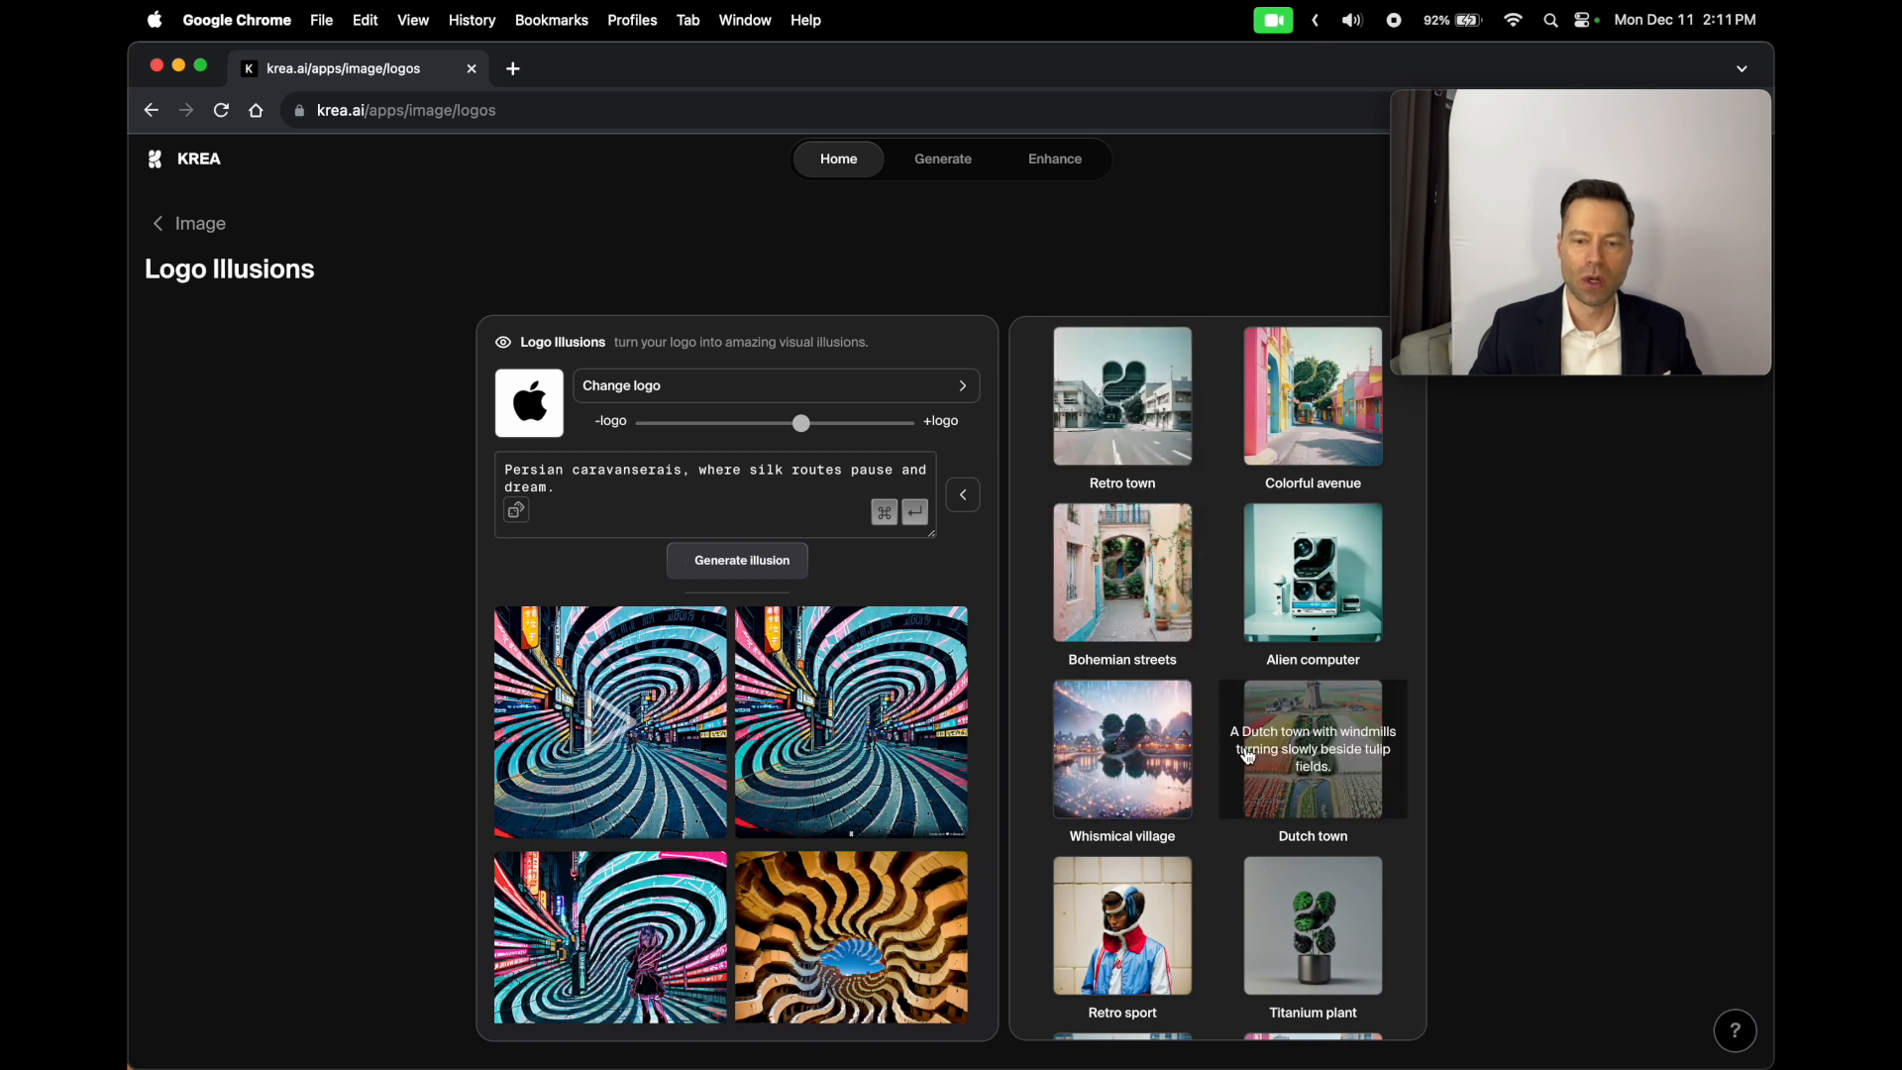
{"action": "left_click", "coordinate": [963, 494]}
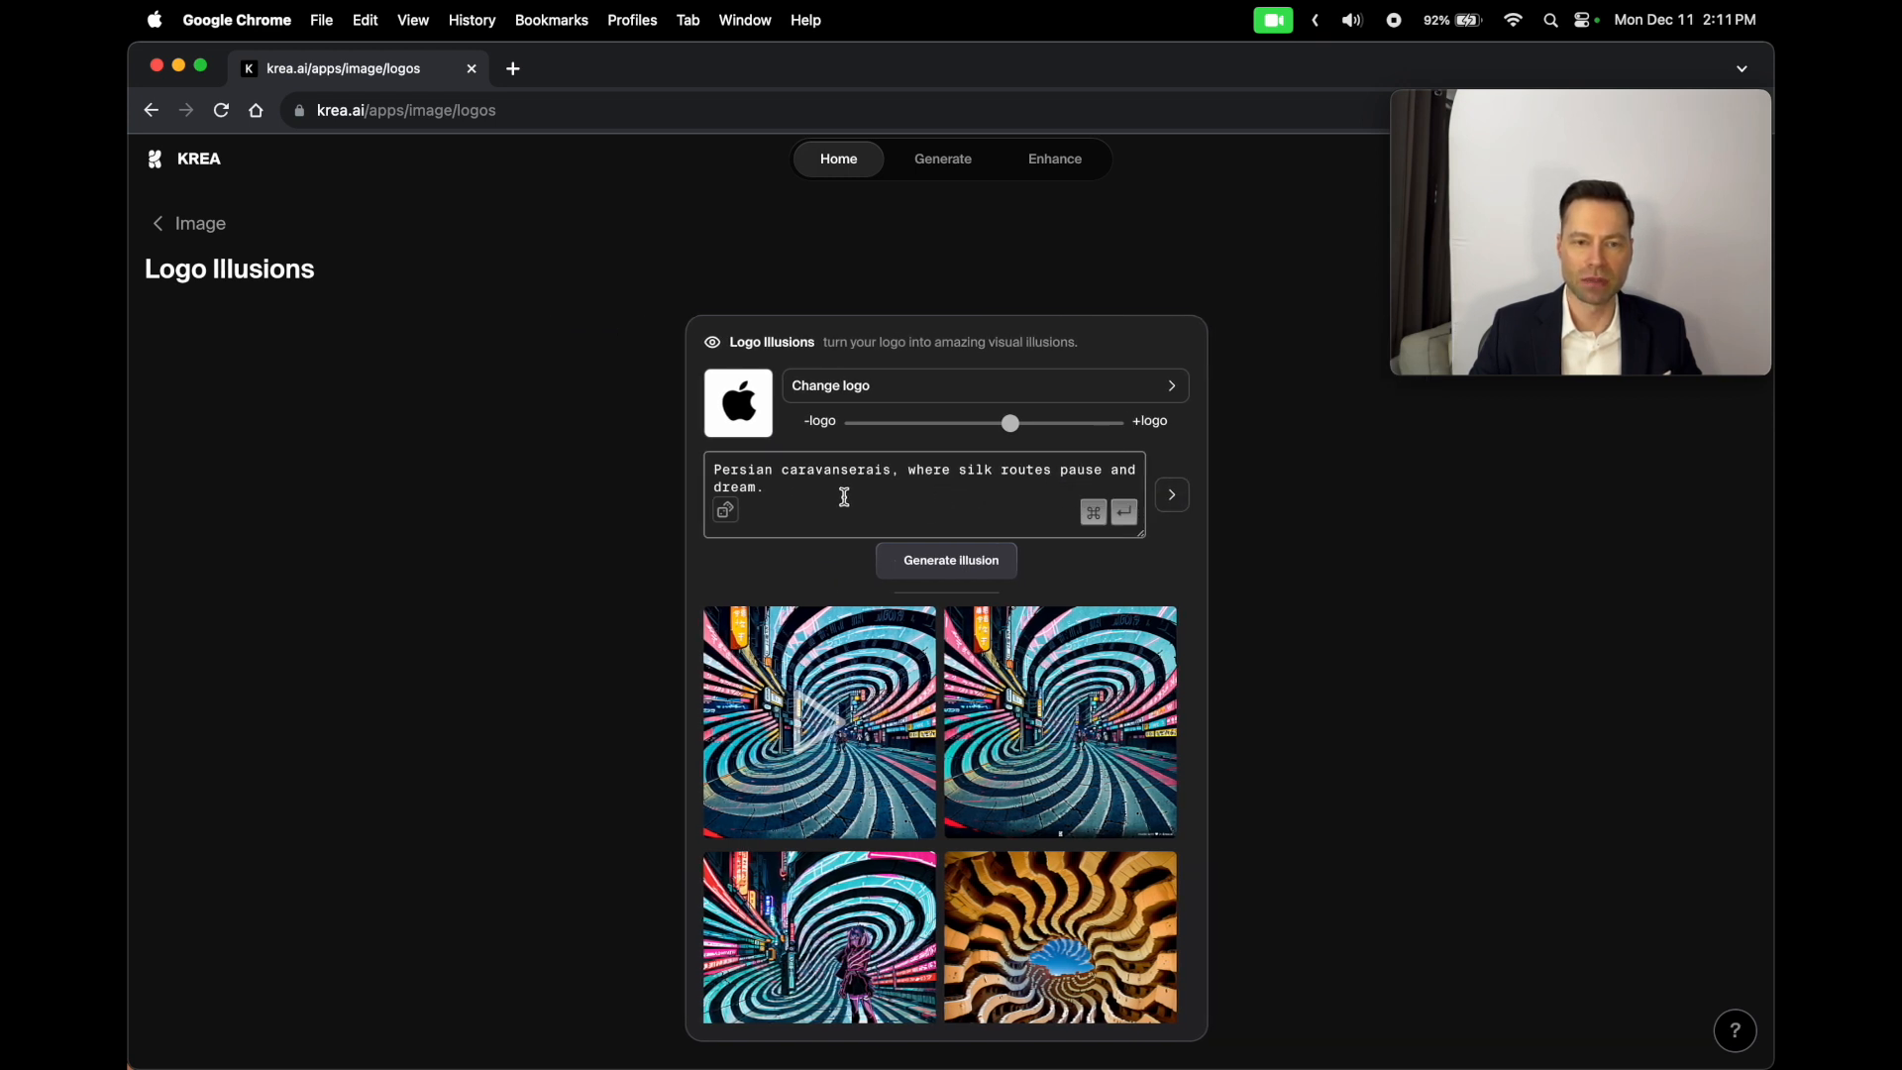
{"action": "left_click", "coordinate": [726, 511]}
{"action": "left_click", "coordinate": [727, 513]}
{"action": "left_click", "coordinate": [725, 513]}
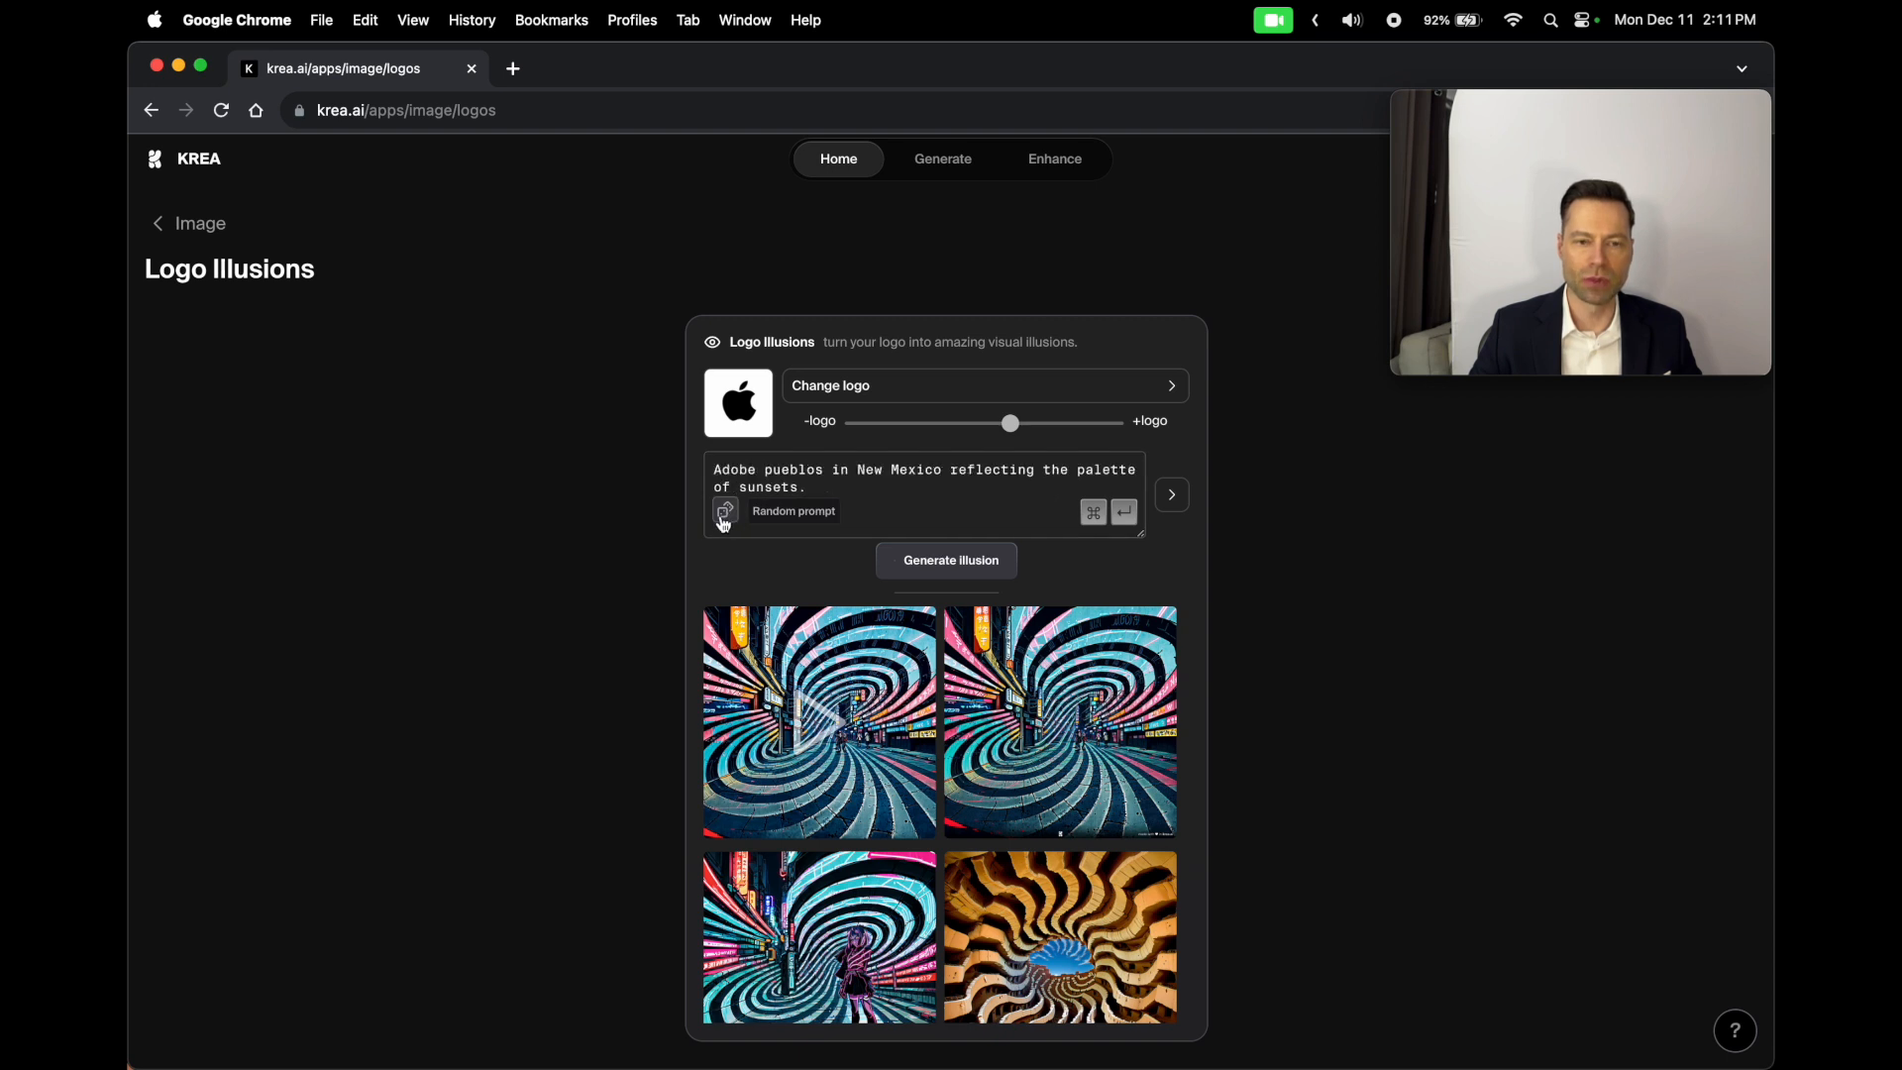
{"action": "left_click", "coordinate": [725, 514]}
{"action": "left_click", "coordinate": [725, 513]}
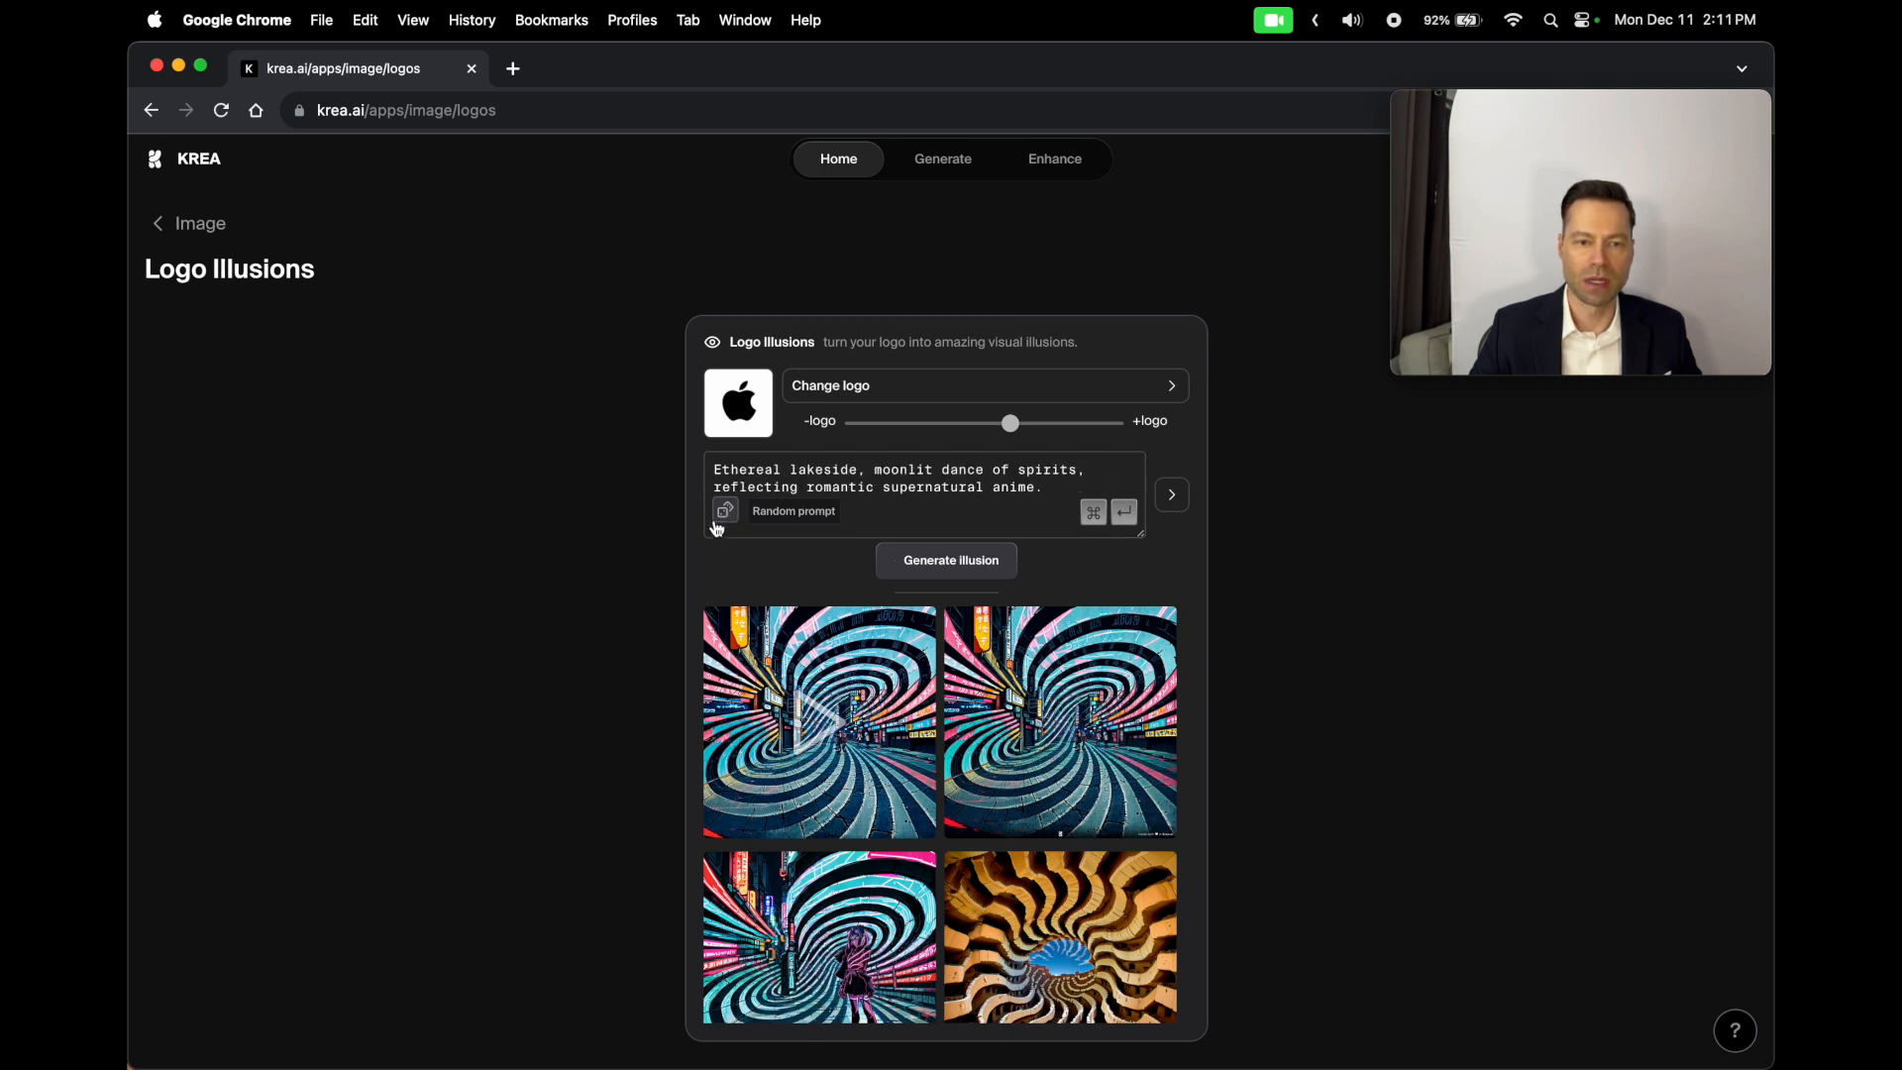
{"action": "left_click", "coordinate": [726, 513]}
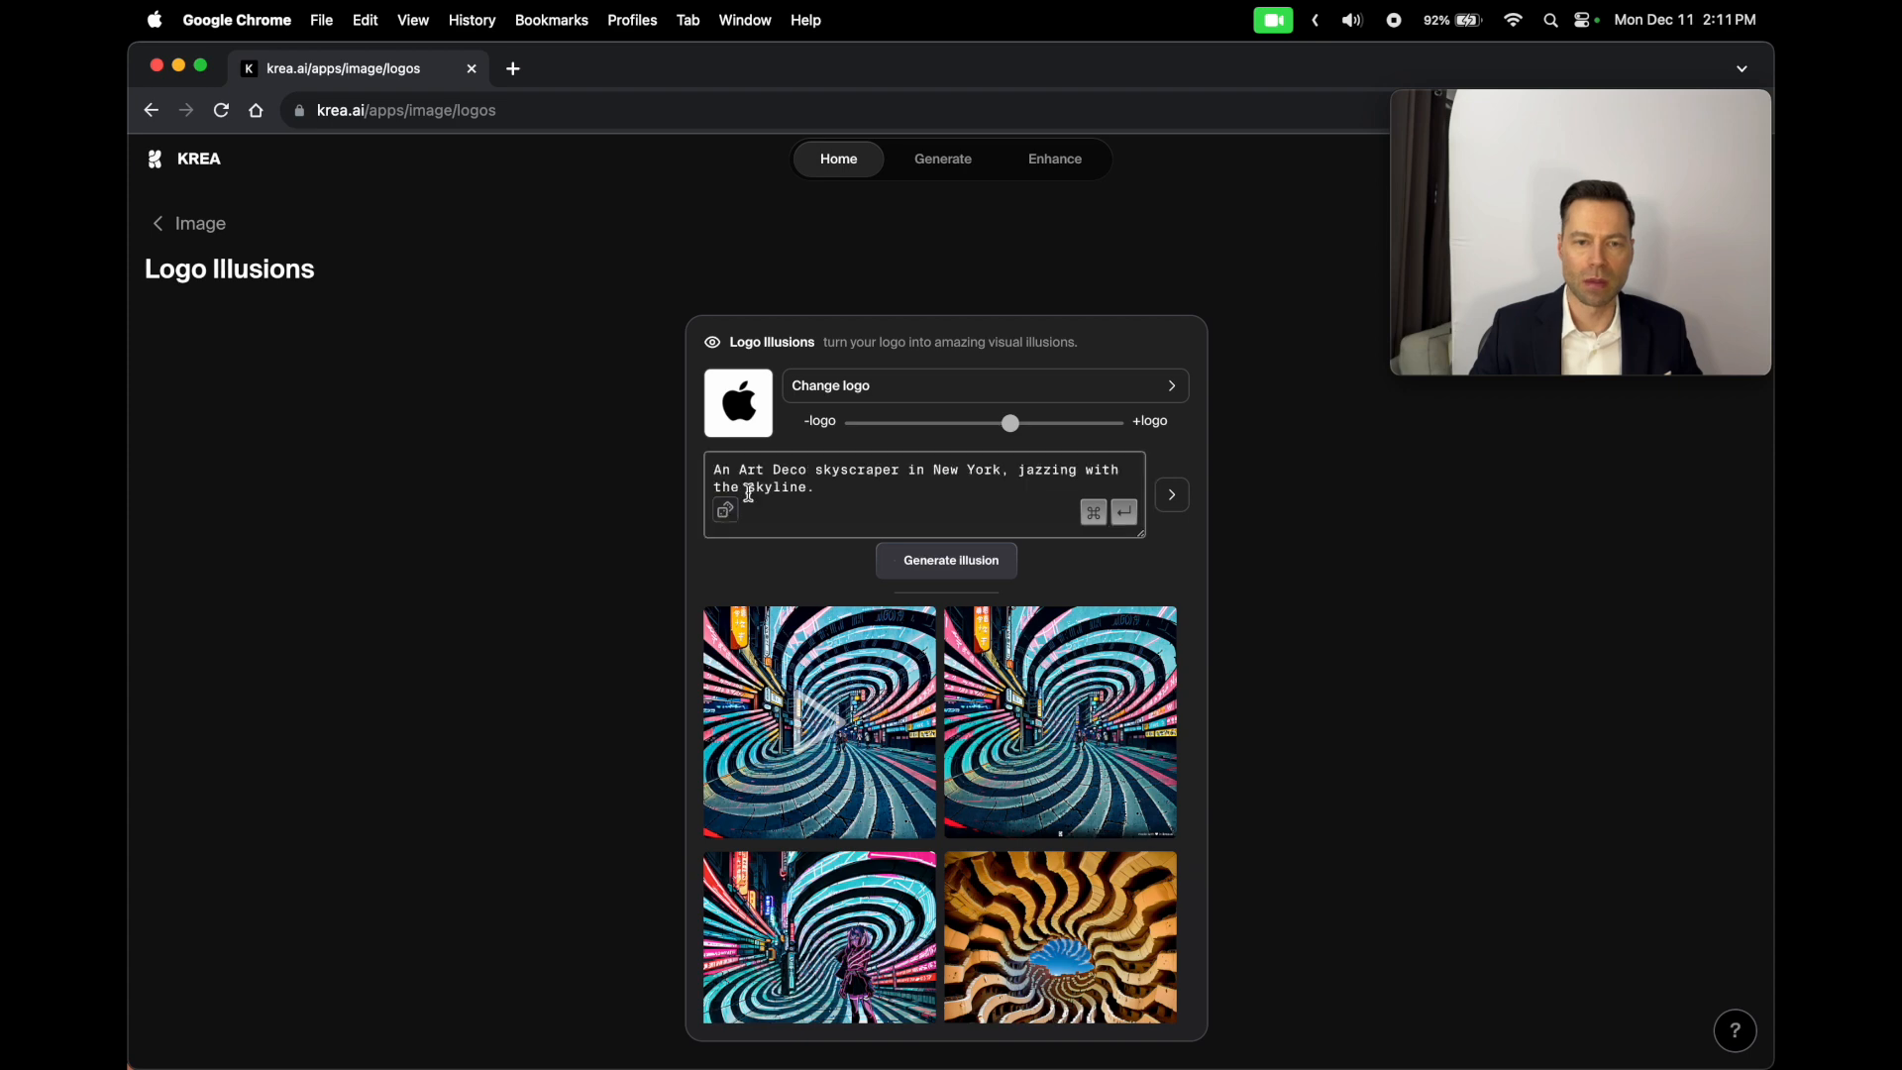
Step: Generate the Art Deco skyscraper logo illusions and close the full-size view of one result
{"action": "left_click", "coordinate": [969, 562]}
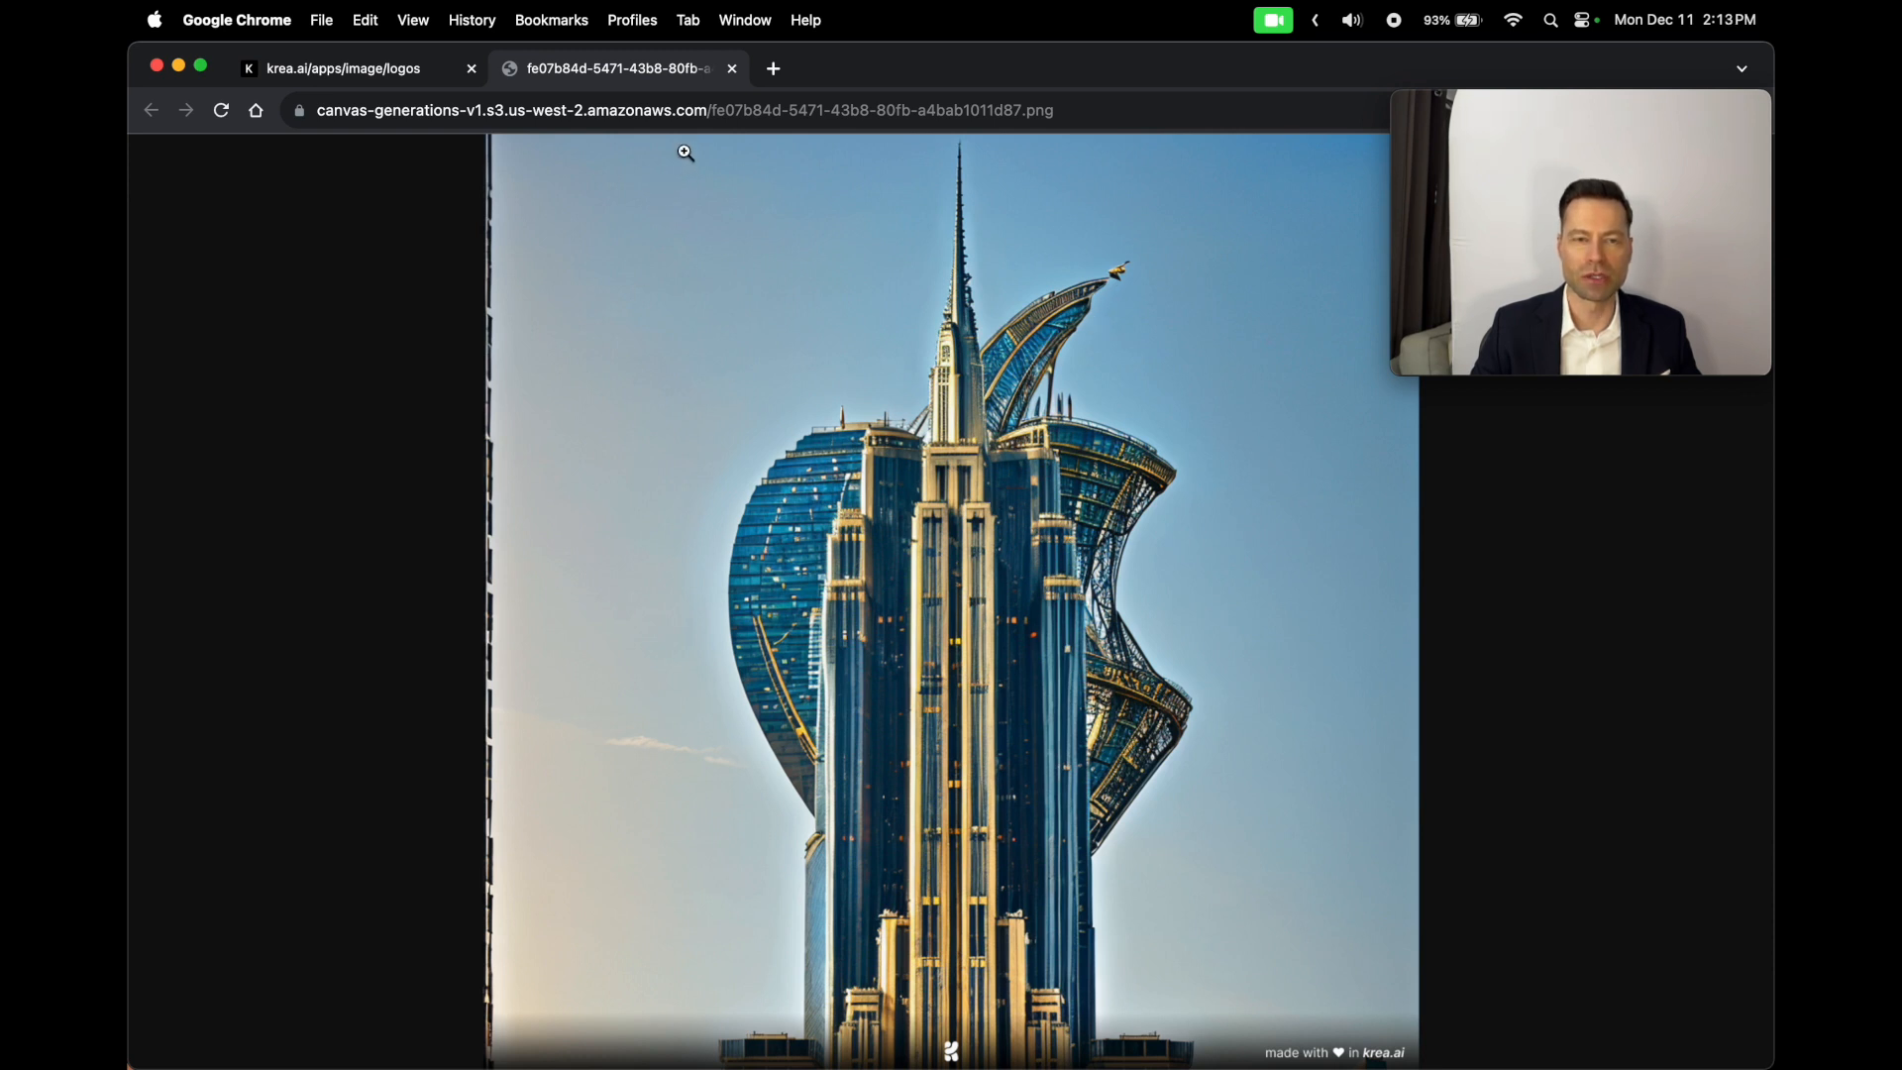
{"action": "left_click", "coordinate": [732, 69]}
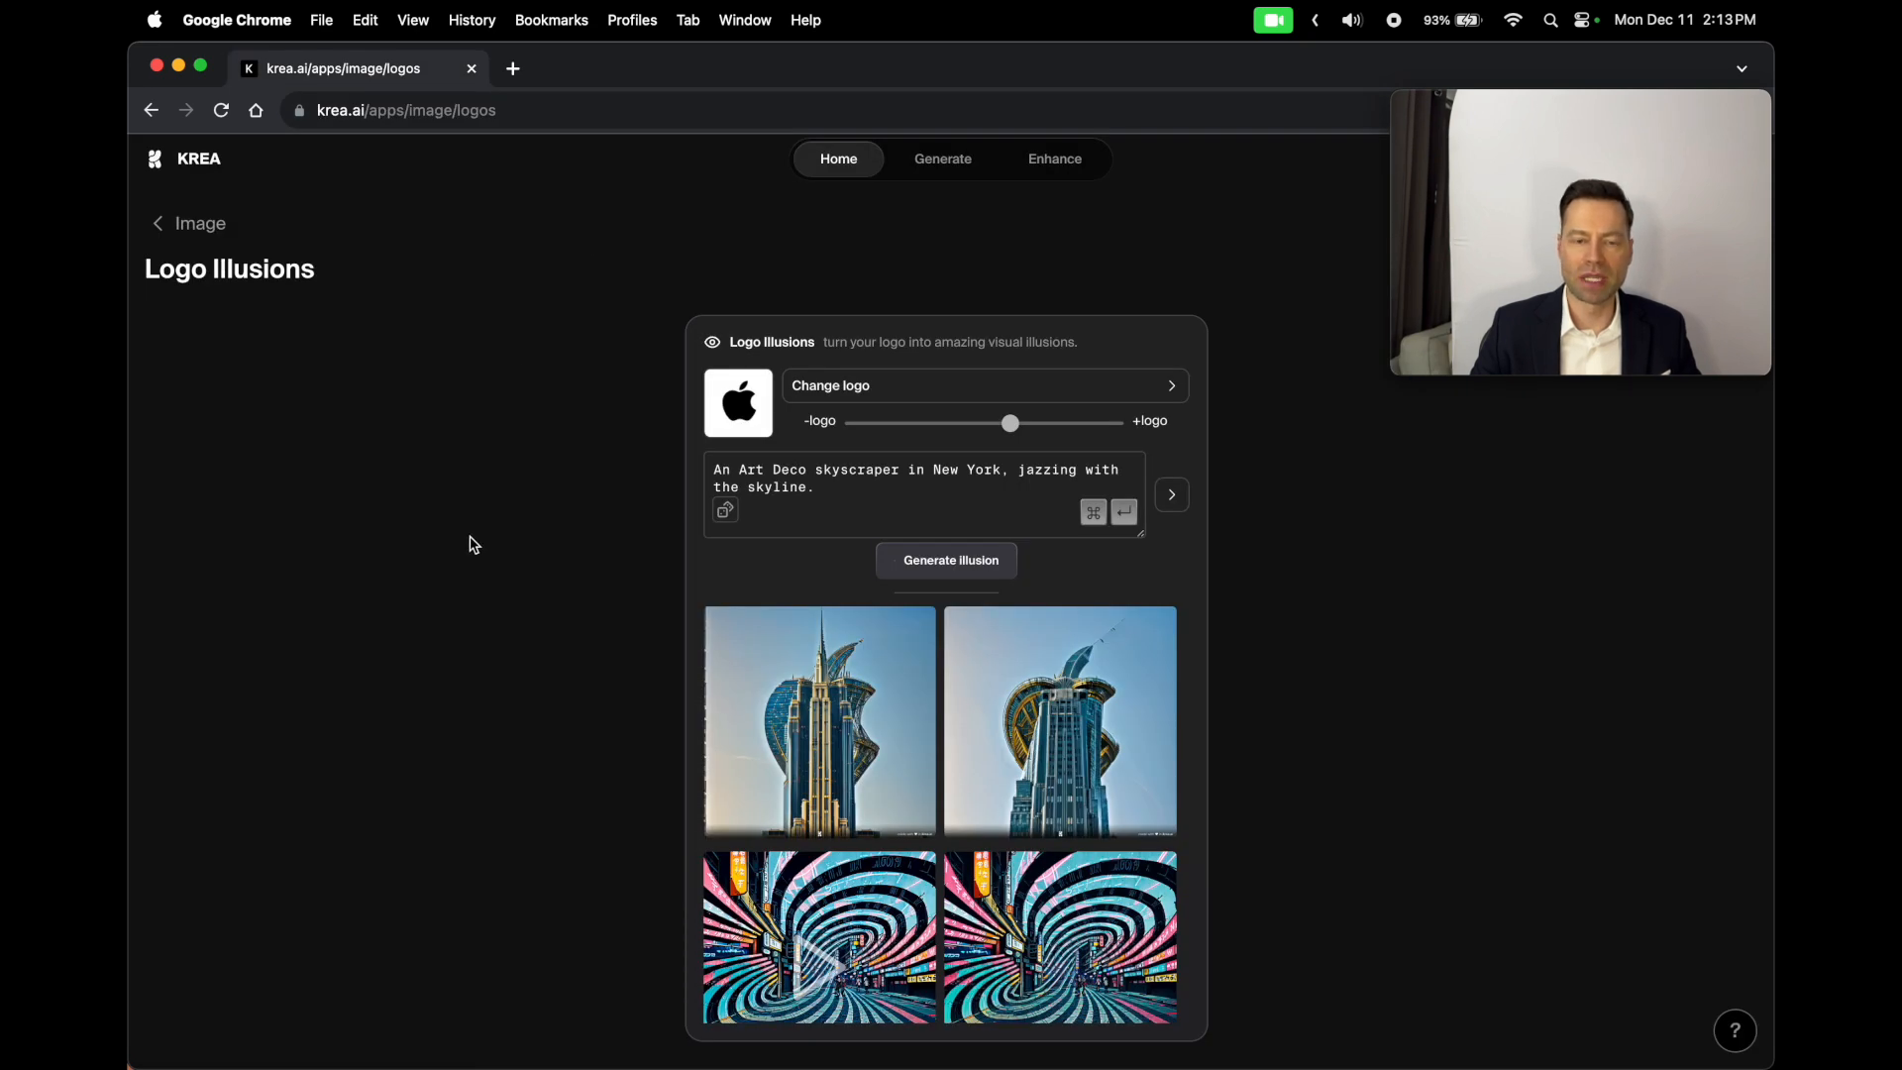
Step: Open the prompt manager and read the Bohemian streets and Alien computer preset prompts
{"action": "mouse_move", "coordinate": [1010, 433]}
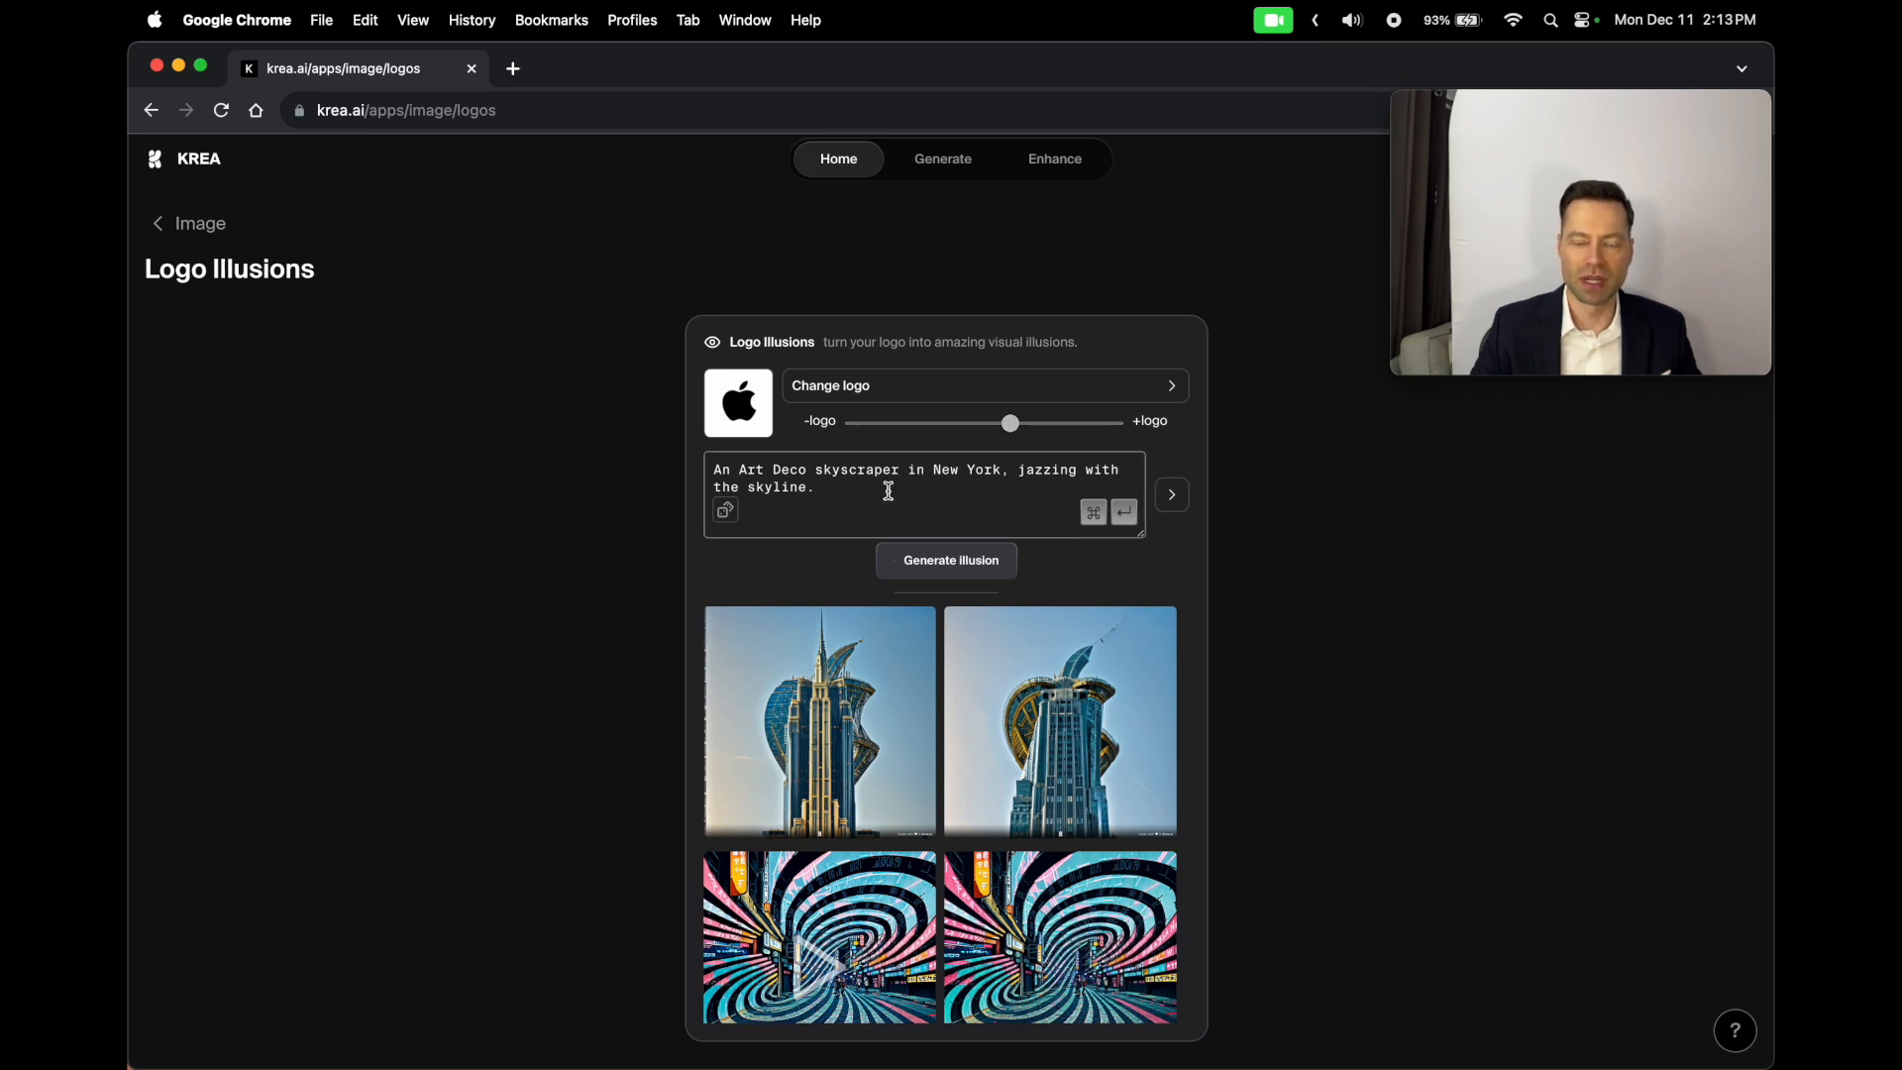
{"action": "left_click", "coordinate": [1173, 499]}
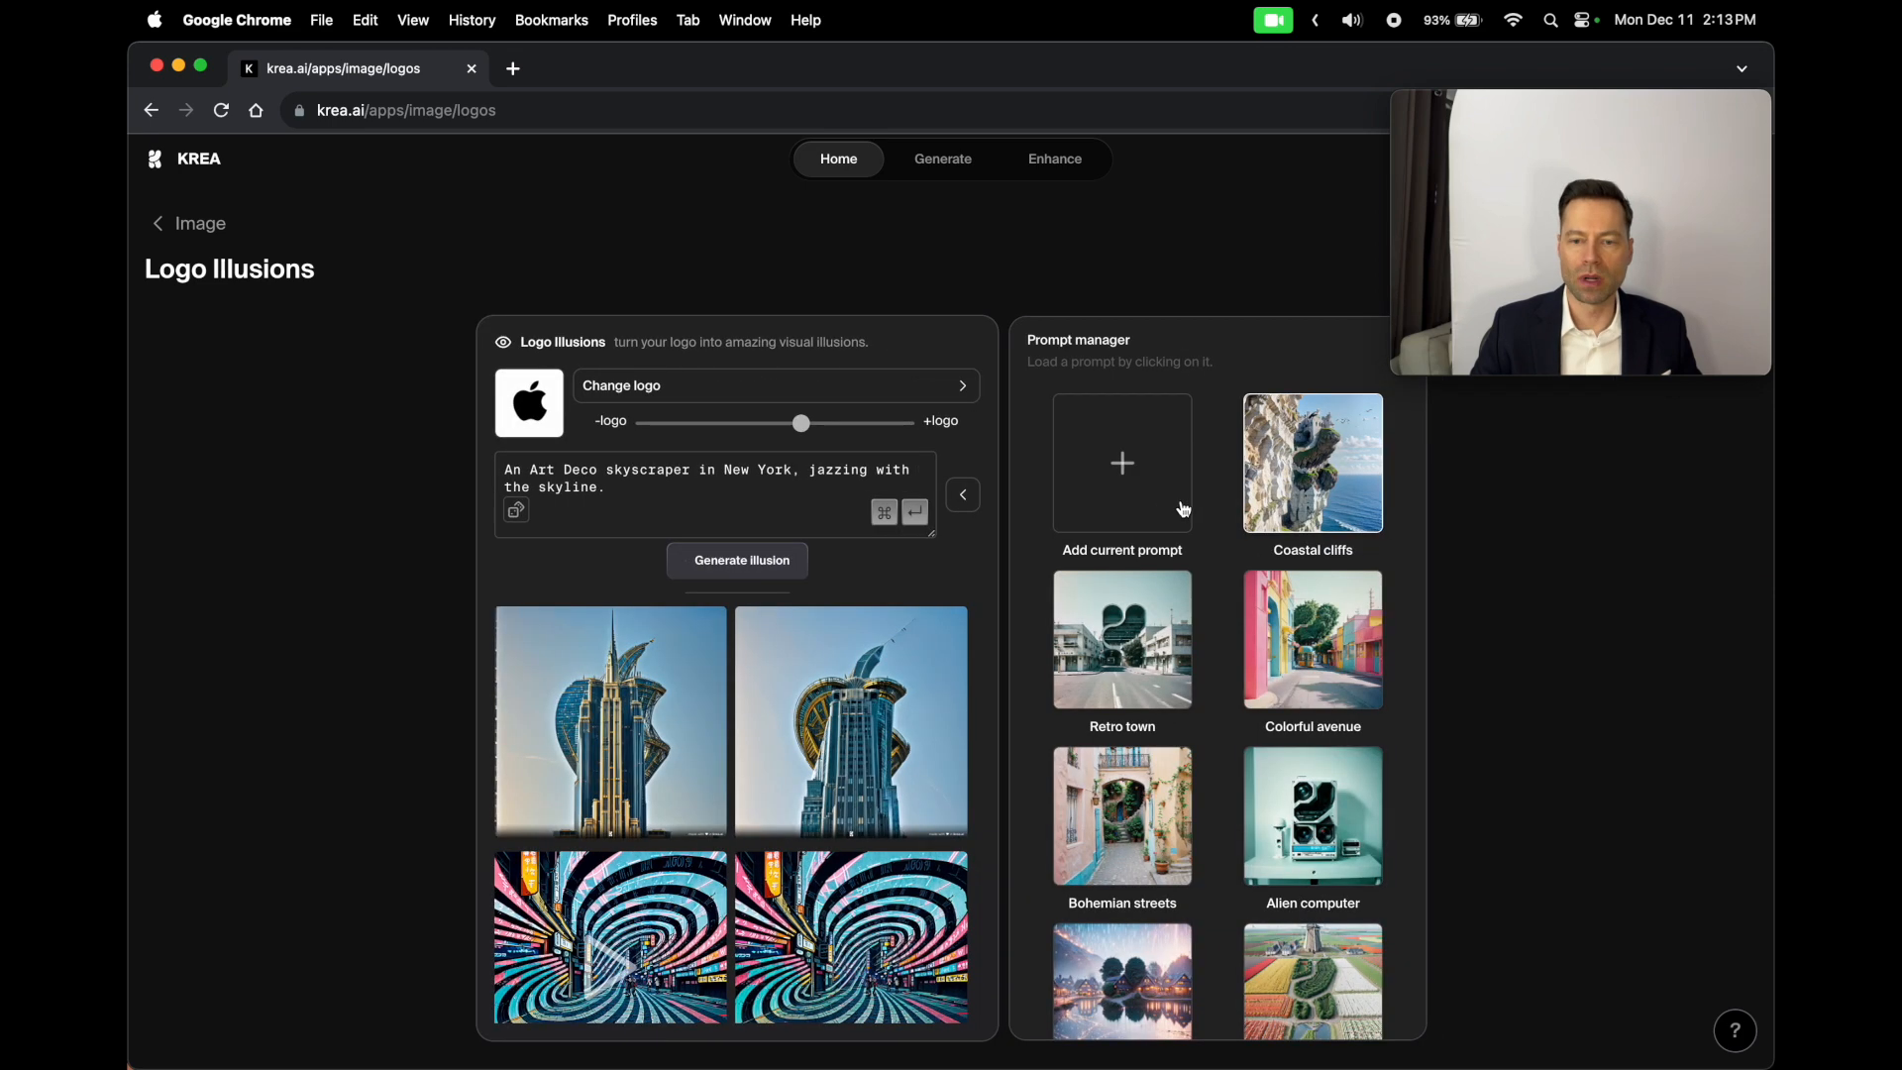
{"action": "mouse_move", "coordinate": [1213, 854]}
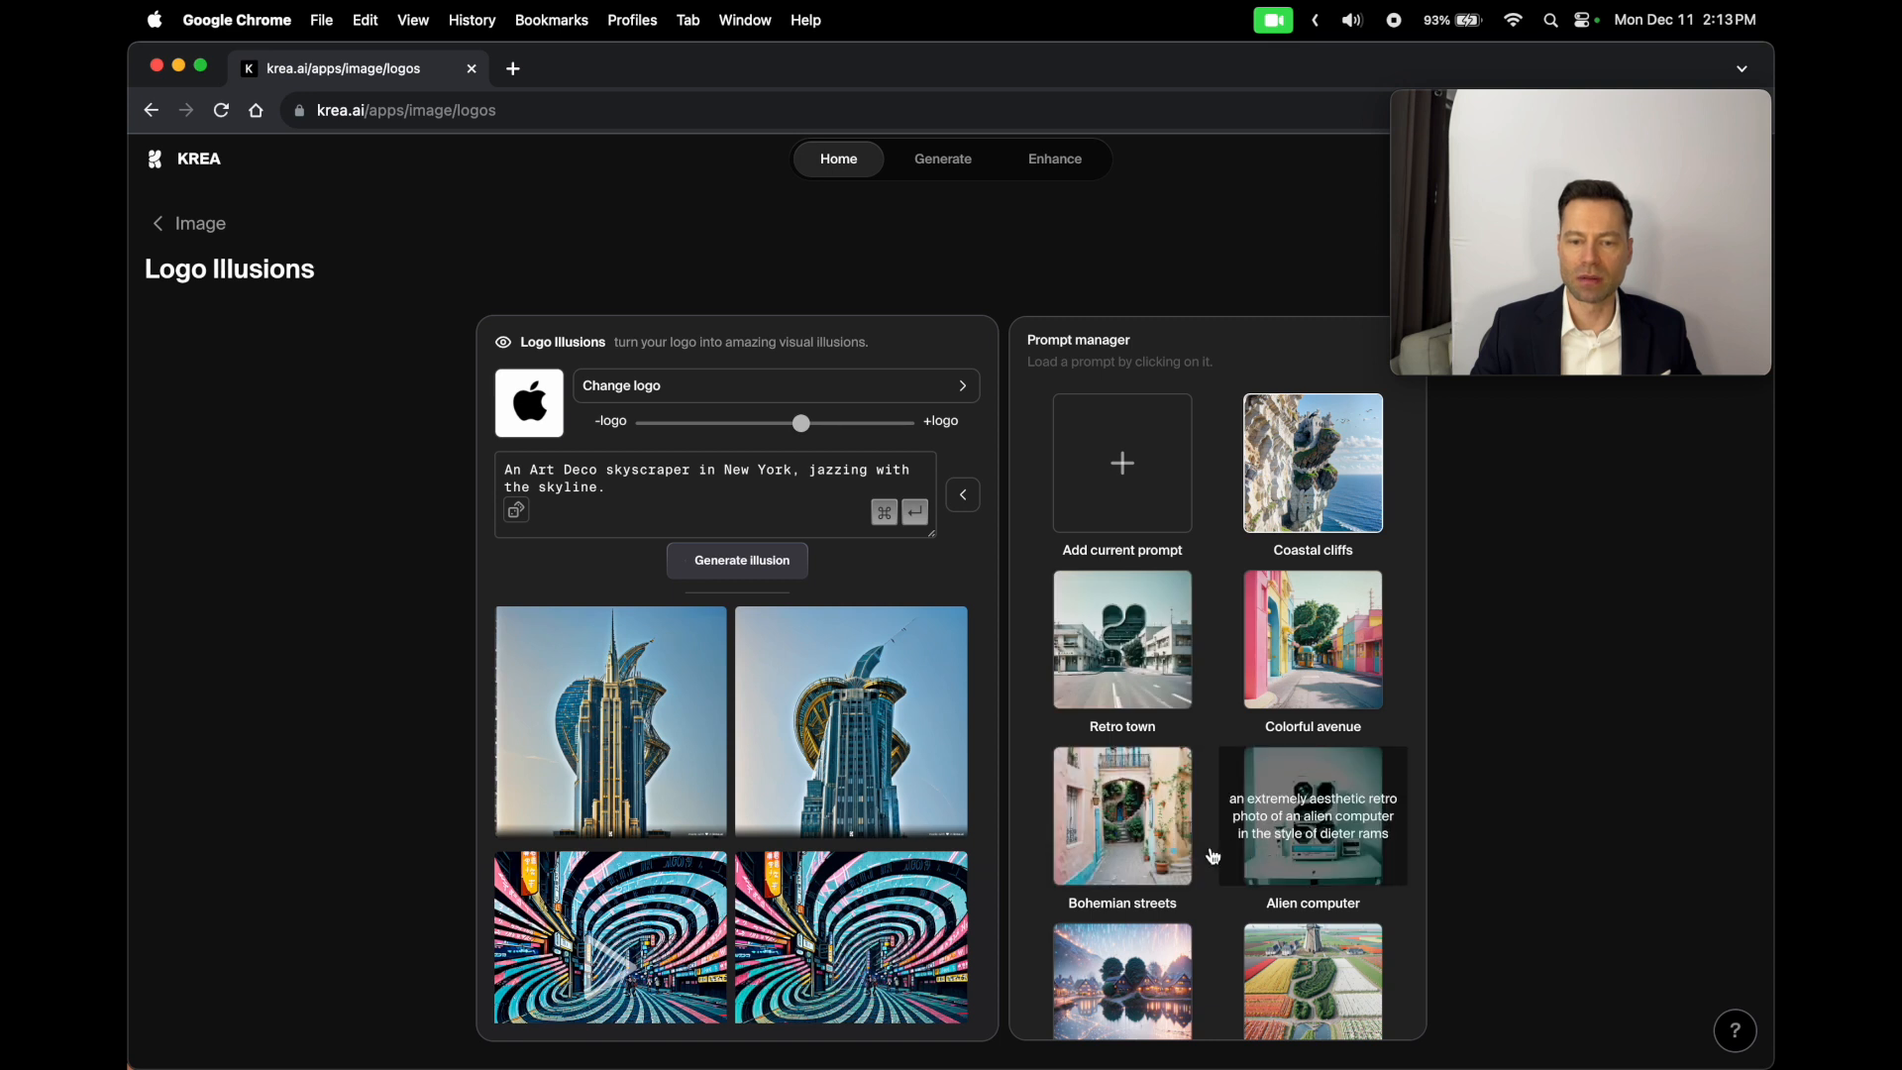
{"action": "mouse_move", "coordinate": [1150, 852]}
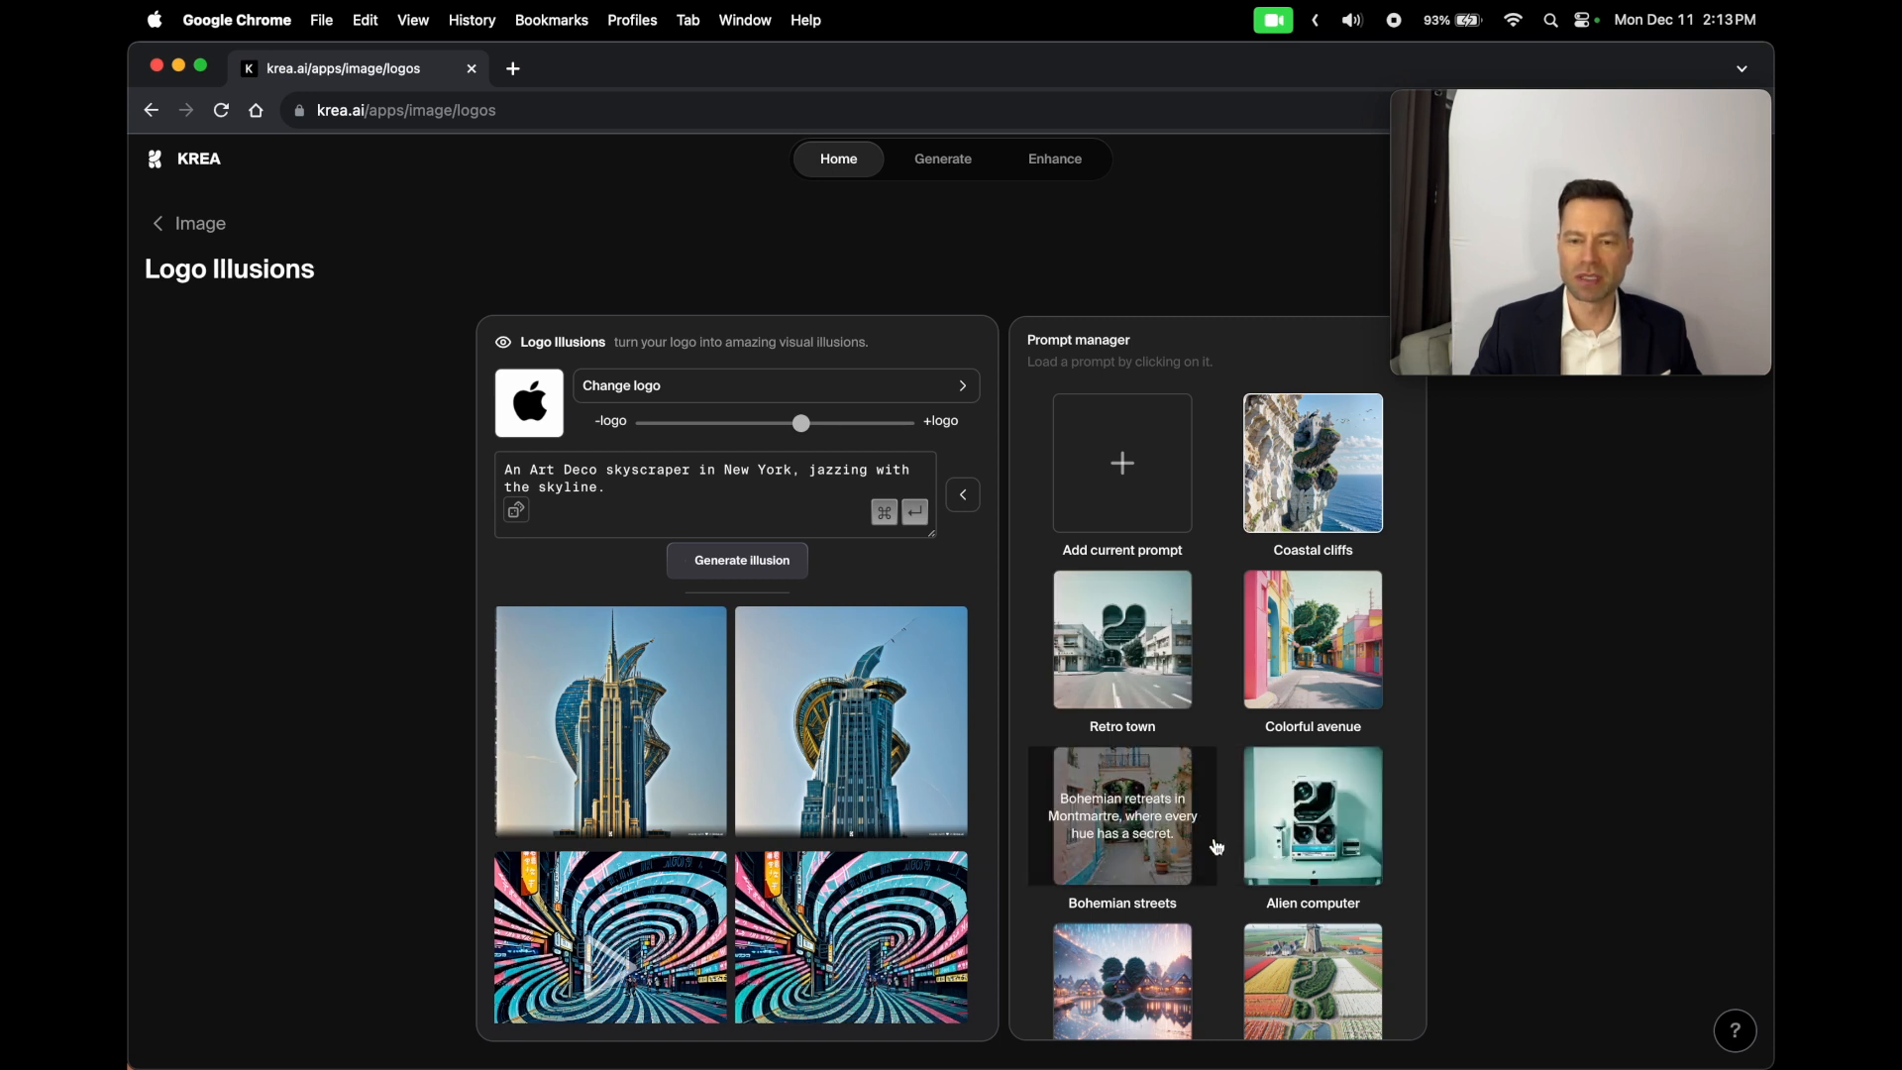
{"action": "mouse_move", "coordinate": [1320, 837]}
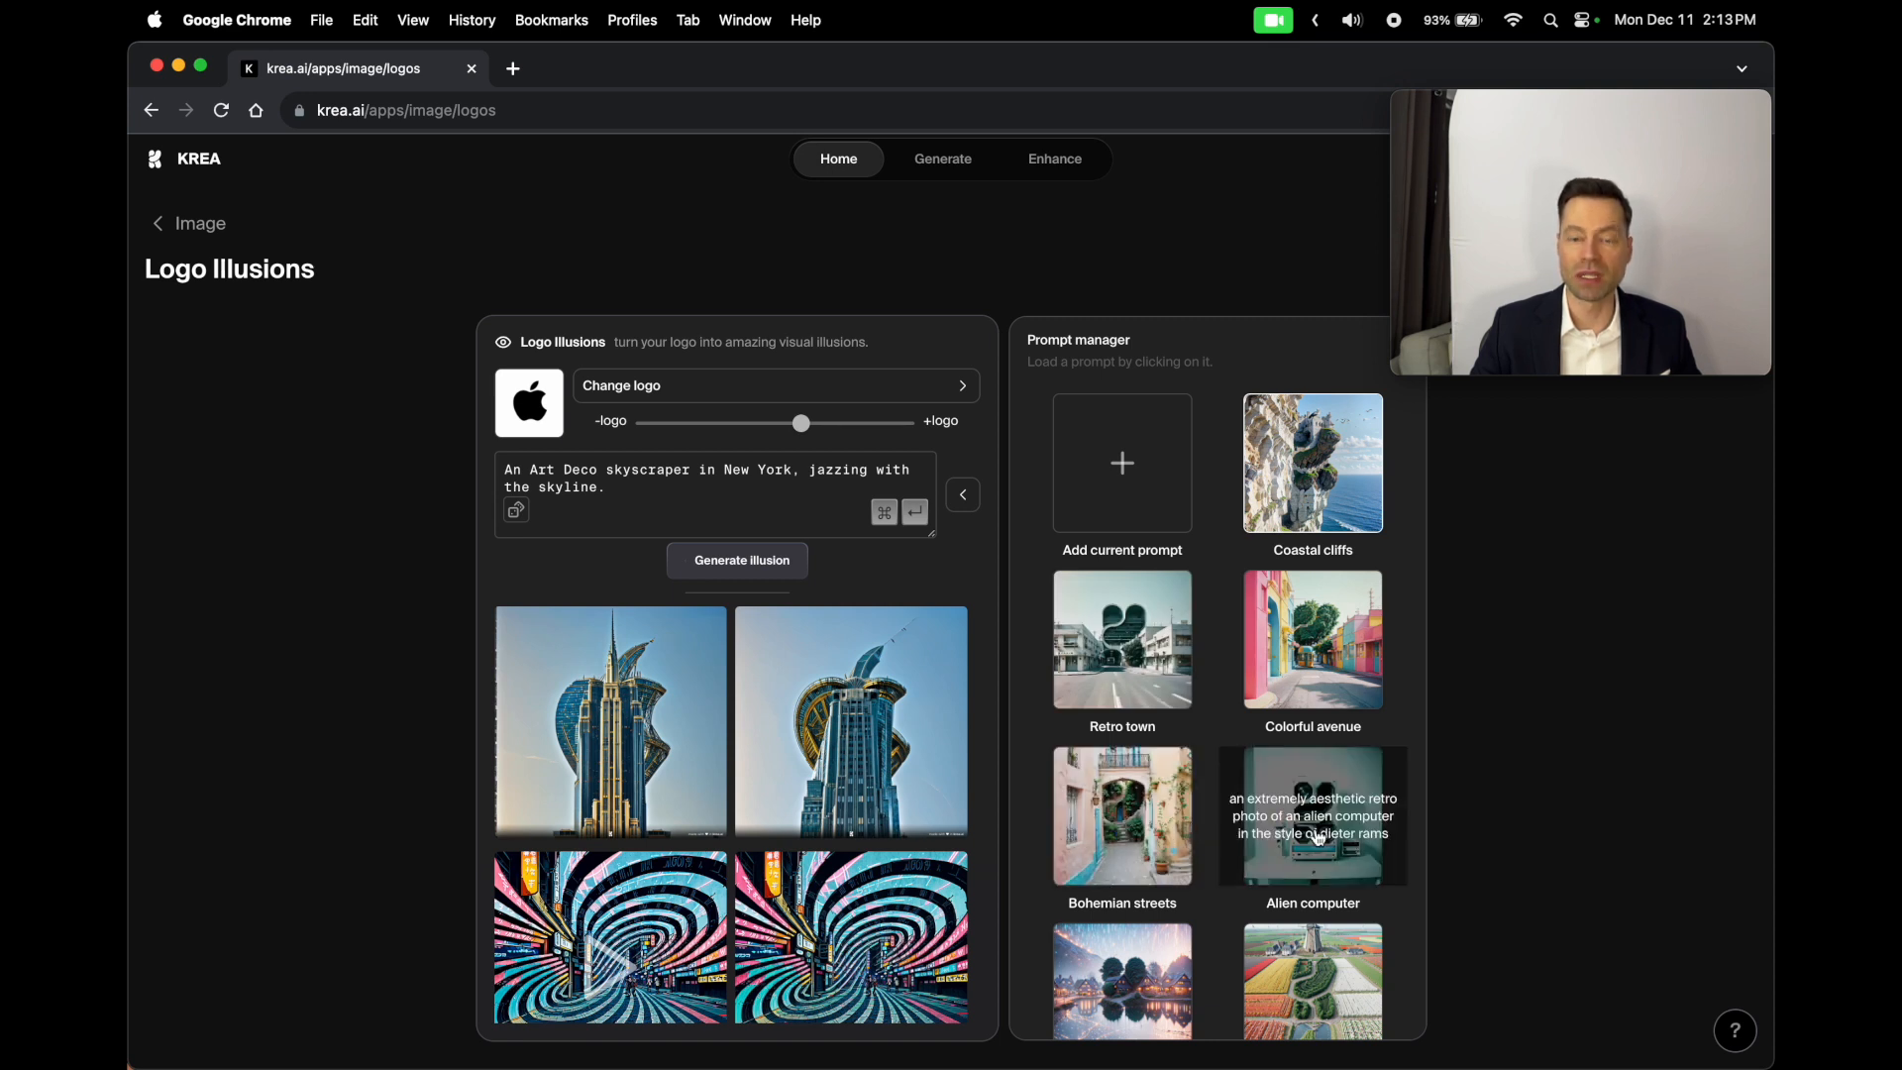